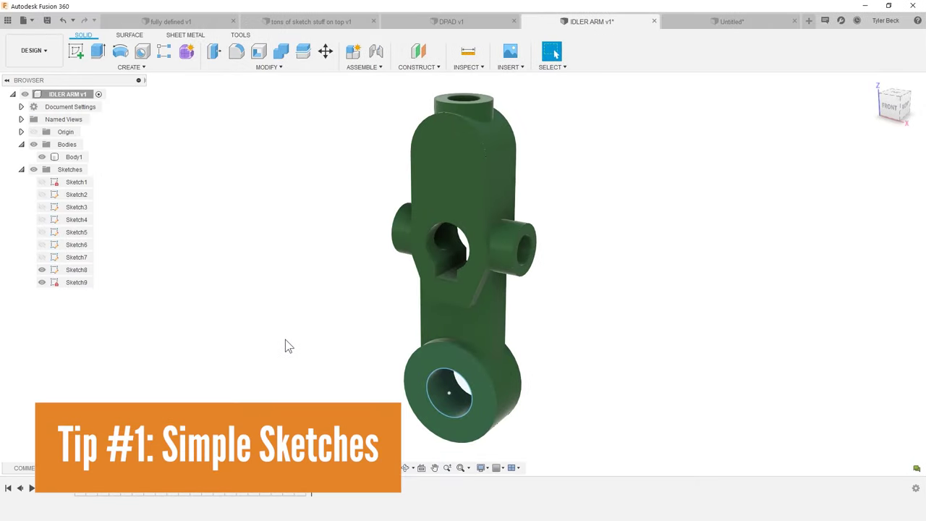
# Step: Roll the idler arm history back to its first extruded body and select Sketch1
pyautogui.keyDown('shift'); pyautogui.moveTo(332, 391); pyautogui.dragTo(312, 400, button='middle'); pyautogui.keyUp('shift')
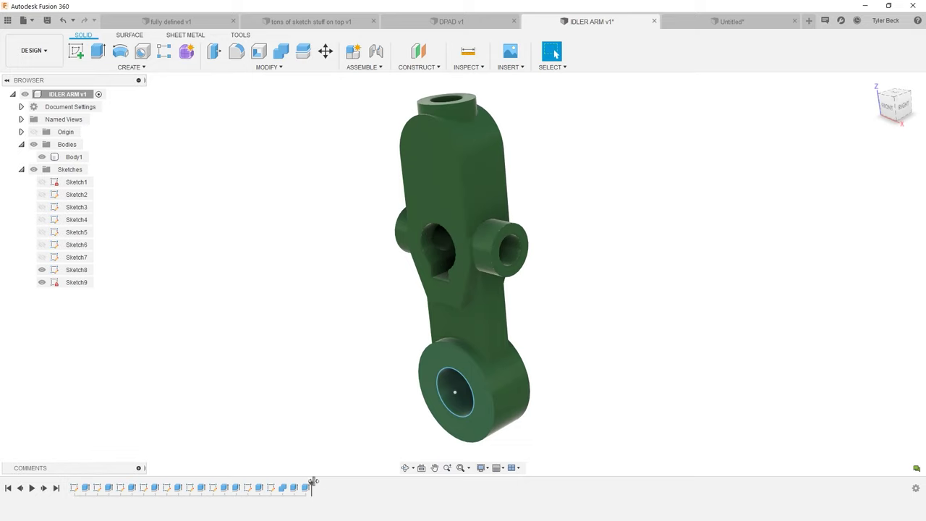
pyautogui.moveTo(313, 481); pyautogui.dragTo(91, 486)
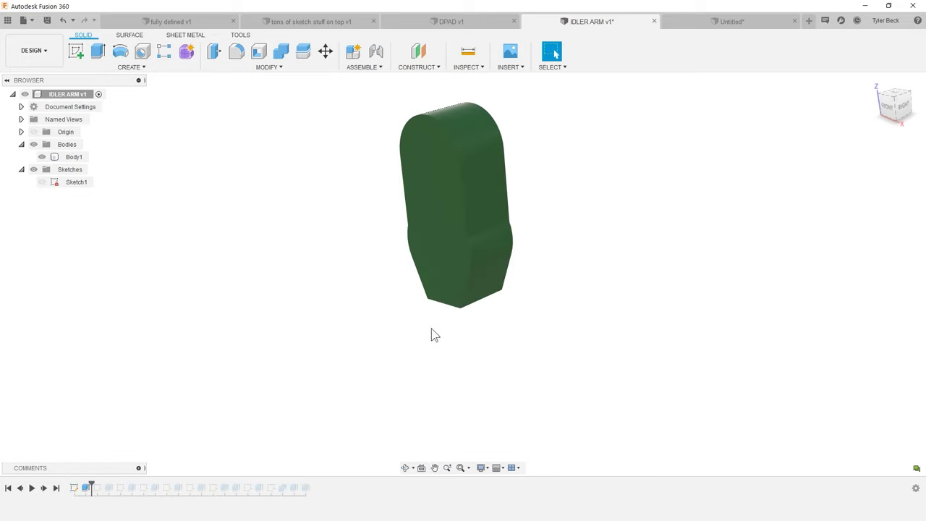
pyautogui.moveTo(431, 334)
pyautogui.keyDown('shift'); pyautogui.mouseDown(button='middle')
pyautogui.moveTo(459, 306)
pyautogui.moveTo(447, 332)
pyautogui.mouseUp(button='middle'); pyautogui.keyUp('shift')
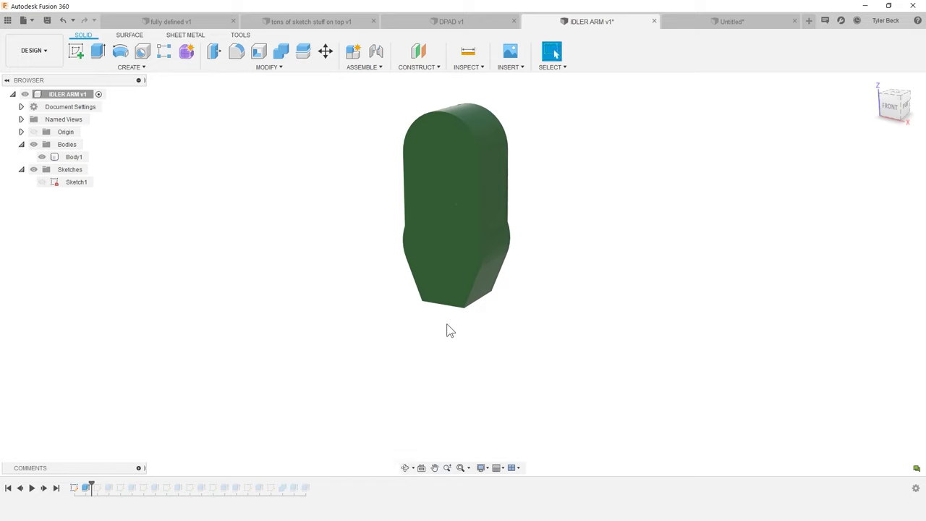
pyautogui.click(76, 489)
# Step: Edit and finish Sketch1, then advance the history to Sketch2 with Sketch1 and Sketch2 curves shown
pyautogui.rightClick(78, 490)
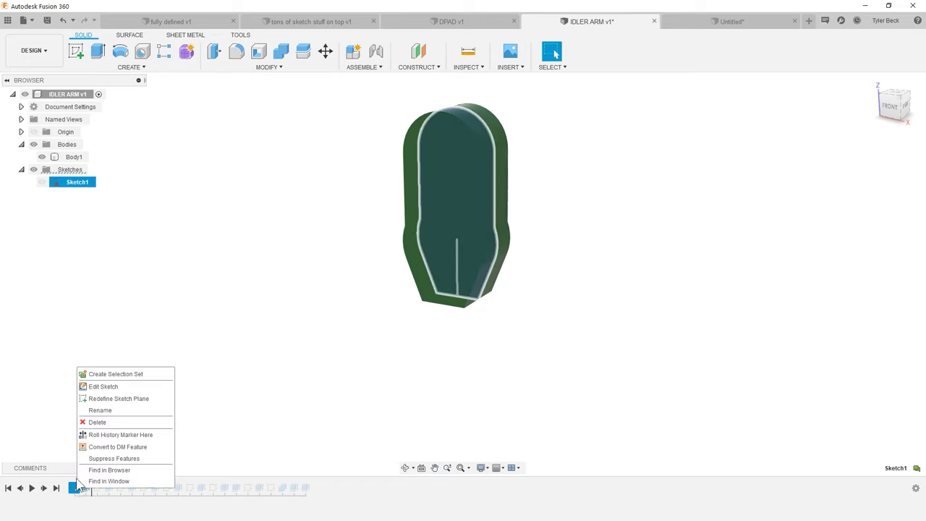
pyautogui.click(108, 385)
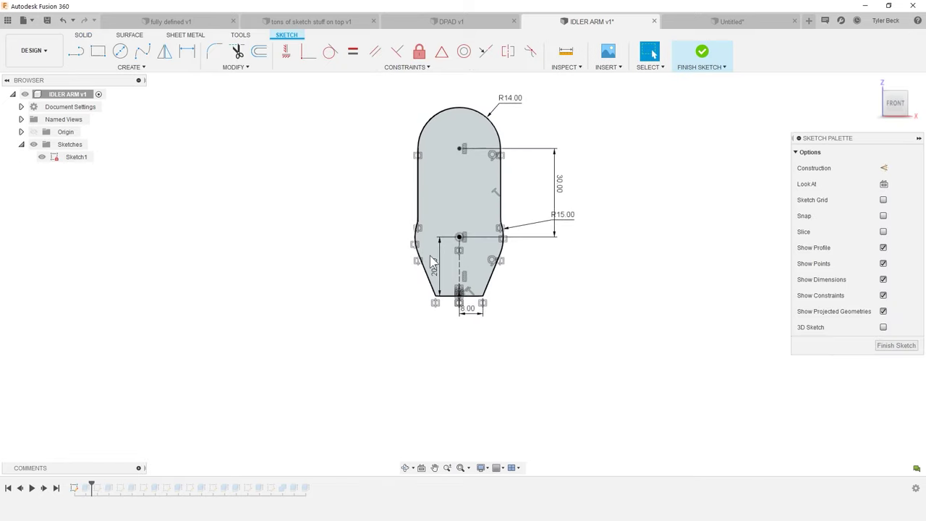
pyautogui.click(896, 346)
pyautogui.moveTo(93, 482); pyautogui.dragTo(103, 485)
pyautogui.click(41, 194)
pyautogui.click(41, 182)
pyautogui.keyDown('shift'); pyautogui.moveTo(242, 253); pyautogui.dragTo(242, 272, button='middle'); pyautogui.keyUp('shift')
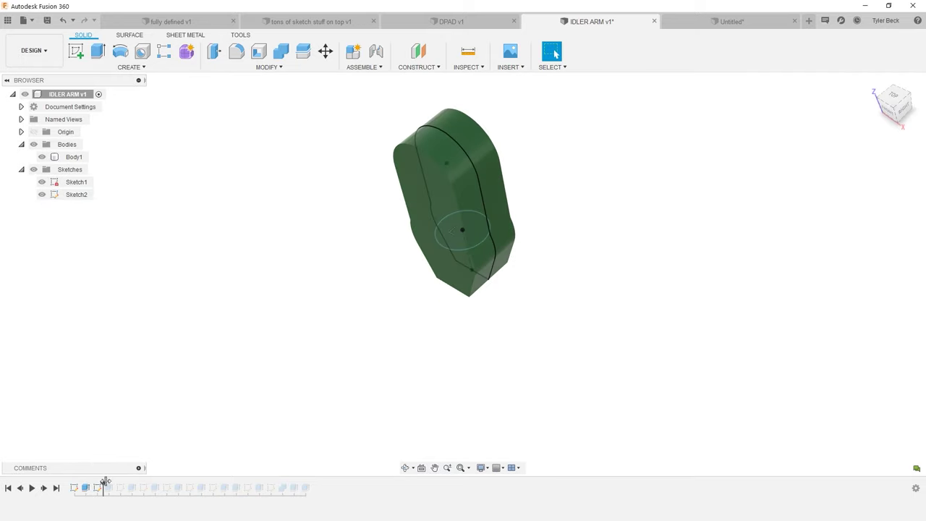
# Step: Step the history forward through the top boss, Sketch3's ellipse and the side bosses
pyautogui.moveTo(106, 483); pyautogui.dragTo(116, 484)
pyautogui.keyDown('shift'); pyautogui.moveTo(258, 423); pyautogui.dragTo(217, 434, button='middle'); pyautogui.keyUp('shift')
pyautogui.moveTo(116, 482); pyautogui.dragTo(137, 482)
pyautogui.click(41, 207)
pyautogui.keyDown('shift'); pyautogui.moveTo(380, 343); pyautogui.dragTo(599, 291, button='middle'); pyautogui.keyUp('shift')
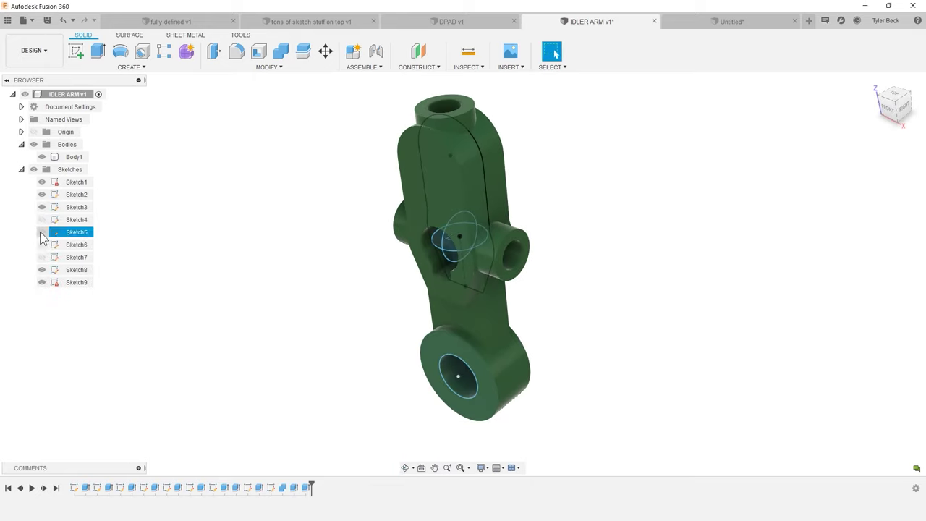
# Step: Jump to the finished idler arm in front view and highlight the Sketch2 and Sketch3 profiles
pyautogui.click(33, 169)
pyautogui.press('F6')
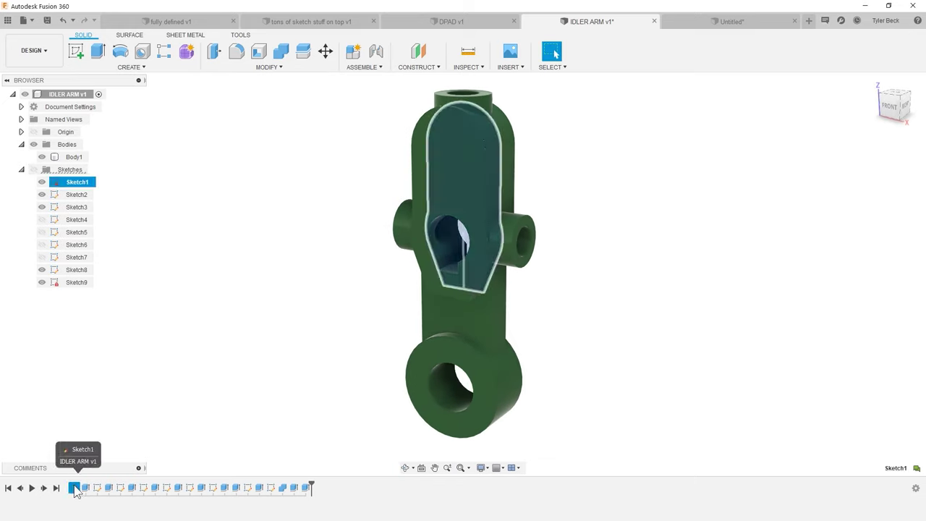
pyautogui.click(98, 488)
pyautogui.click(120, 488)
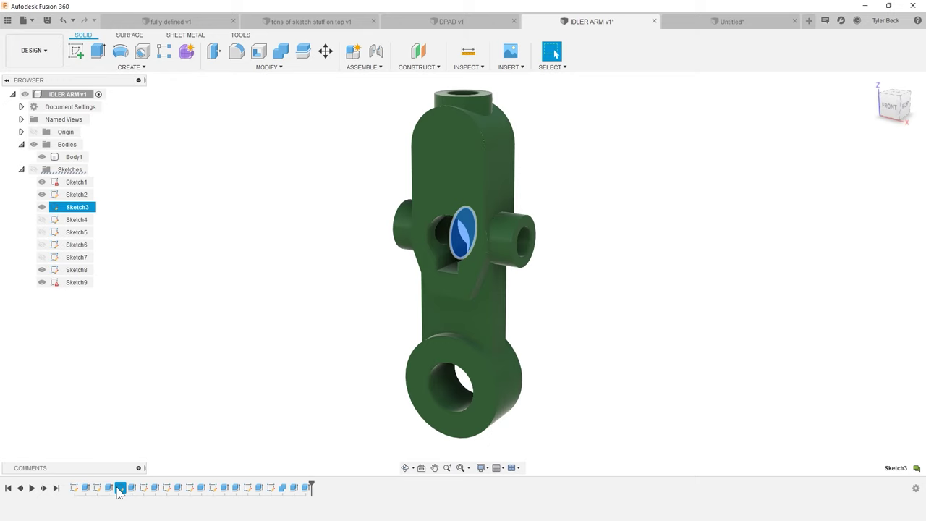
pyautogui.click(555, 52)
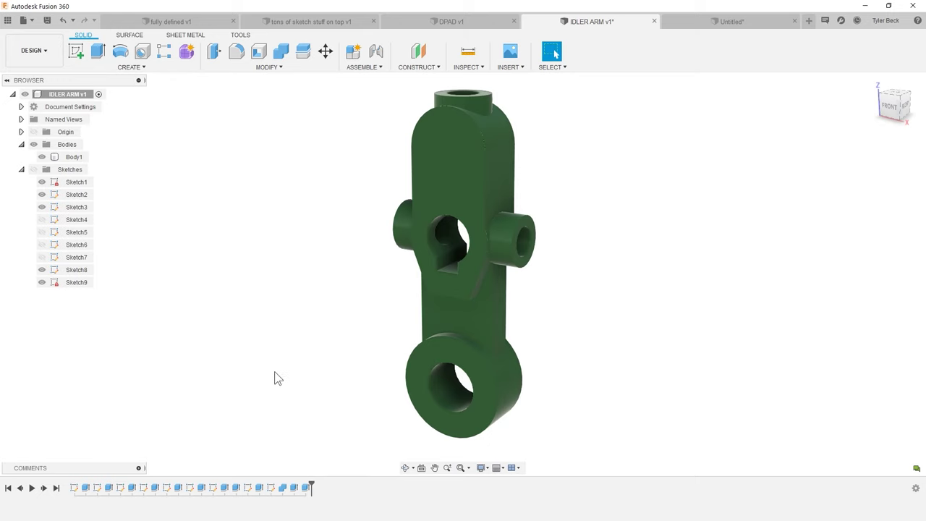
# Step: Switch to the DPAD v1 design and select Sketch4 to view its profiles
pyautogui.click(418, 22)
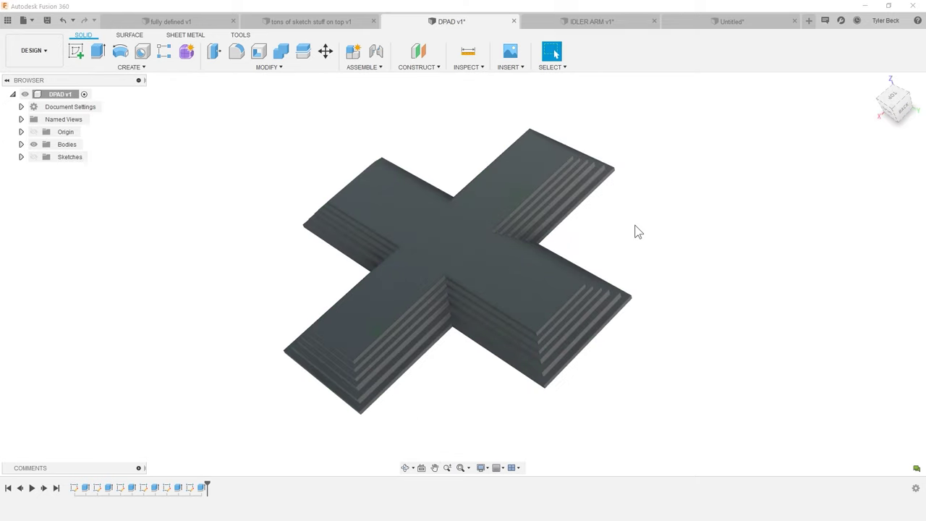
pyautogui.keyDown('shift'); pyautogui.moveTo(607, 201); pyautogui.dragTo(618, 264, button='middle'); pyautogui.keyUp('shift')
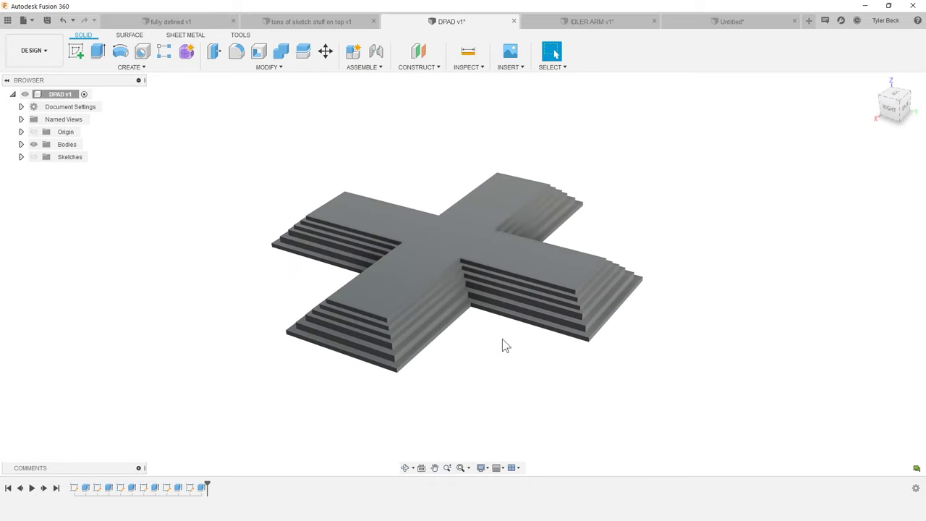
pyautogui.keyDown('shift'); pyautogui.moveTo(503, 359); pyautogui.dragTo(490, 367, button='middle'); pyautogui.keyUp('shift')
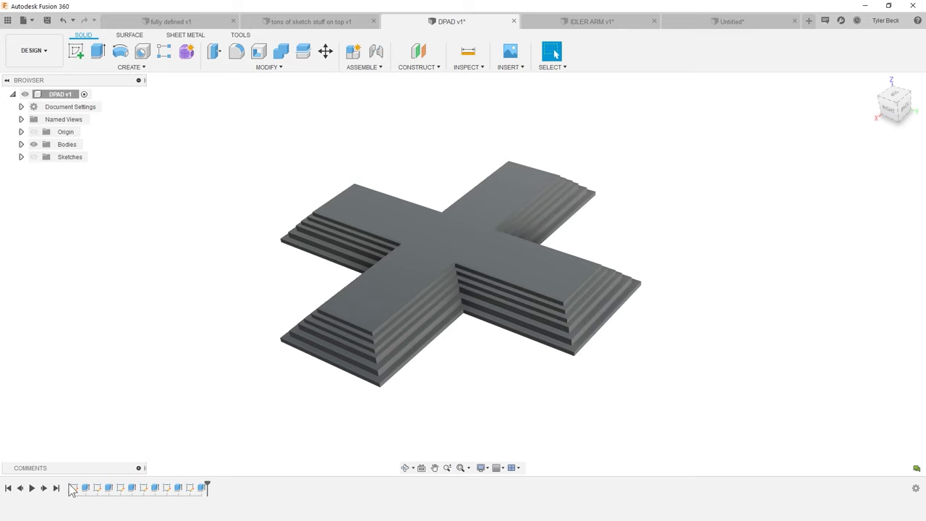
pyautogui.click(97, 487)
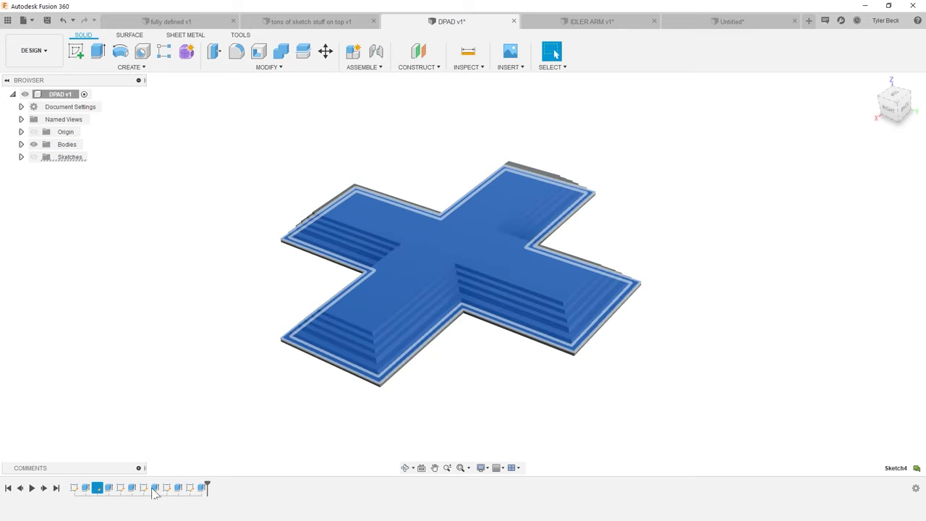
# Step: Roll the D-pad history back and edit the cross-shaped first sketch
pyautogui.moveTo(207, 487)
pyautogui.mouseDown()
pyautogui.moveTo(176, 485)
pyautogui.moveTo(207, 487)
pyautogui.mouseUp()
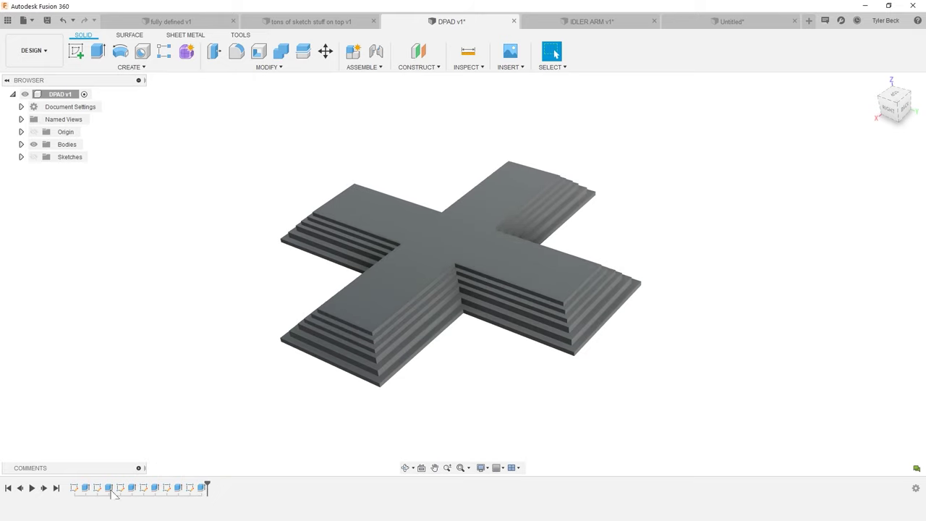
pyautogui.rightClick(75, 487)
pyautogui.click(103, 386)
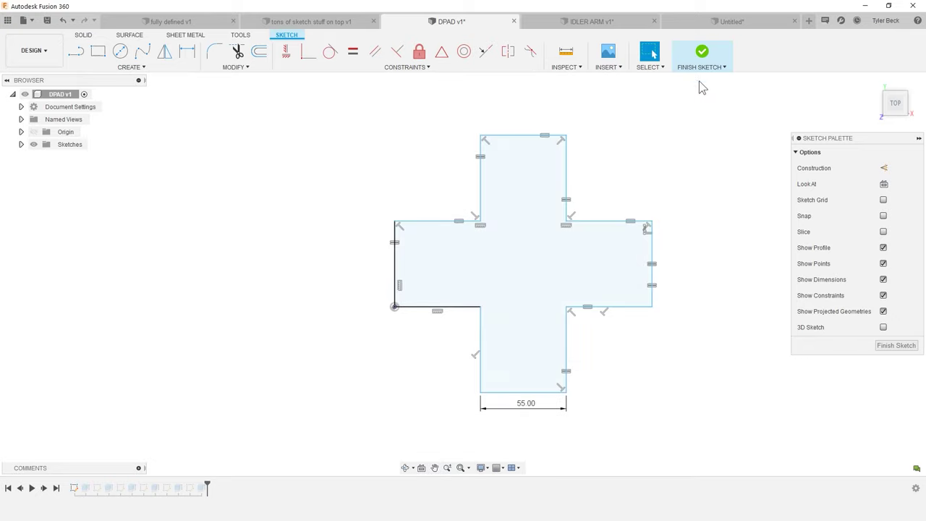
pyautogui.click(702, 54)
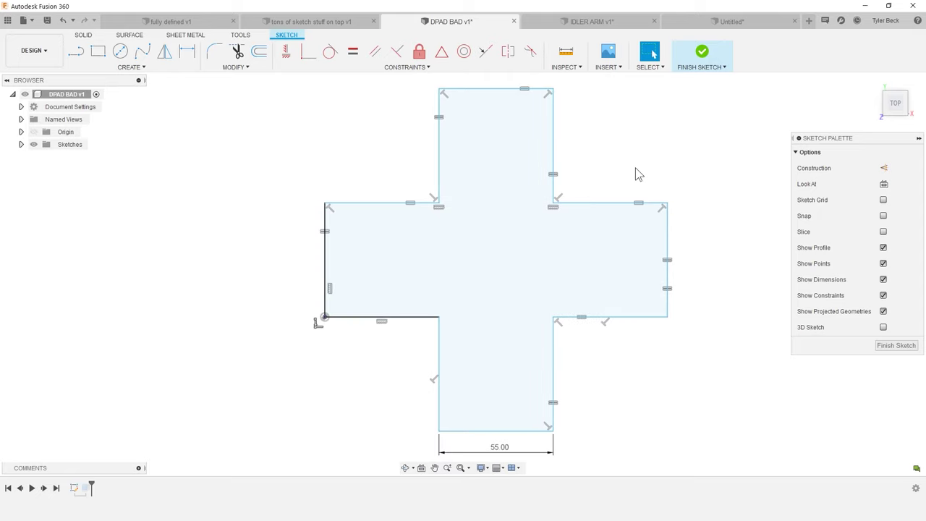
# Step: Offset the cross outline inward twice, the second offset at 7.505 mm
pyautogui.write('soff')
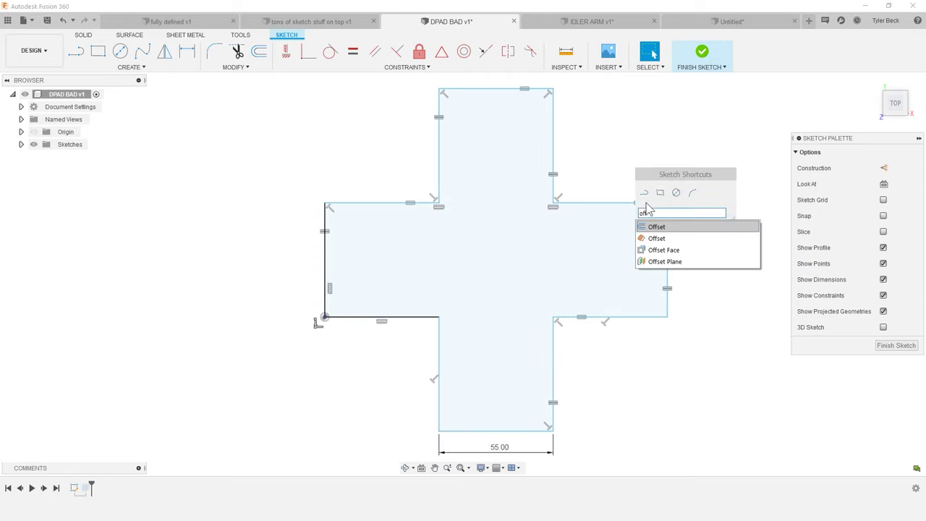
pyautogui.press('Return')
pyautogui.click(660, 202)
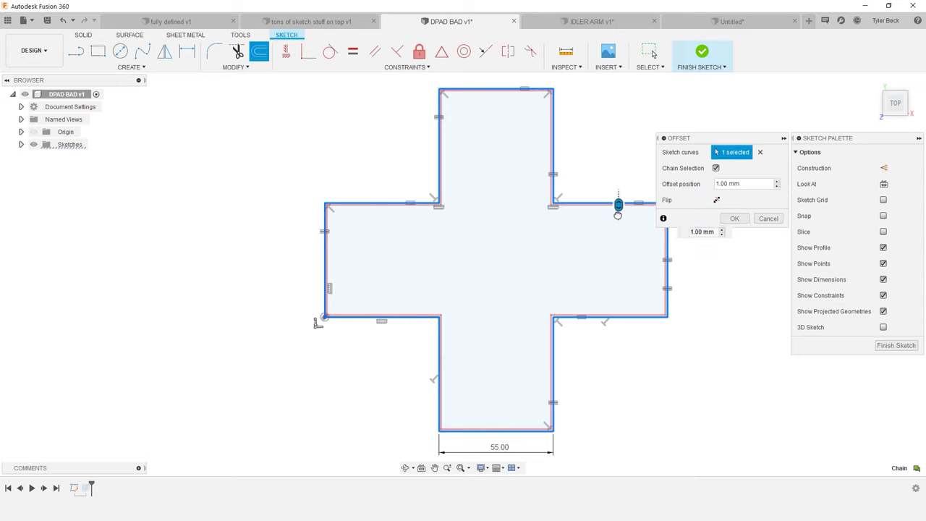
pyautogui.moveTo(618, 215); pyautogui.dragTo(617, 219)
pyautogui.click(730, 219)
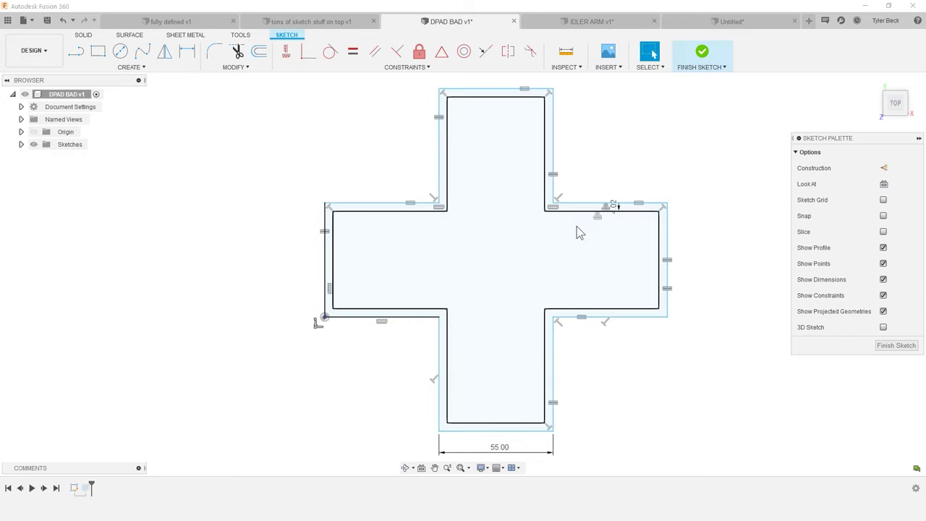
pyautogui.write('soff')
pyautogui.press('Return')
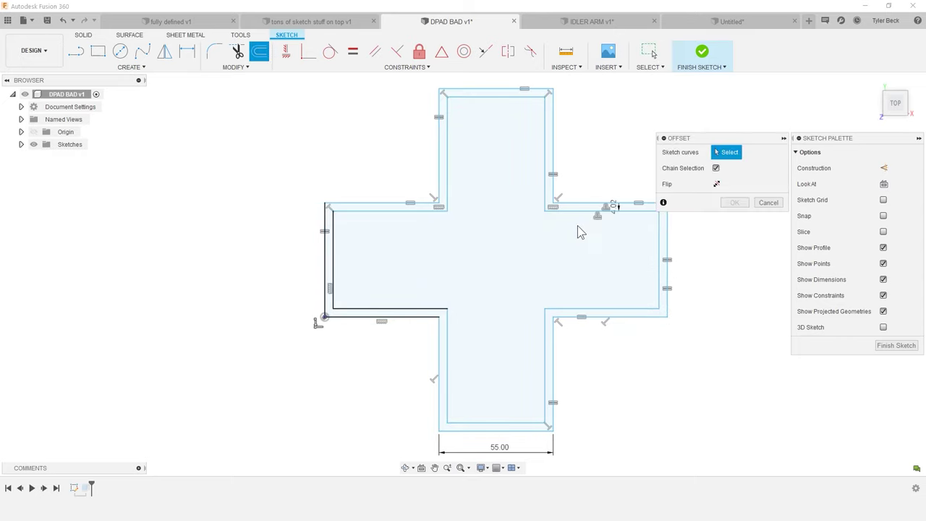
pyautogui.click(583, 206)
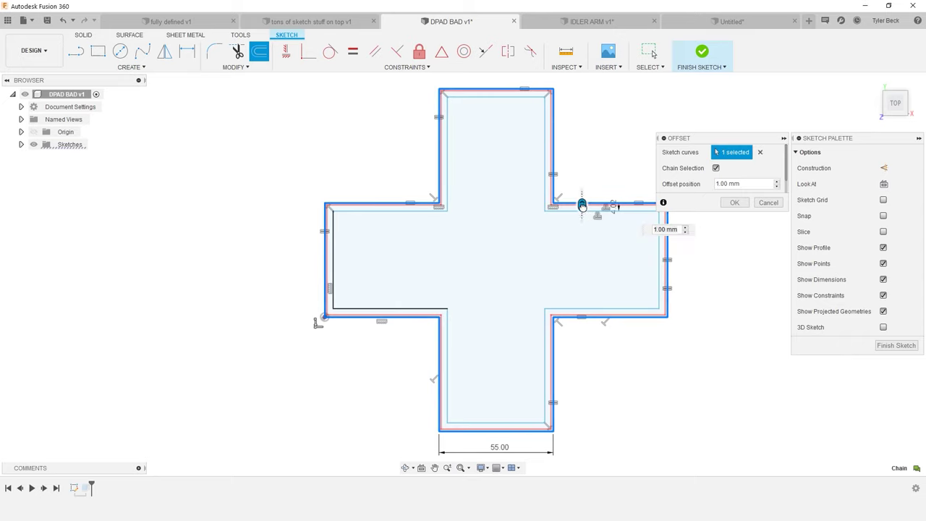
pyautogui.moveTo(582, 206); pyautogui.dragTo(582, 218)
pyautogui.click(734, 202)
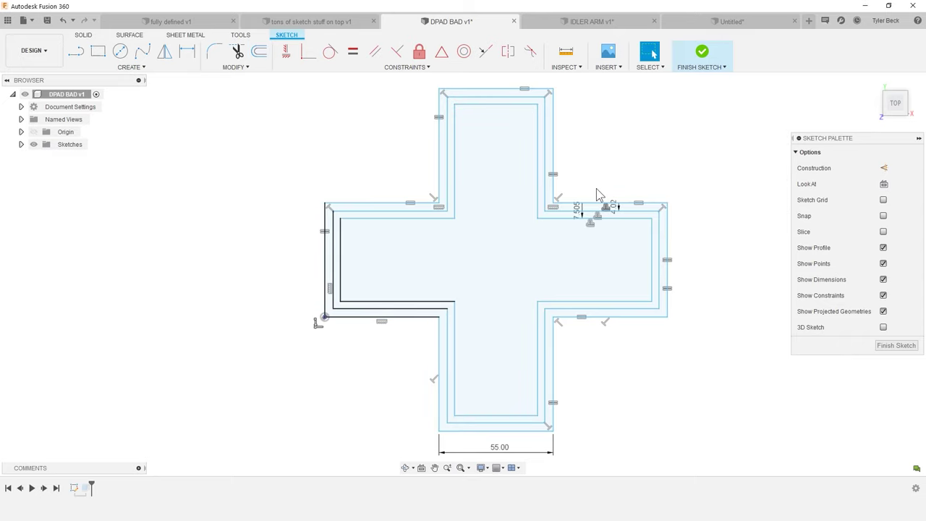
# Step: Add third and fourth inward offsets of the cross outline at 10.061 mm and 14.475 mm
pyautogui.write('soff')
pyautogui.press('Return')
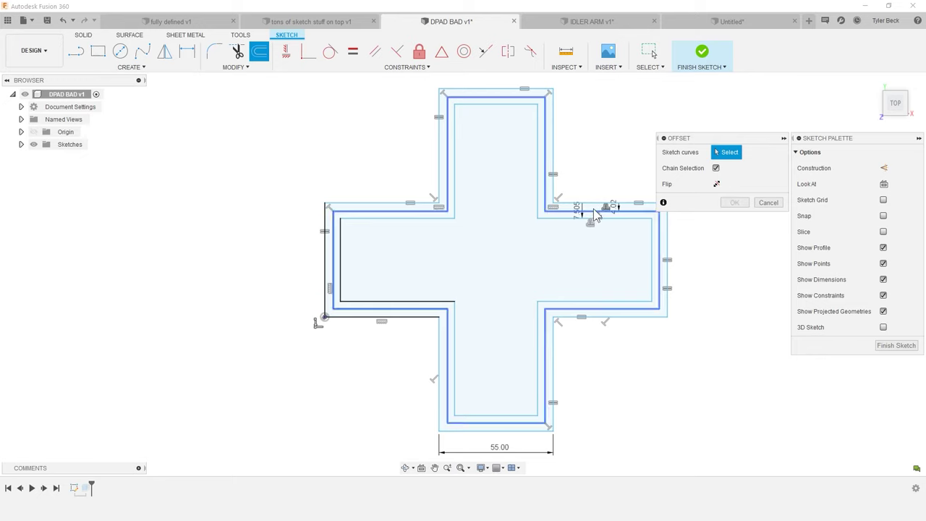
pyautogui.click(596, 203)
pyautogui.moveTo(595, 205); pyautogui.dragTo(594, 226)
pyautogui.click(734, 218)
pyautogui.write('so')
pyautogui.press('Escape')
pyautogui.press('o')
pyautogui.click(597, 205)
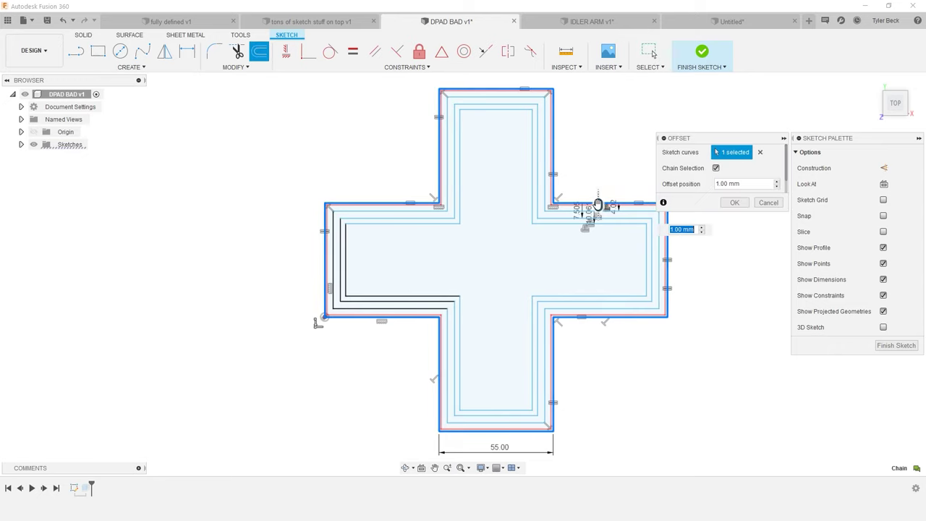
pyautogui.moveTo(597, 215); pyautogui.dragTo(600, 229)
pyautogui.click(734, 202)
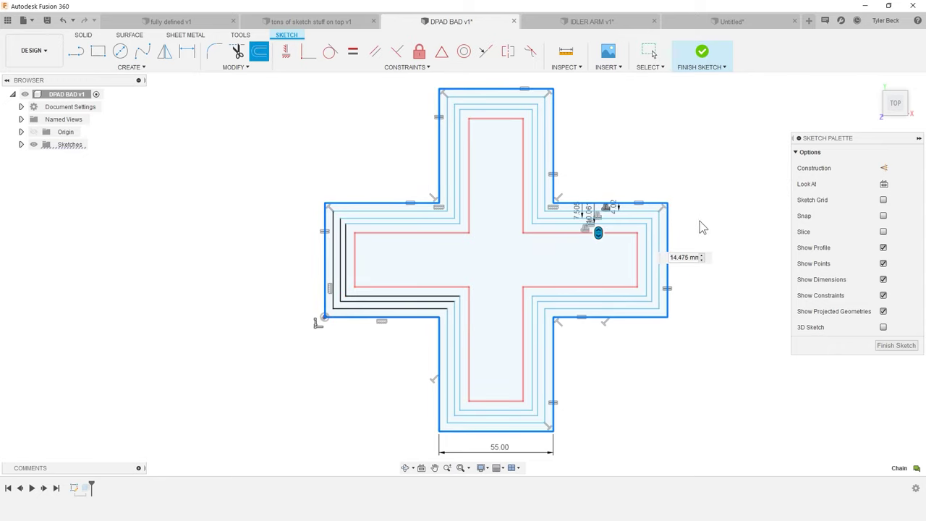
# Step: Tilt the sketch into perspective and window-select all five cross profiles
pyautogui.moveTo(755, 333)
pyautogui.keyDown('shift'); pyautogui.mouseDown(button='middle')
pyautogui.moveTo(750, 258)
pyautogui.moveTo(684, 305)
pyautogui.mouseUp(button='middle'); pyautogui.keyUp('shift')
pyautogui.scroll(5, 470, 274)
pyautogui.click(470, 274)
pyautogui.scroll(-6, 470, 278)
pyautogui.moveTo(477, 434); pyautogui.dragTo(285, 261)
# Step: Extrude the five selected cross profiles 10 mm
pyautogui.press('e')
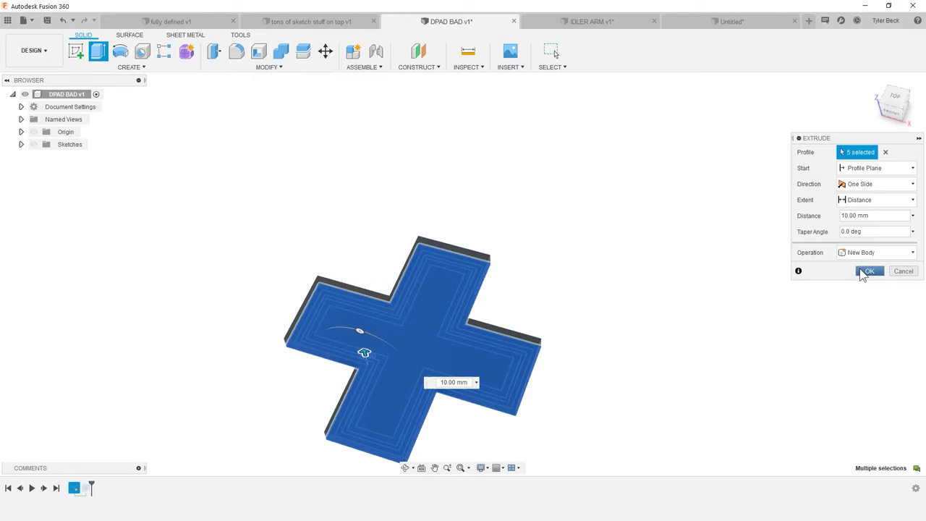
pyautogui.click(867, 271)
pyautogui.keyDown('shift'); pyautogui.moveTo(304, 405); pyautogui.dragTo(303, 345, button='middle'); pyautogui.keyUp('shift')
# Step: Select Sketch1 and show the sketches on the D-pad body, zooming in from above
pyautogui.click(76, 487)
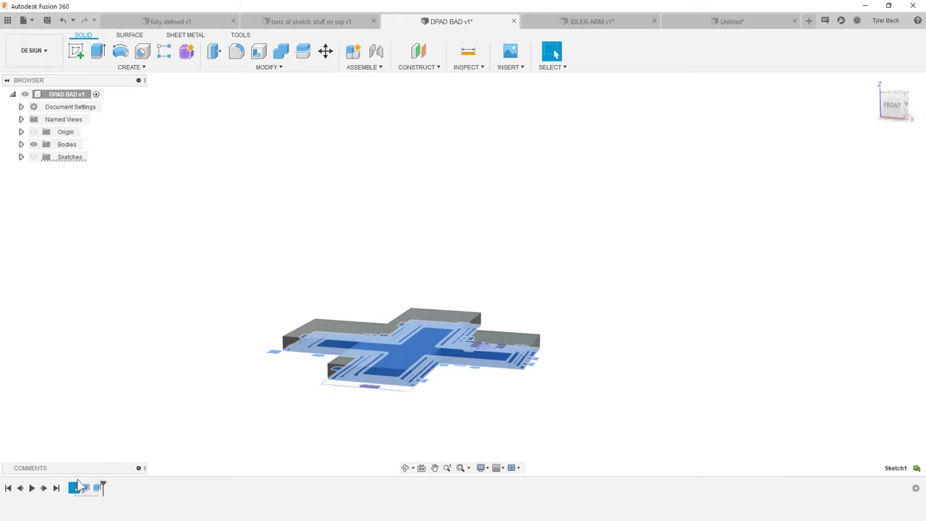
pyautogui.click(33, 157)
pyautogui.keyDown('shift'); pyautogui.moveTo(407, 243); pyautogui.dragTo(256, 304, button='middle'); pyautogui.keyUp('shift')
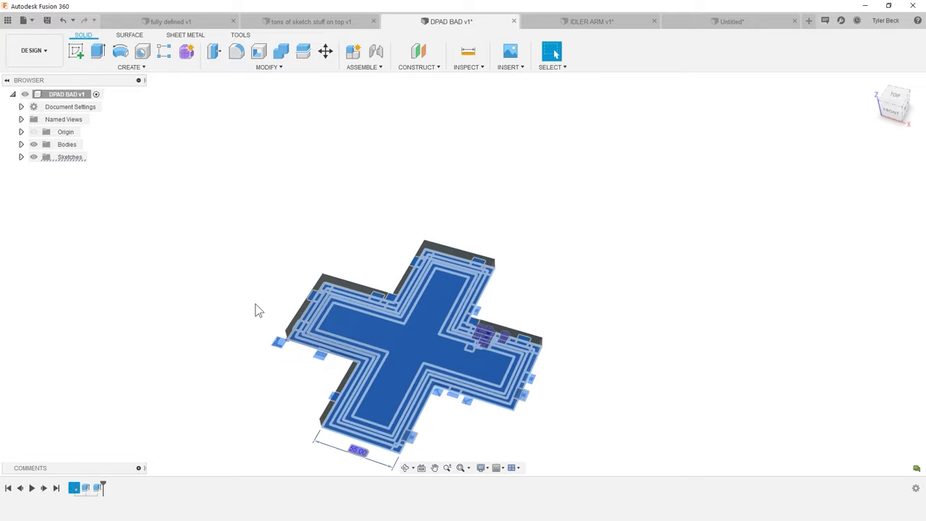
pyautogui.click(255, 303)
pyautogui.scroll(5, 312, 305)
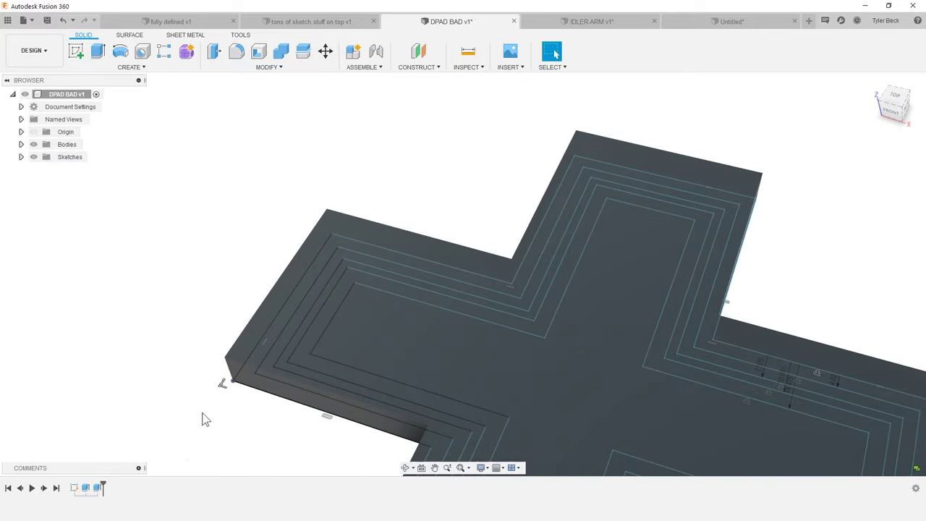
pyautogui.scroll(3, 245, 383)
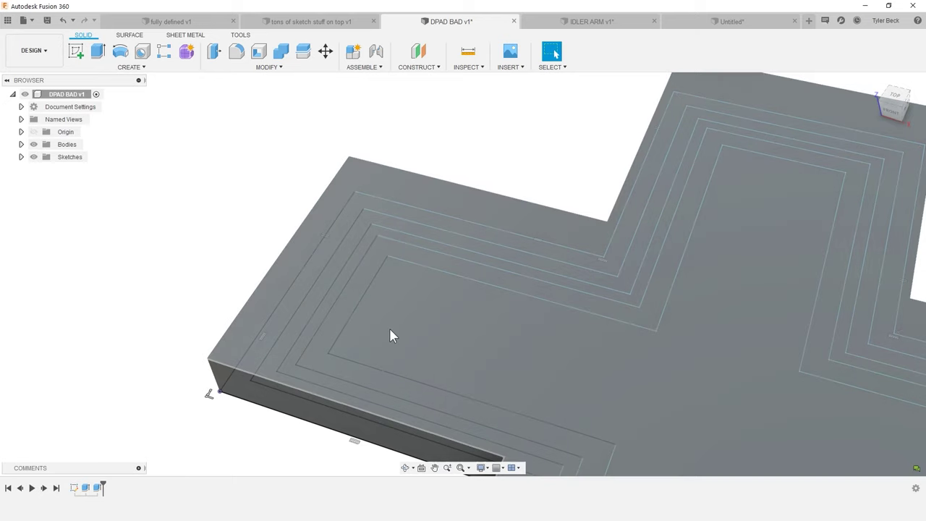
pyautogui.click(389, 328)
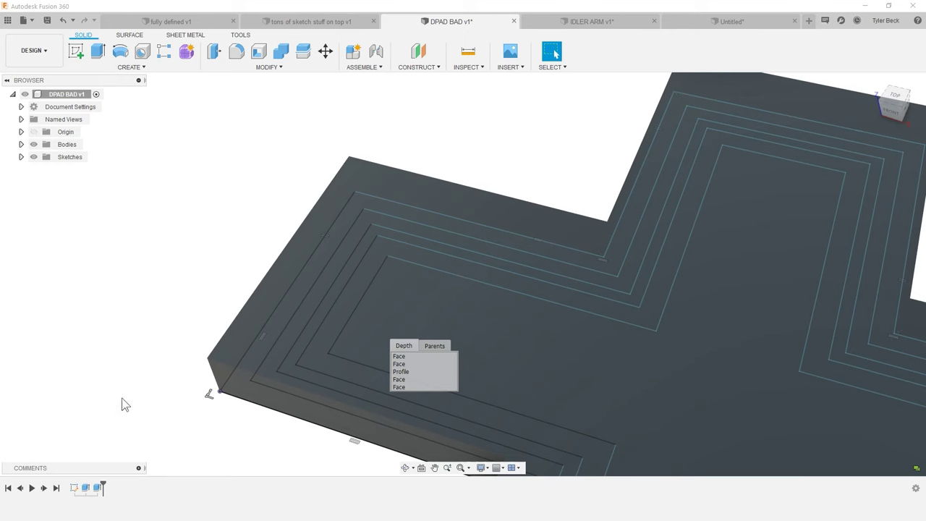
# Step: Hide the body, select the four nested offset profiles, and extrude them with the Join operation
pyautogui.click(34, 144)
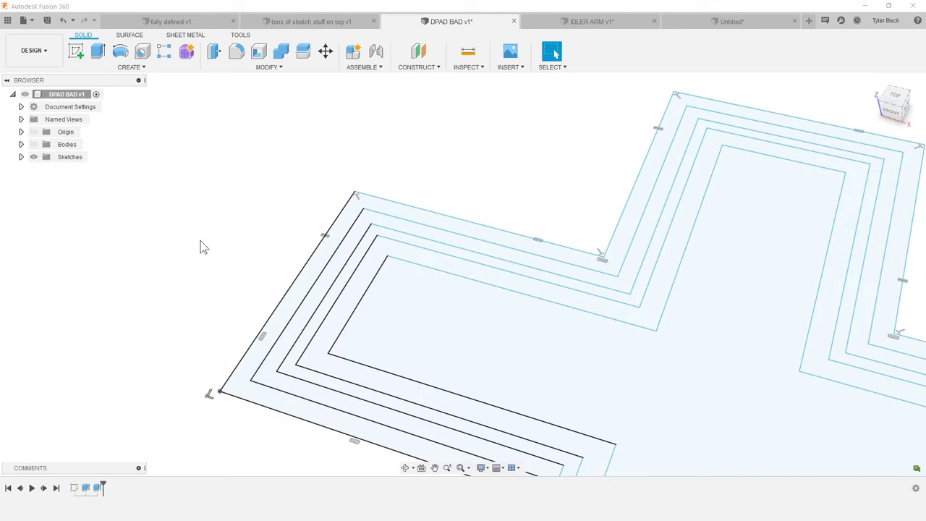
pyautogui.click(323, 293)
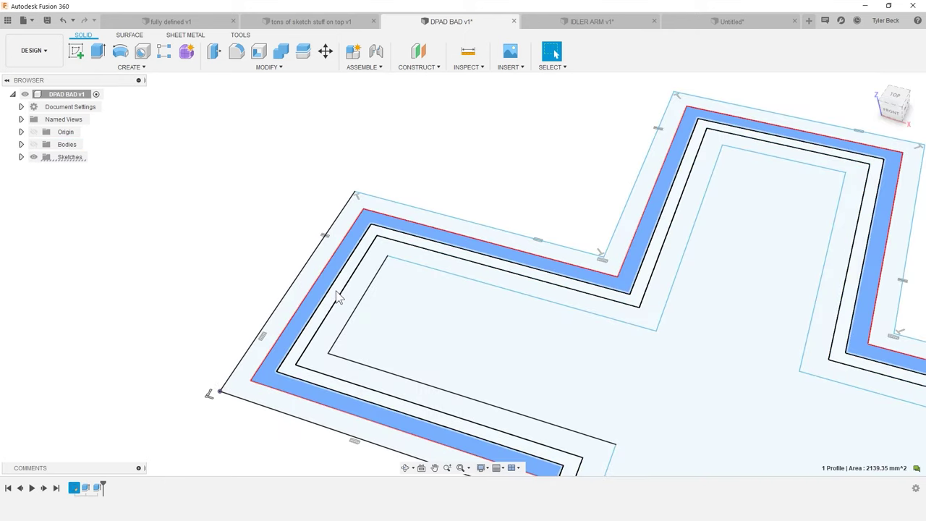
pyautogui.keyDown('shift'); pyautogui.click(353, 296); pyautogui.keyUp('shift')
pyautogui.keyDown('shift'); pyautogui.click(376, 301); pyautogui.keyUp('shift')
pyautogui.keyDown('shift'); pyautogui.click(405, 313); pyautogui.keyUp('shift')
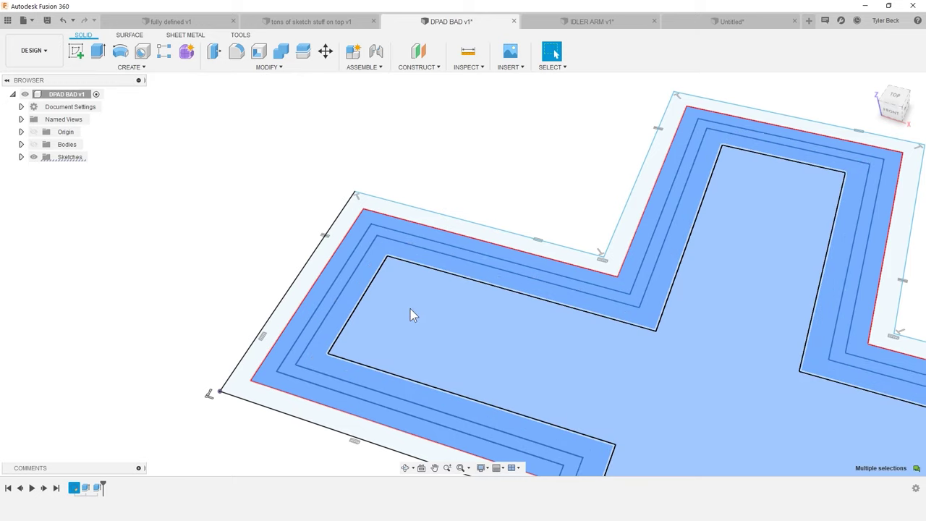
pyautogui.press('e')
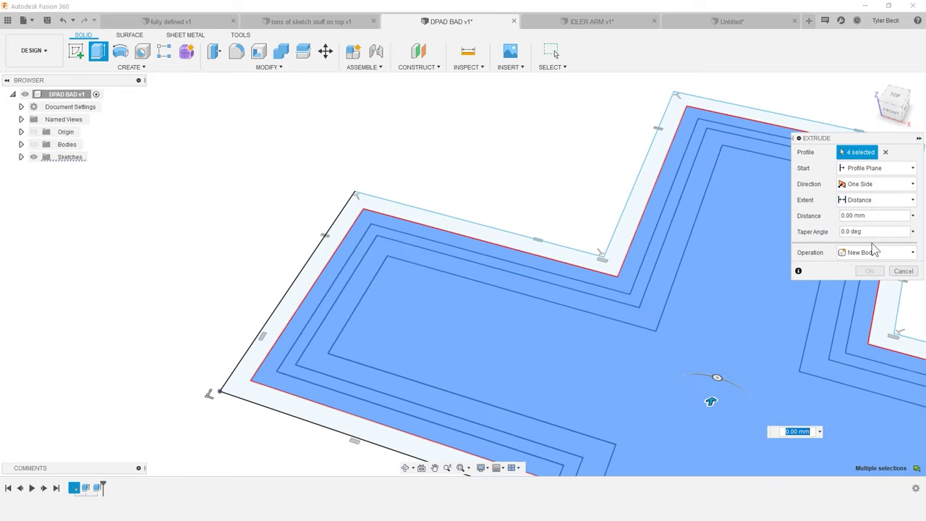
pyautogui.click(873, 252)
pyautogui.click(864, 266)
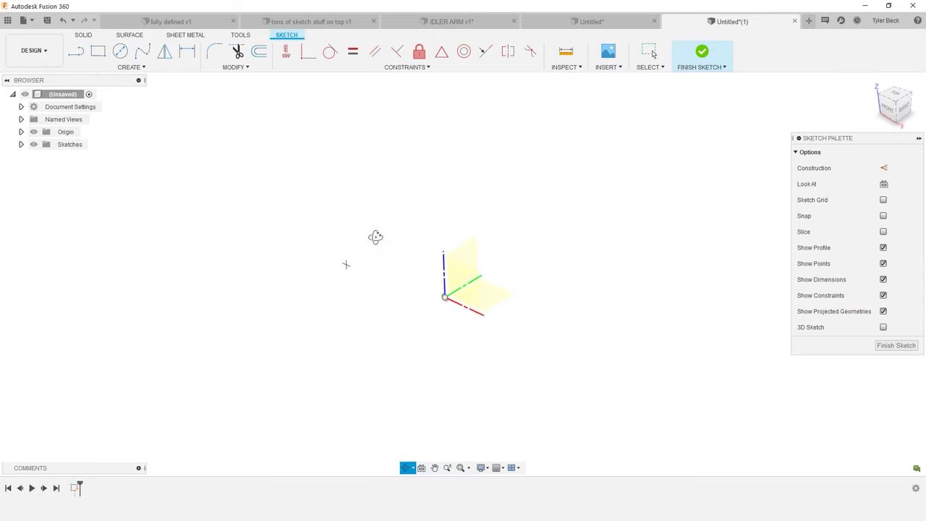
# Step: Draw a circle centred on the origin of the new sketch and tilt to an angled view
pyautogui.press('l')
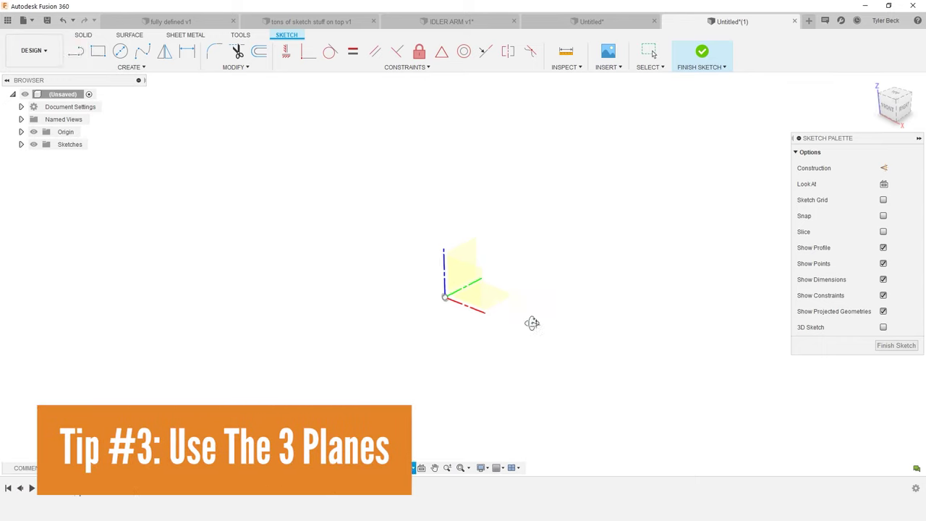
pyautogui.moveTo(529, 323)
pyautogui.keyDown('shift'); pyautogui.mouseDown(button='middle')
pyautogui.moveTo(514, 337)
pyautogui.moveTo(476, 316)
pyautogui.moveTo(527, 296)
pyautogui.moveTo(496, 283)
pyautogui.moveTo(441, 301)
pyautogui.moveTo(451, 300)
pyautogui.mouseUp(button='middle'); pyautogui.keyUp('shift')
pyautogui.click(120, 51)
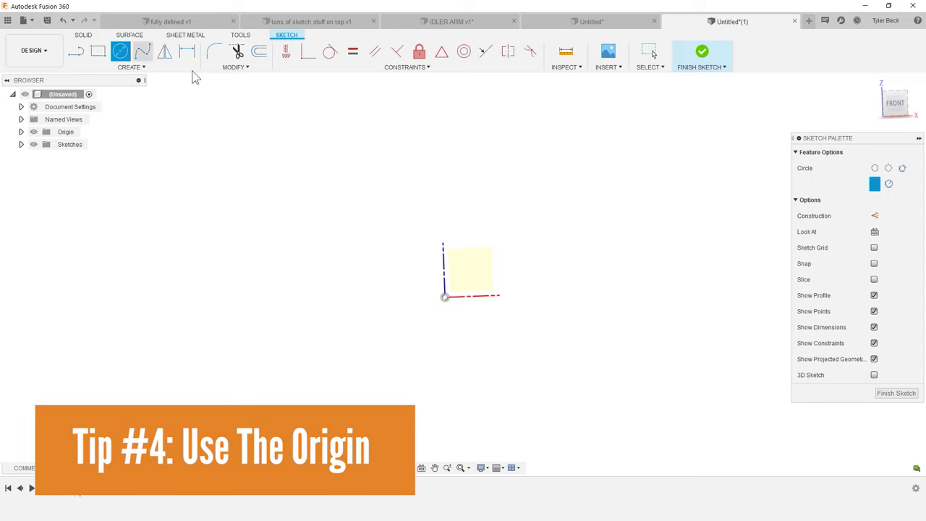
pyautogui.click(445, 298)
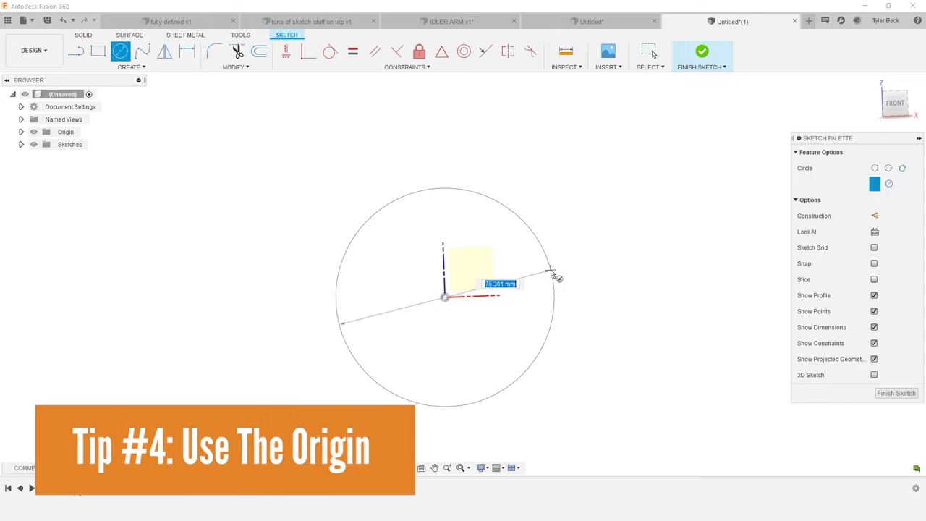
pyautogui.click(571, 260)
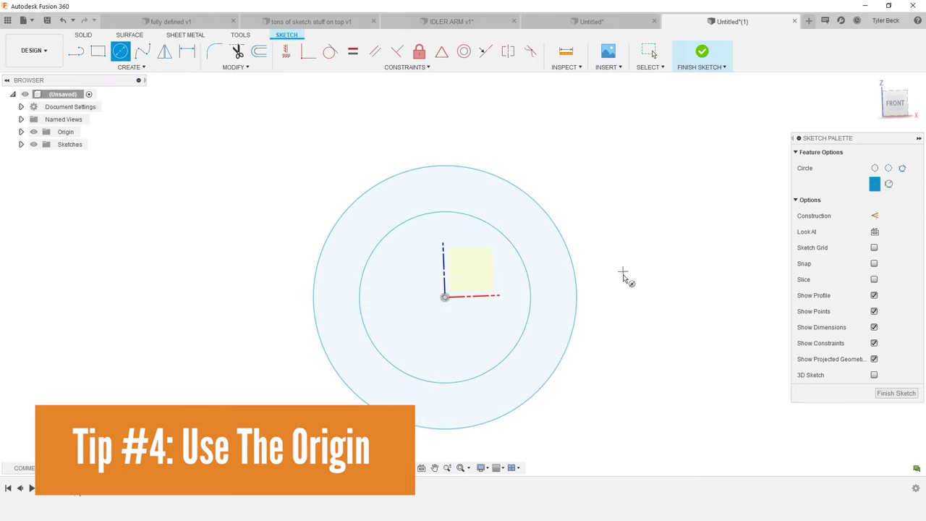
pyautogui.moveTo(622, 282)
pyautogui.keyDown('shift'); pyautogui.mouseDown(button='middle')
pyautogui.moveTo(589, 314)
pyautogui.moveTo(572, 304)
pyautogui.mouseUp(button='middle'); pyautogui.keyUp('shift')
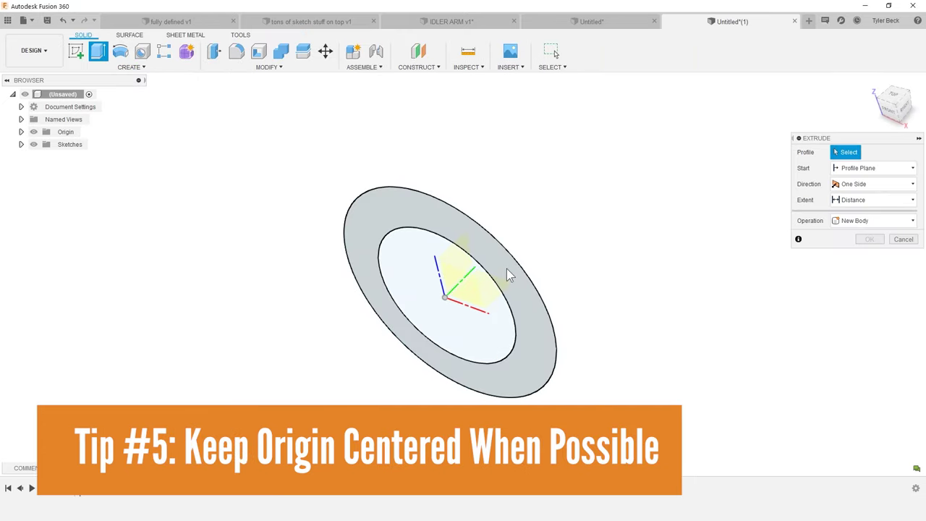
# Step: Extrude the outer ring profile 35 mm symmetrically into a tube
pyautogui.click(510, 275)
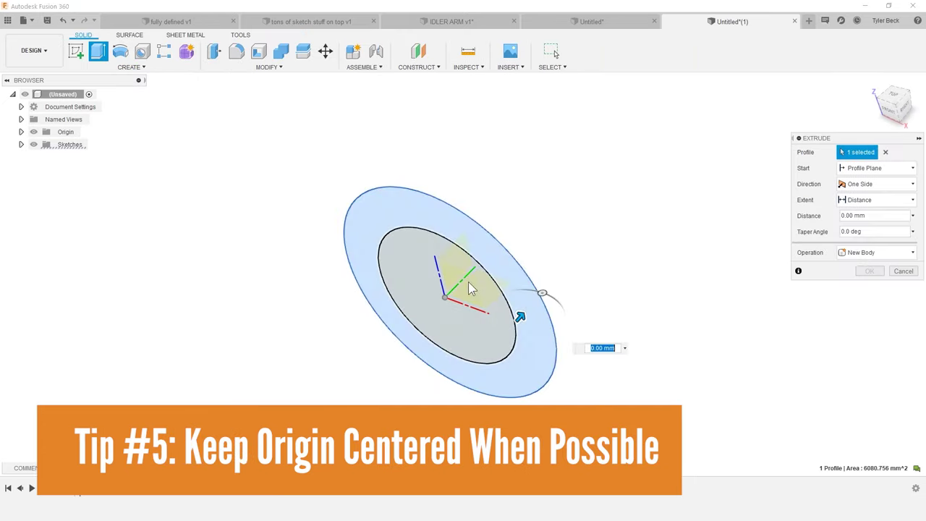
pyautogui.moveTo(521, 315); pyautogui.dragTo(563, 265)
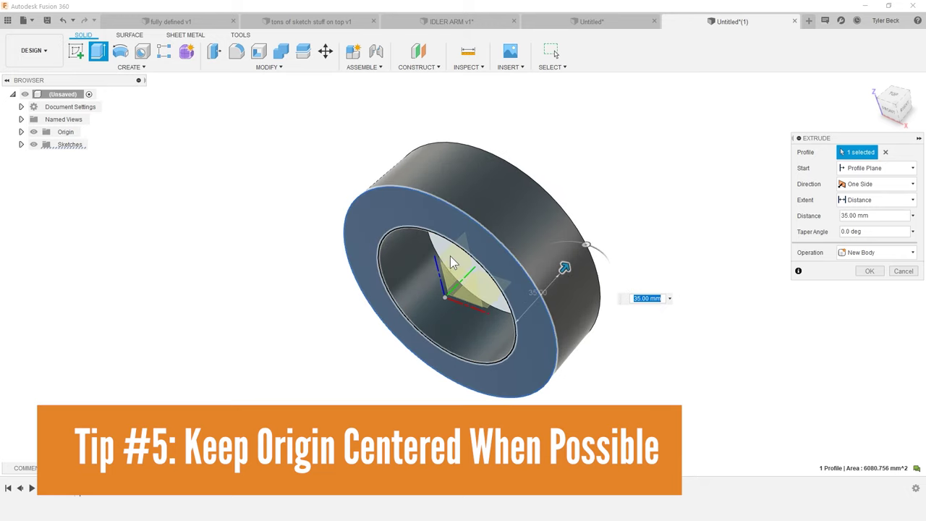
pyautogui.click(879, 184)
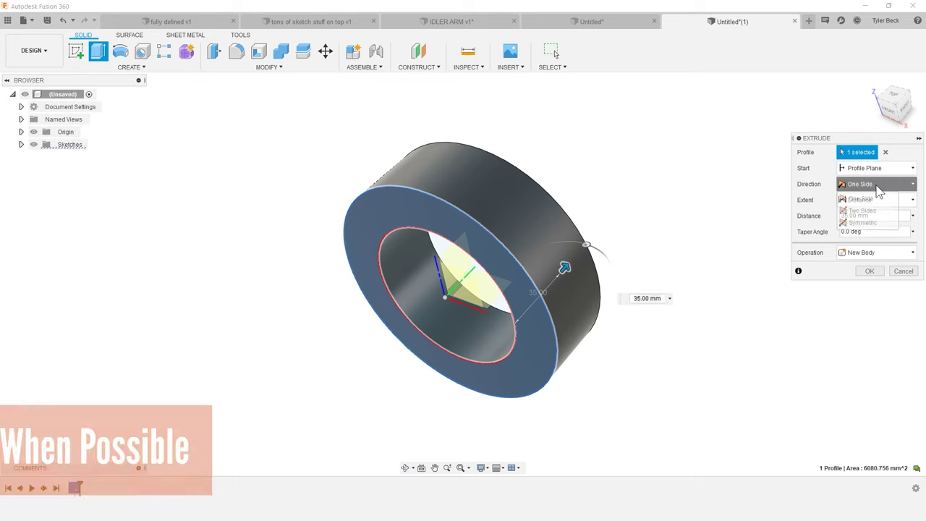
pyautogui.click(867, 221)
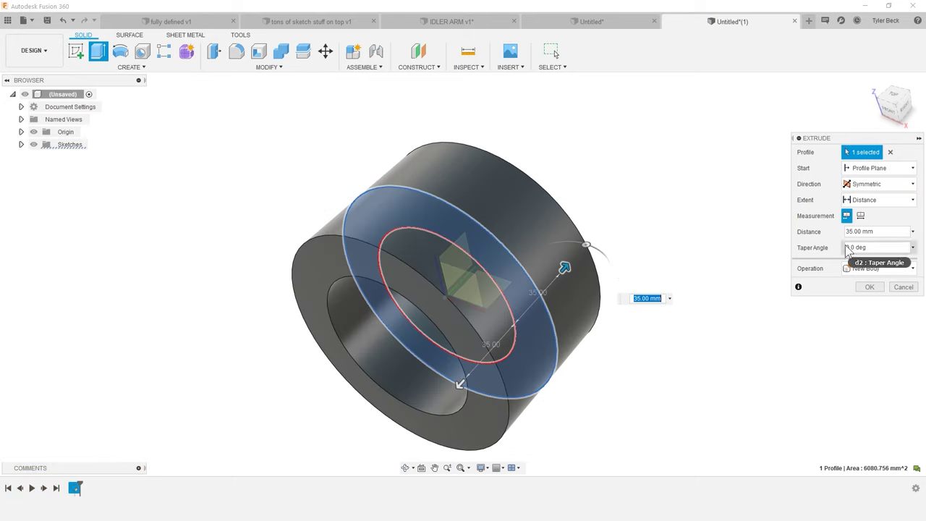
pyautogui.click(870, 288)
pyautogui.keyDown('shift'); pyautogui.moveTo(482, 285); pyautogui.dragTo(548, 297, button='middle'); pyautogui.keyUp('shift')
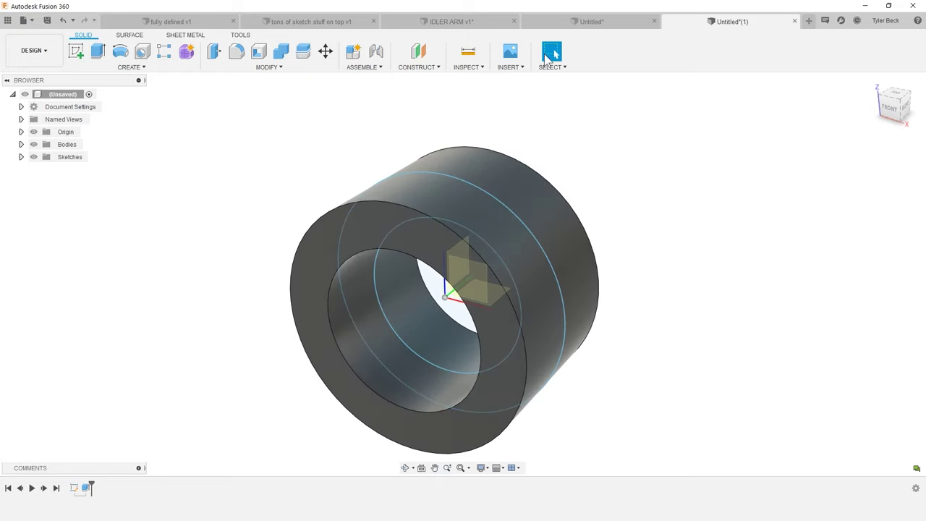
# Step: Switch to the IDLER ARM v1 design and orbit the arm into view
pyautogui.click(489, 20)
pyautogui.keyDown('shift'); pyautogui.moveTo(567, 251); pyautogui.dragTo(539, 275, button='middle'); pyautogui.keyUp('shift')
pyautogui.click(536, 280)
pyautogui.press('Escape')
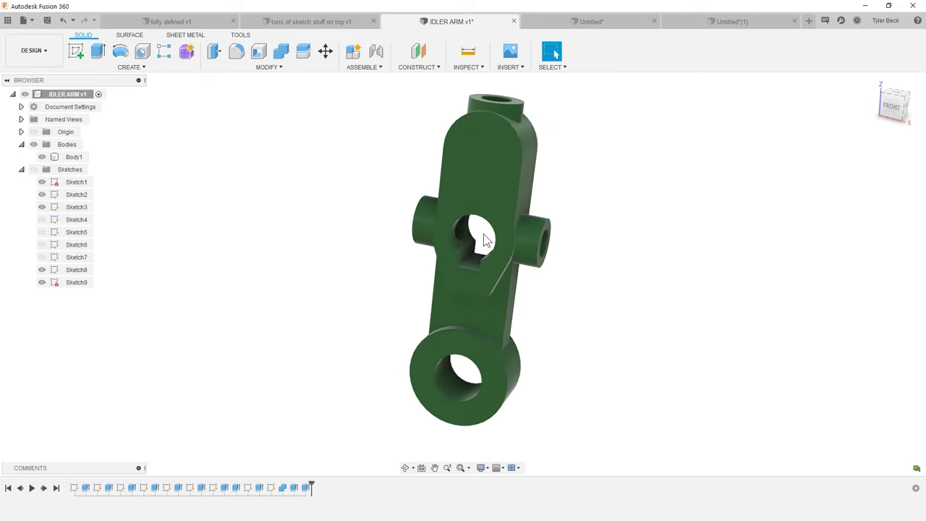
# Step: Roll the IDLER ARM history back to its first feature, leaving only the base body
pyautogui.keyDown('shift'); pyautogui.moveTo(482, 231); pyautogui.dragTo(471, 248, button='middle'); pyautogui.keyUp('shift')
pyautogui.click(471, 248)
pyautogui.press('Escape')
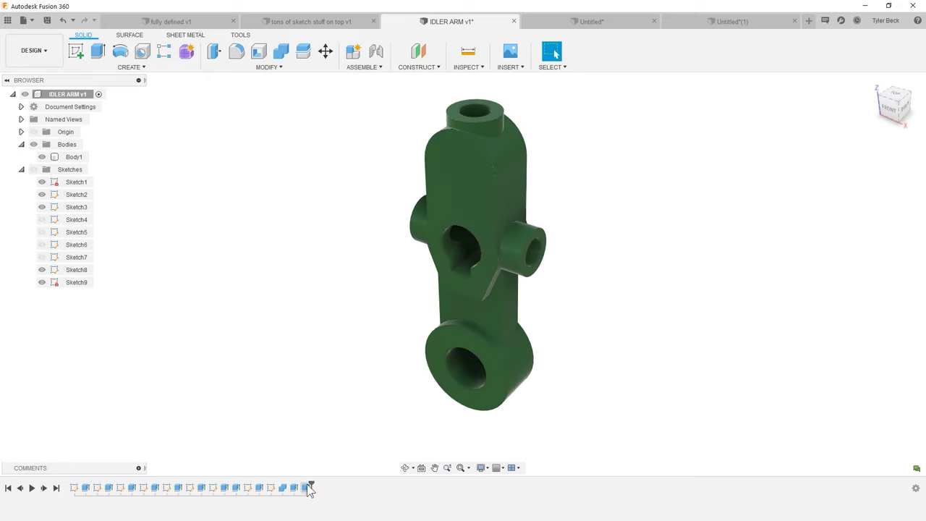
pyautogui.moveTo(120, 453); pyautogui.dragTo(88, 483)
pyautogui.click(468, 286)
pyautogui.press('Escape')
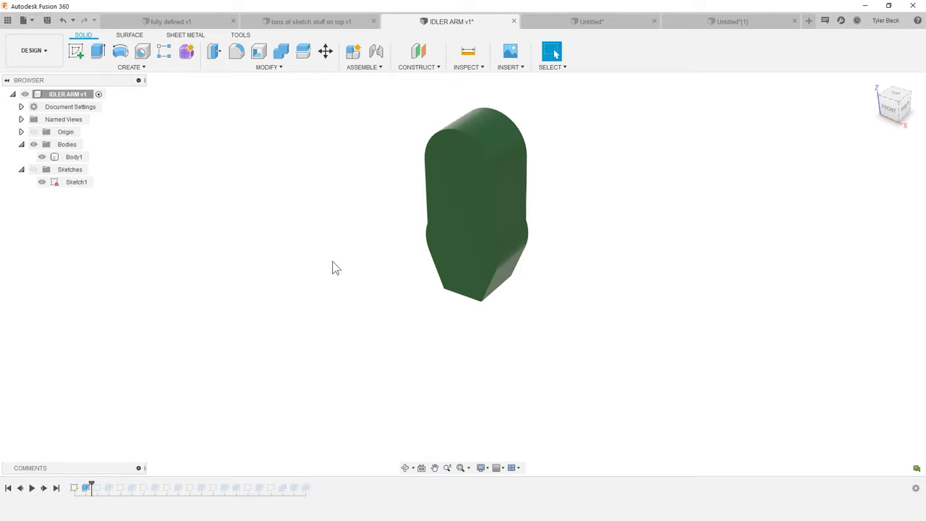
pyautogui.click(465, 232)
pyautogui.press('Escape')
# Step: Show the sketch outline on the base body and view it from the front-right
pyautogui.click(33, 169)
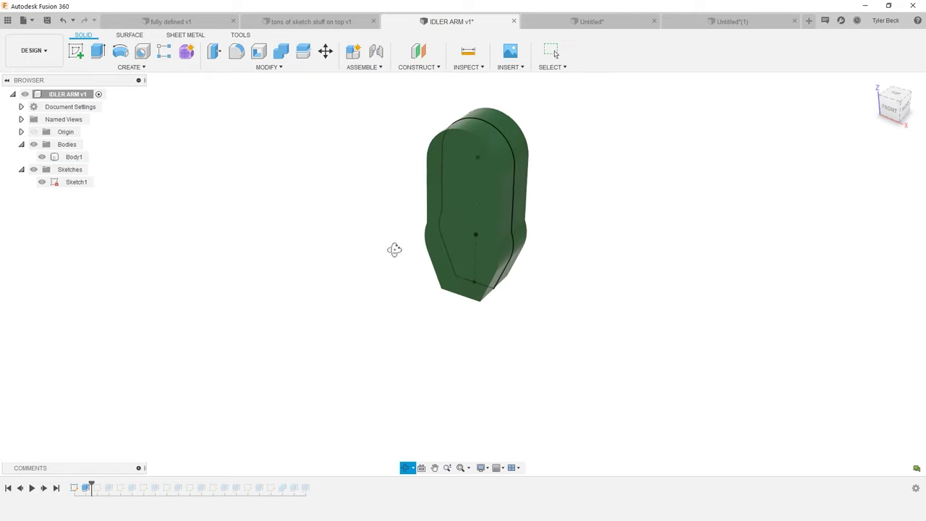
pyautogui.click(456, 243)
pyautogui.press('Escape')
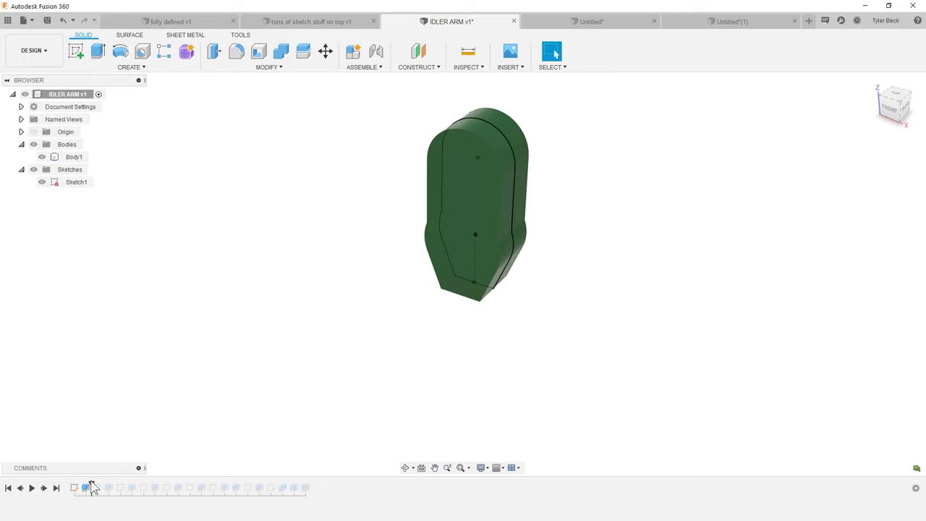
pyautogui.keyDown('shift'); pyautogui.moveTo(395, 309); pyautogui.dragTo(432, 342, button='middle'); pyautogui.keyUp('shift')
pyautogui.click(484, 232)
pyautogui.press('Escape')
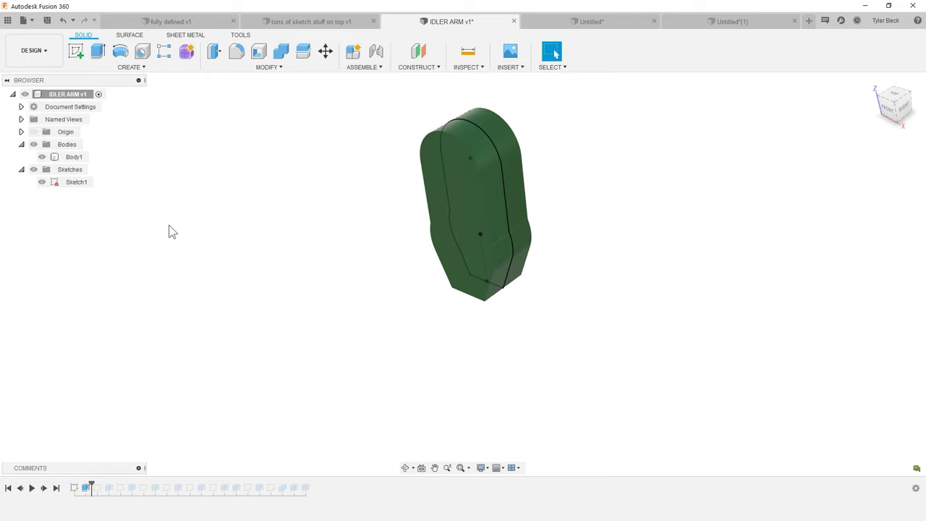
# Step: Show the origin planes and orbit around Body1 from further away
pyautogui.click(35, 133)
pyautogui.click(440, 264)
pyautogui.keyDown('shift'); pyautogui.moveTo(440, 265); pyautogui.dragTo(539, 207, button='middle'); pyautogui.keyUp('shift')
pyautogui.scroll(2, 519, 205)
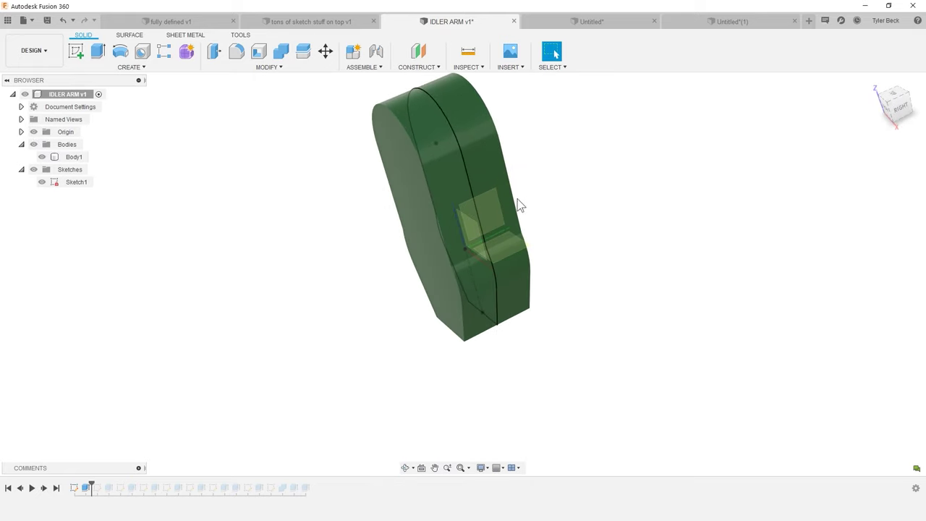
pyautogui.click(481, 212)
pyautogui.keyDown('shift'); pyautogui.moveTo(488, 220); pyautogui.dragTo(497, 225, button='middle'); pyautogui.keyUp('shift')
pyautogui.scroll(2, 497, 226)
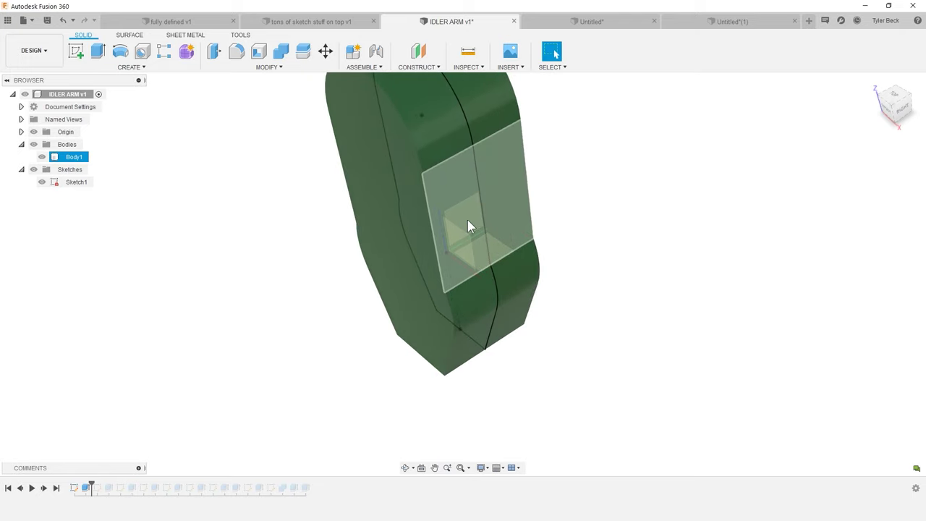
pyautogui.keyDown('shift'); pyautogui.moveTo(469, 227); pyautogui.dragTo(544, 318, button='middle'); pyautogui.keyUp('shift')
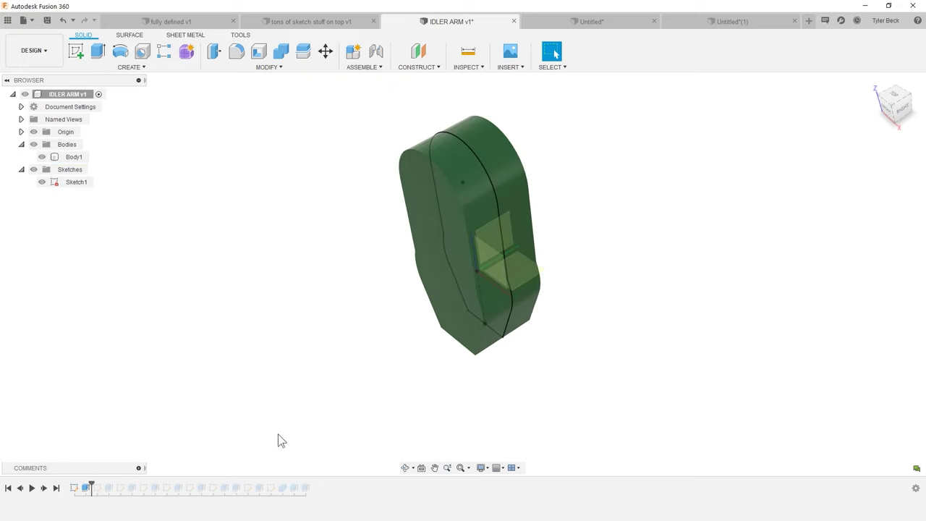
# Step: Advance the history to bring back the top cylinder and side bosses, then swing to a front view
pyautogui.moveTo(94, 483)
pyautogui.mouseDown()
pyautogui.moveTo(122, 484)
pyautogui.moveTo(114, 483)
pyautogui.mouseUp()
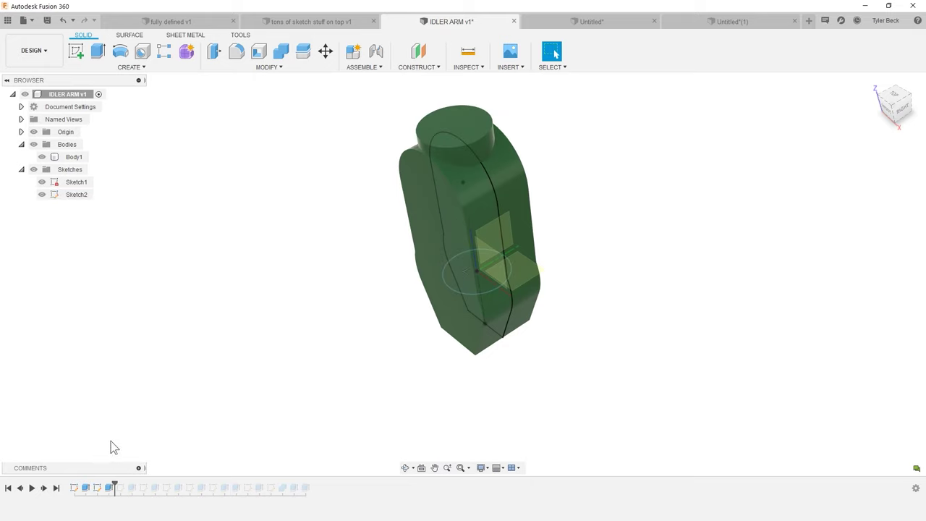
pyautogui.moveTo(116, 483); pyautogui.dragTo(161, 488)
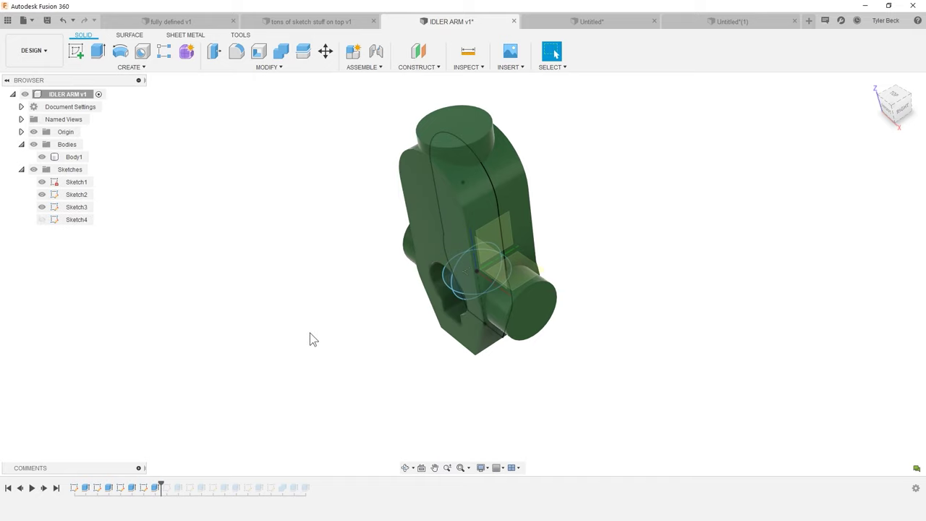
pyautogui.keyDown('shift'); pyautogui.moveTo(538, 388); pyautogui.dragTo(549, 389, button='middle'); pyautogui.keyUp('shift')
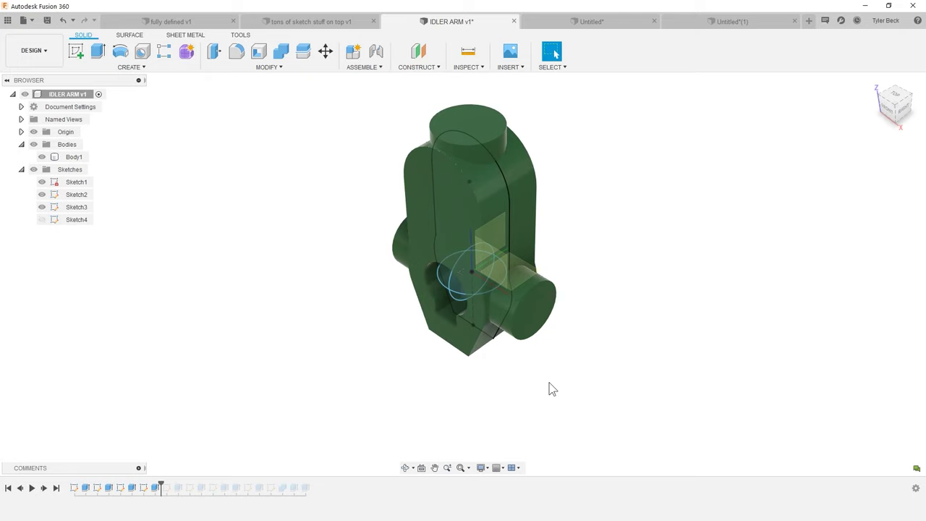
pyautogui.keyDown('shift'); pyautogui.moveTo(560, 389); pyautogui.dragTo(621, 371, button='middle'); pyautogui.keyUp('shift')
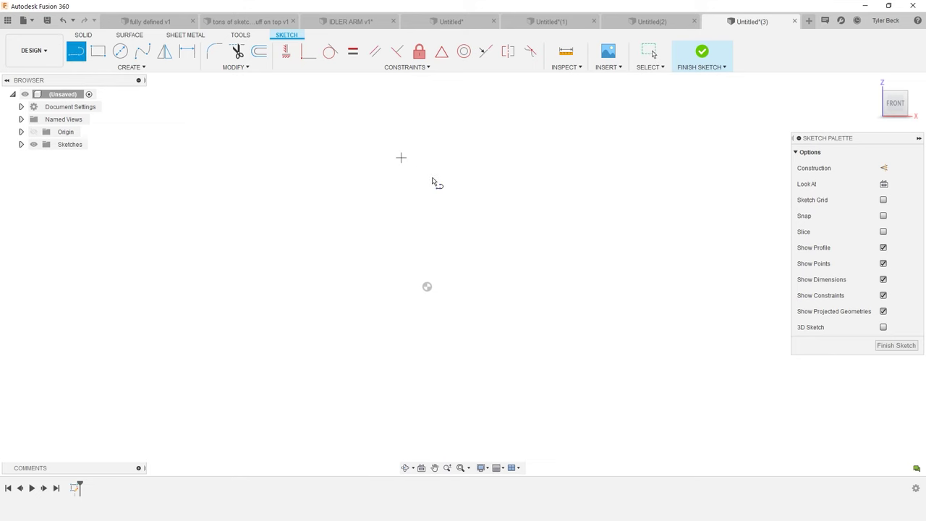
# Step: Draw a closed four-sided outline with a slanted left edge starting near the origin
pyautogui.click(453, 286)
pyautogui.click(494, 209)
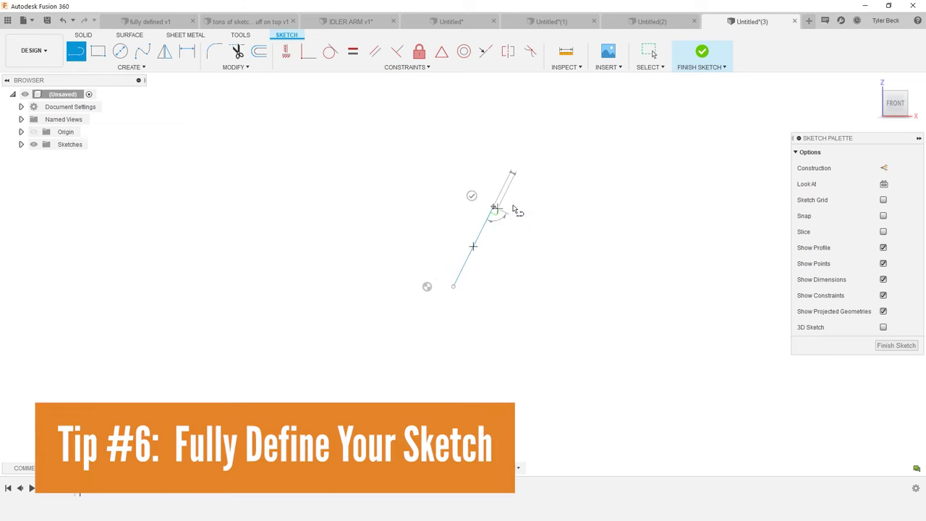
pyautogui.click(607, 207)
pyautogui.click(606, 281)
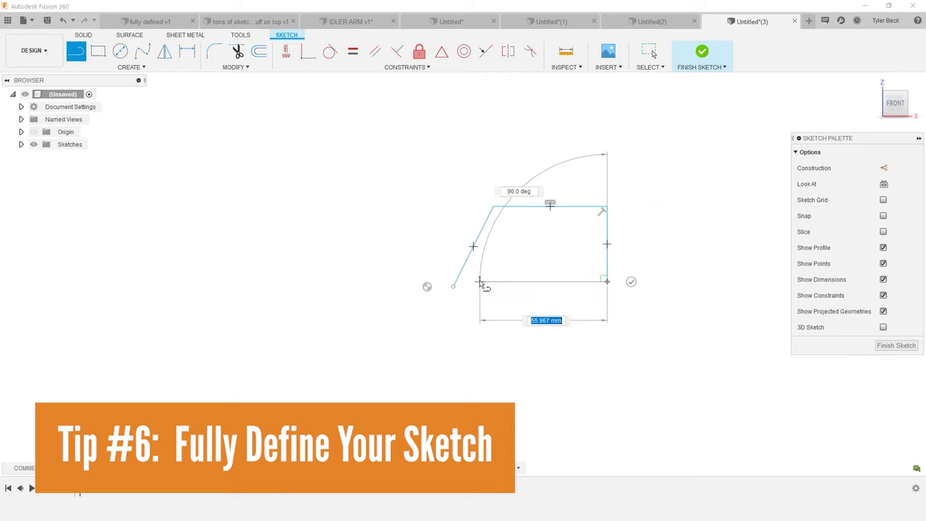
pyautogui.click(453, 287)
pyautogui.scroll(2, 515, 316)
pyautogui.press('Escape')
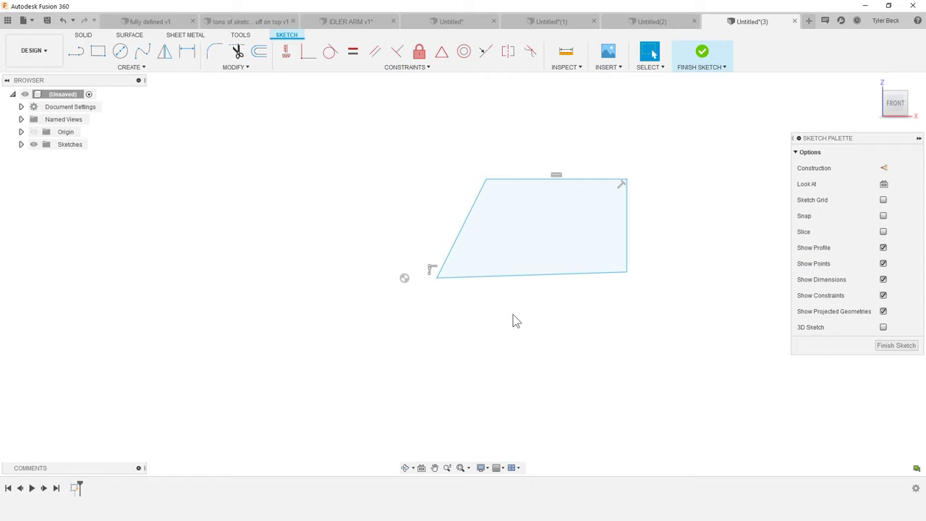
# Step: Dimension the bottom edge at 67.627 and the left slant angle at 61.6°
pyautogui.press('d')
pyautogui.click(535, 274)
pyautogui.click(531, 318)
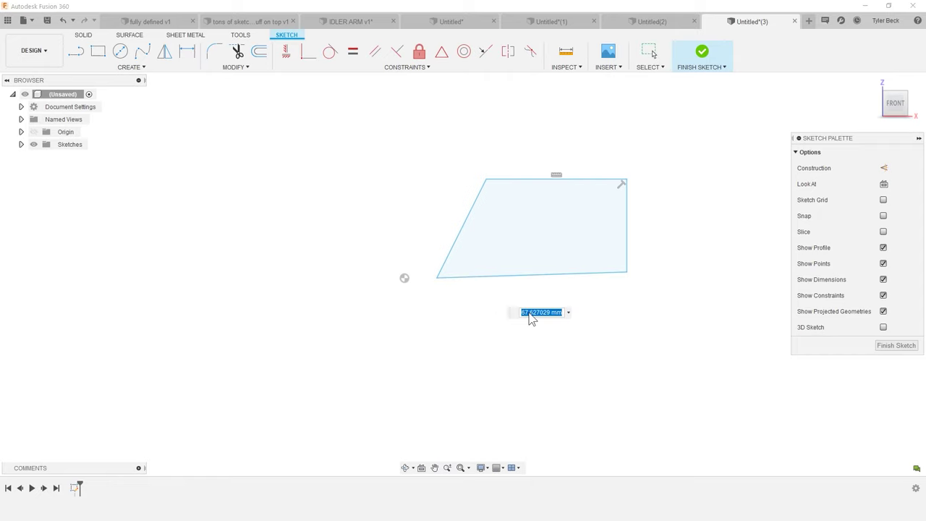
pyautogui.press('Return')
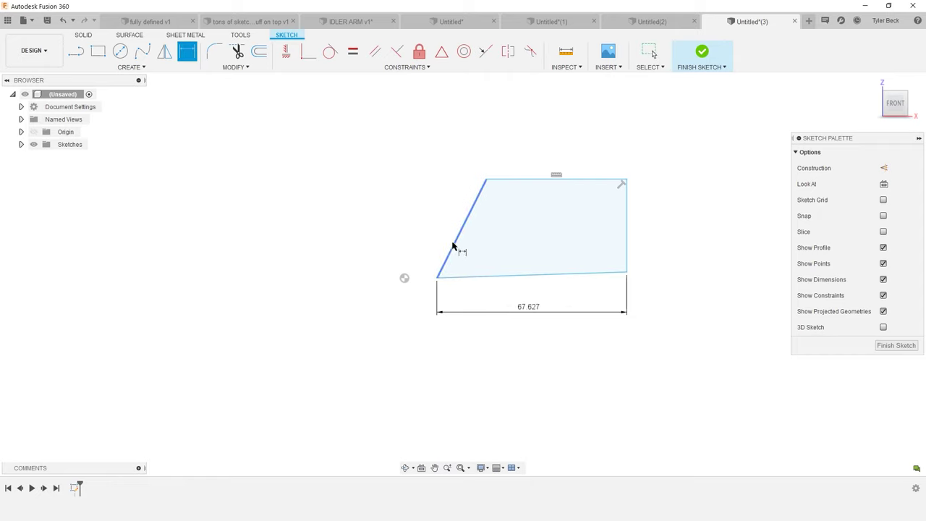
pyautogui.click(453, 244)
pyautogui.click(471, 275)
pyautogui.click(477, 254)
pyautogui.press('Return')
# Step: Dimension the top at 50.031 and height at 33.072, then move the shape up-right
pyautogui.click(501, 181)
pyautogui.click(515, 141)
pyautogui.press('Return')
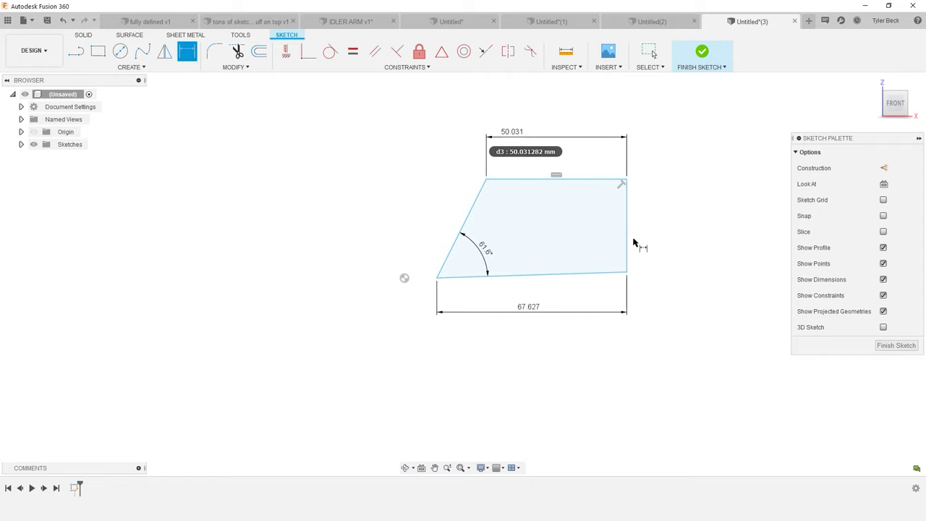
pyautogui.click(626, 243)
pyautogui.click(692, 244)
pyautogui.press('Return')
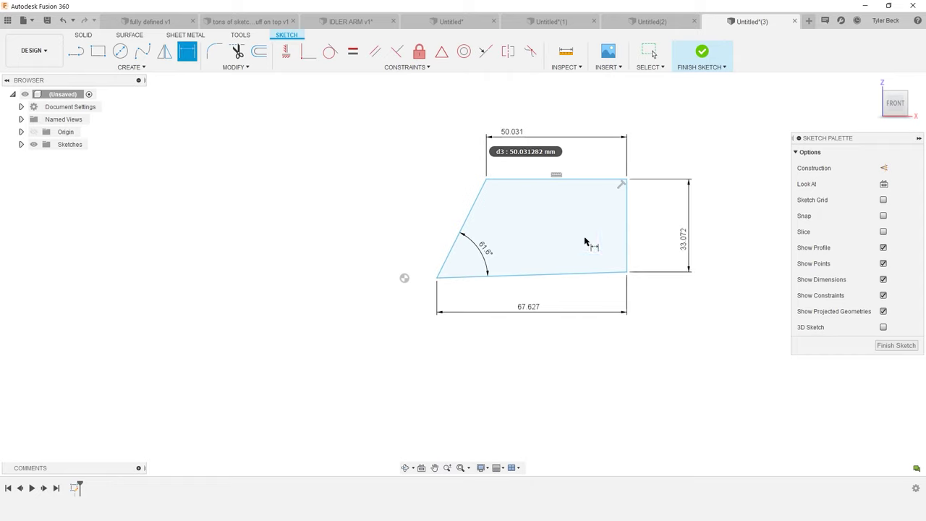
pyautogui.press('Escape')
pyautogui.moveTo(627, 179)
pyautogui.mouseDown()
pyautogui.moveTo(661, 152)
pyautogui.moveTo(649, 133)
pyautogui.moveTo(618, 142)
pyautogui.moveTo(641, 166)
pyautogui.moveTo(698, 141)
pyautogui.mouseUp()
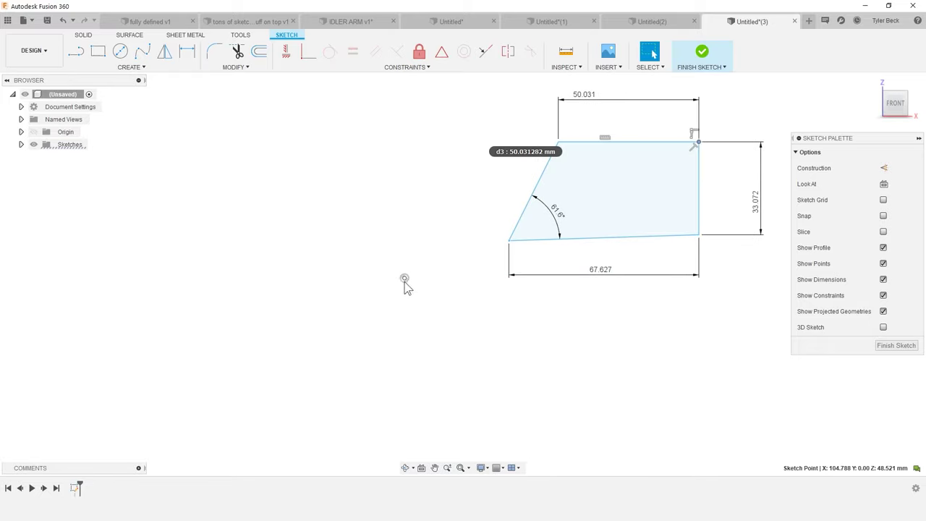
# Step: Dimension the shape's lower-left corner 13.329 vertically from the origin
pyautogui.press('d')
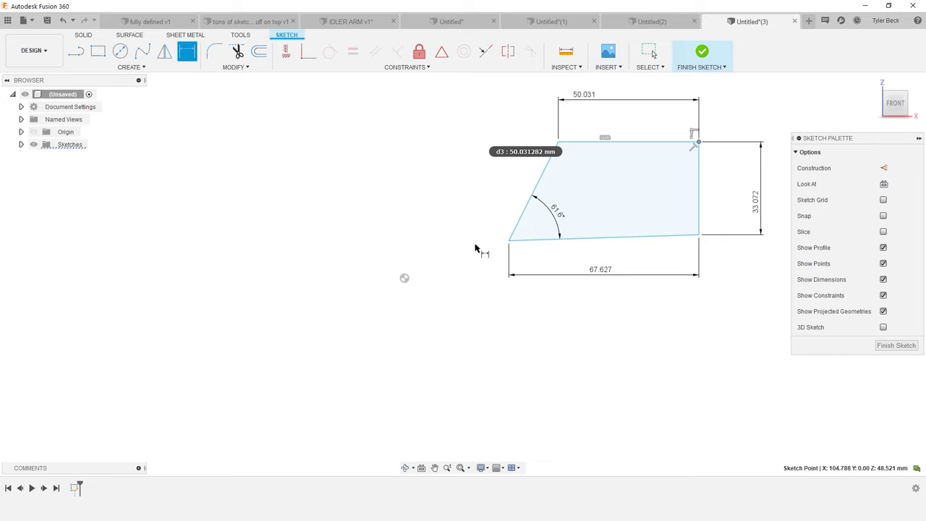
pyautogui.click(509, 241)
pyautogui.click(404, 278)
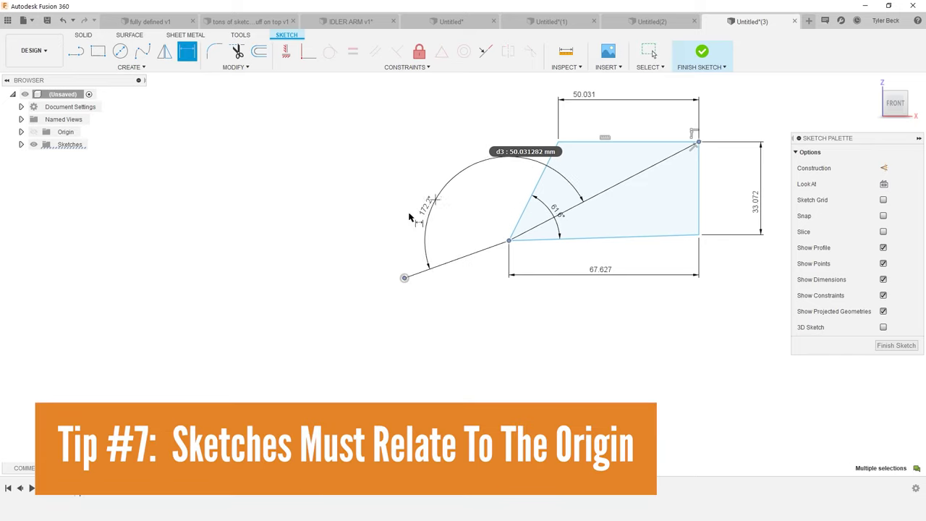
pyautogui.click(403, 279)
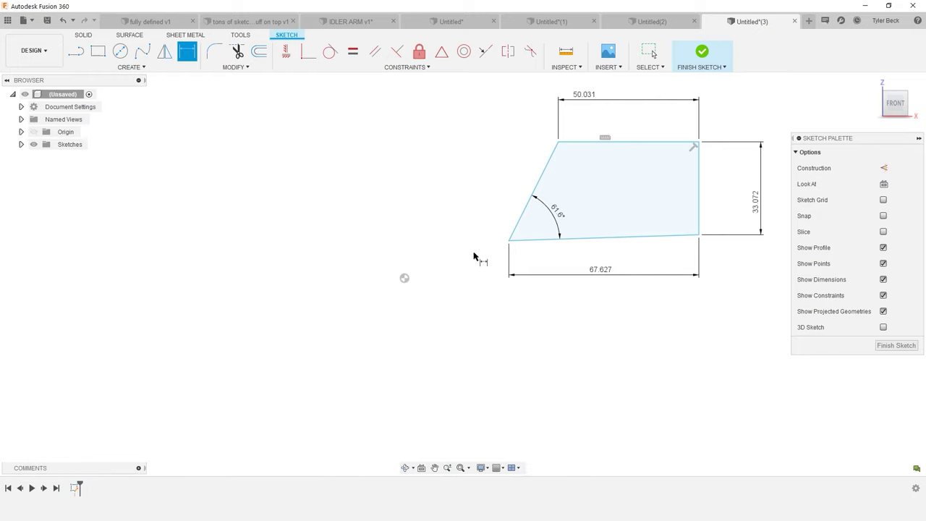
pyautogui.click(510, 241)
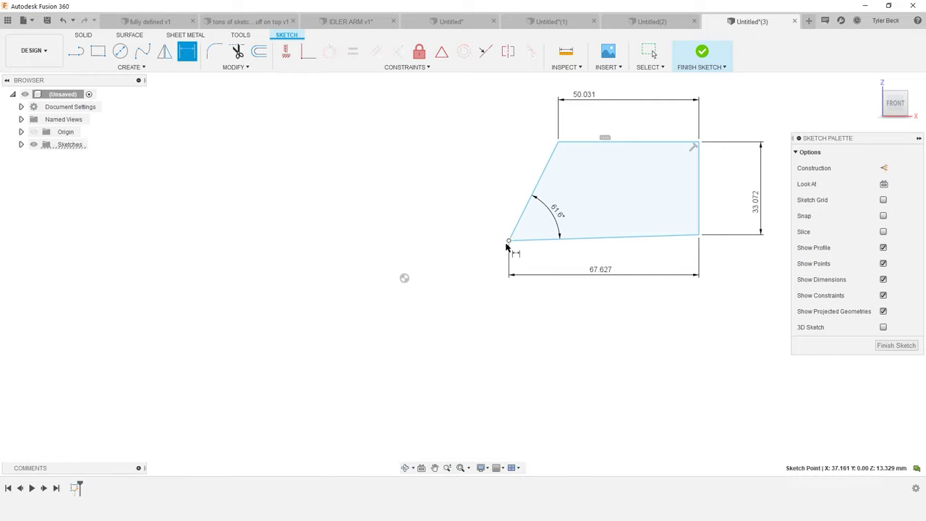
pyautogui.click(405, 279)
pyautogui.click(330, 243)
pyautogui.press('Return')
# Step: Add a 37.161 horizontal offset from the origin to the same corner
pyautogui.click(405, 279)
pyautogui.click(510, 241)
pyautogui.click(486, 351)
pyautogui.press('Return')
pyautogui.press('Escape')
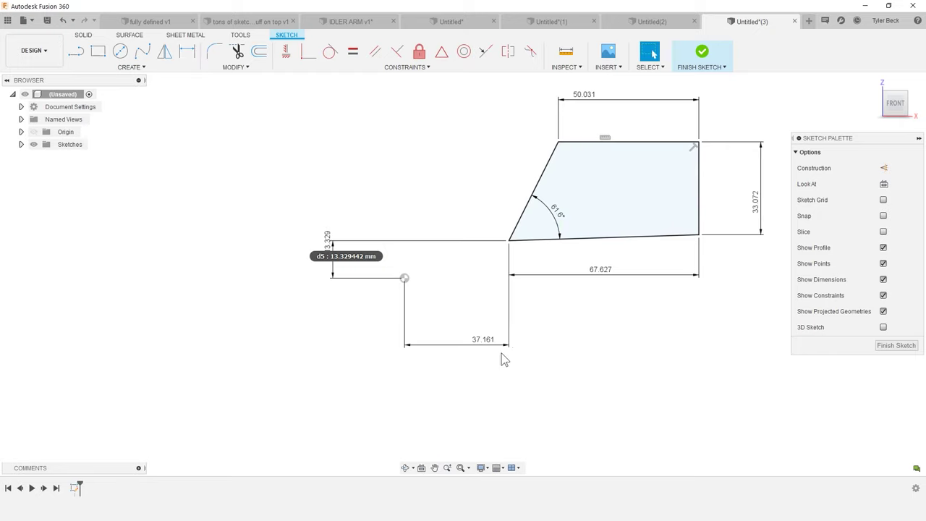
# Step: Undo both offsets and drag the freed corner onto the origin
pyautogui.hotkey('ctrl', 'z')
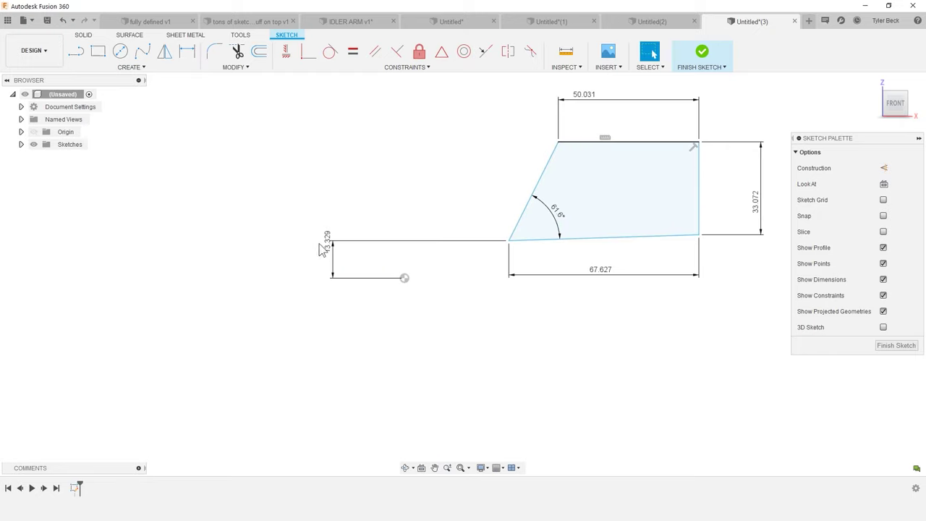
pyautogui.hotkey('ctrl', 'z')
pyautogui.hotkey('ctrl', 'z')
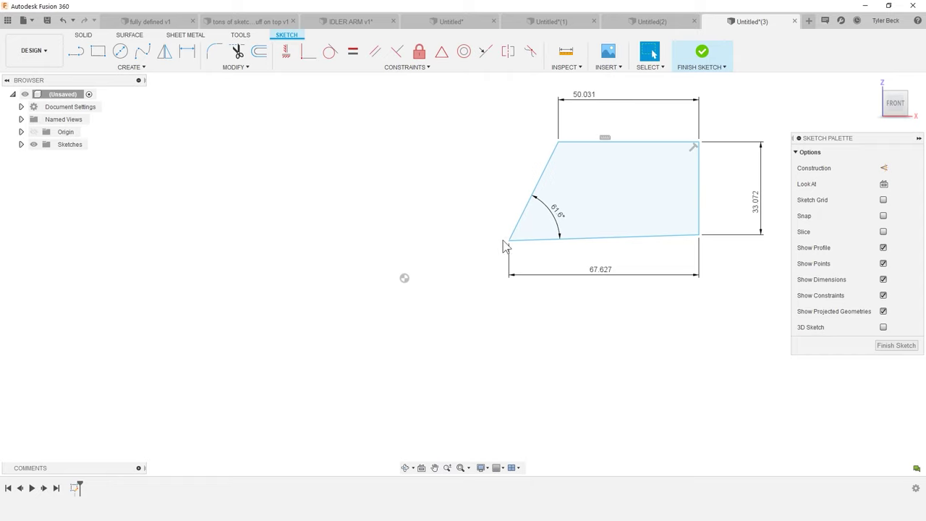
pyautogui.moveTo(510, 241); pyautogui.dragTo(405, 281)
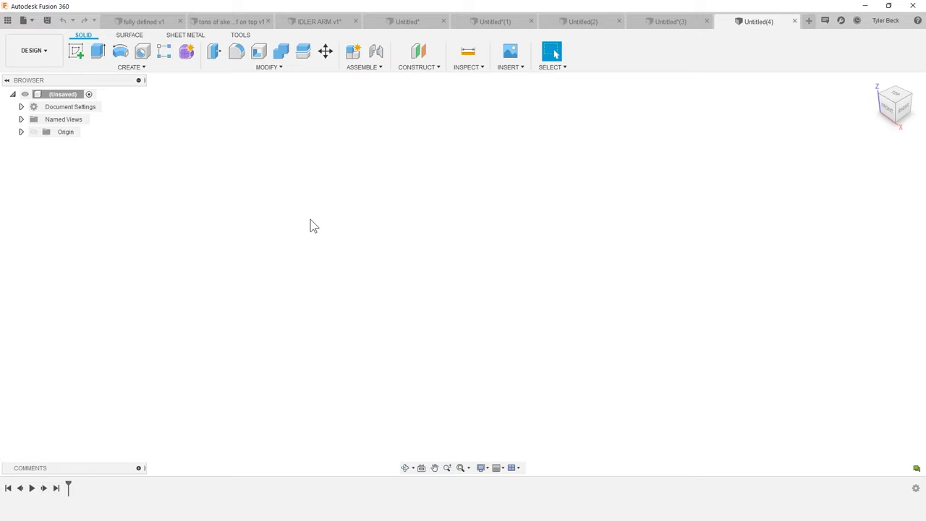
# Step: Start a sketch on the front plane and draw the rounded rectangle with Line
pyautogui.click(76, 50)
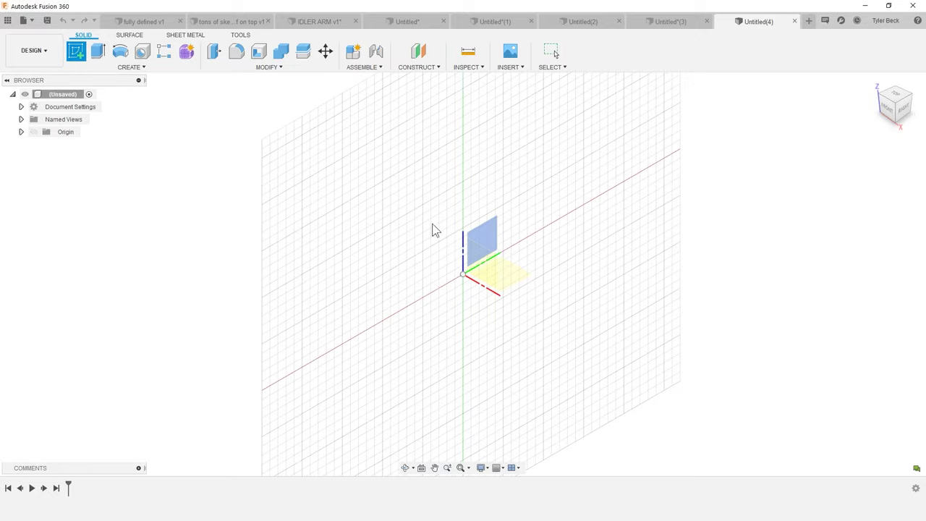
pyautogui.click(477, 259)
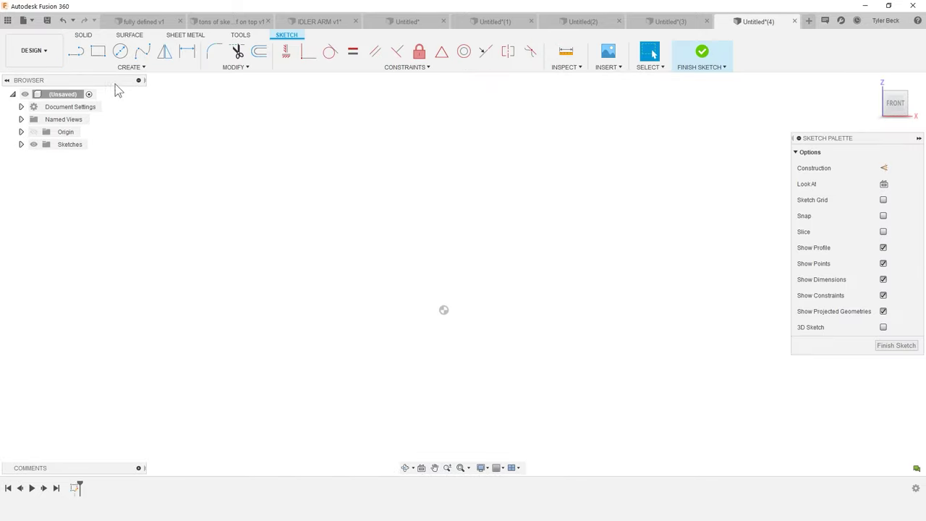
pyautogui.click(75, 56)
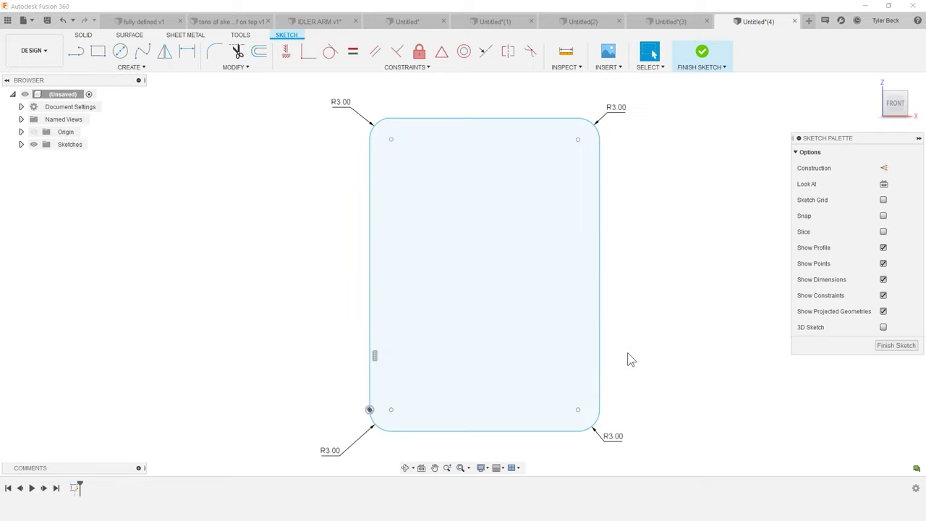
pyautogui.scroll(-1, 645, 373)
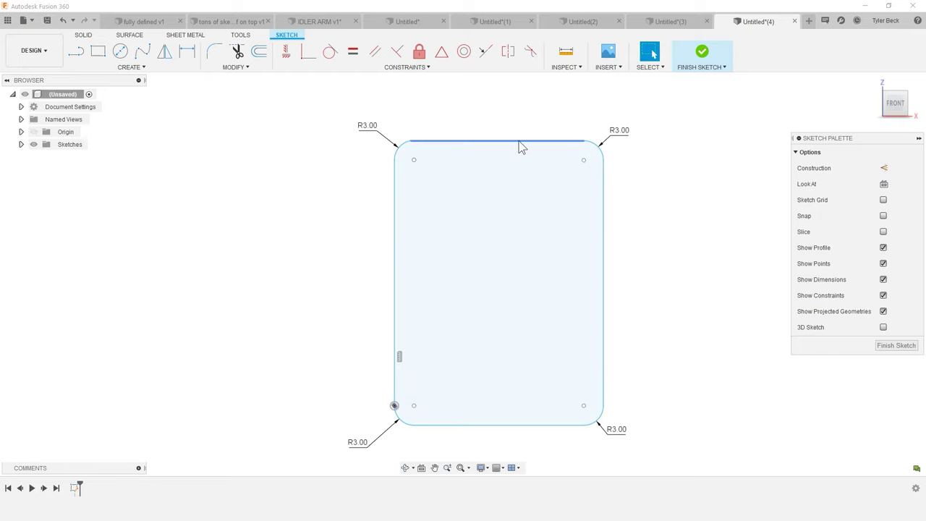
# Step: Dimension the rectangle's height from its top edge to its bottom edge
pyautogui.click(520, 141)
pyautogui.press('d')
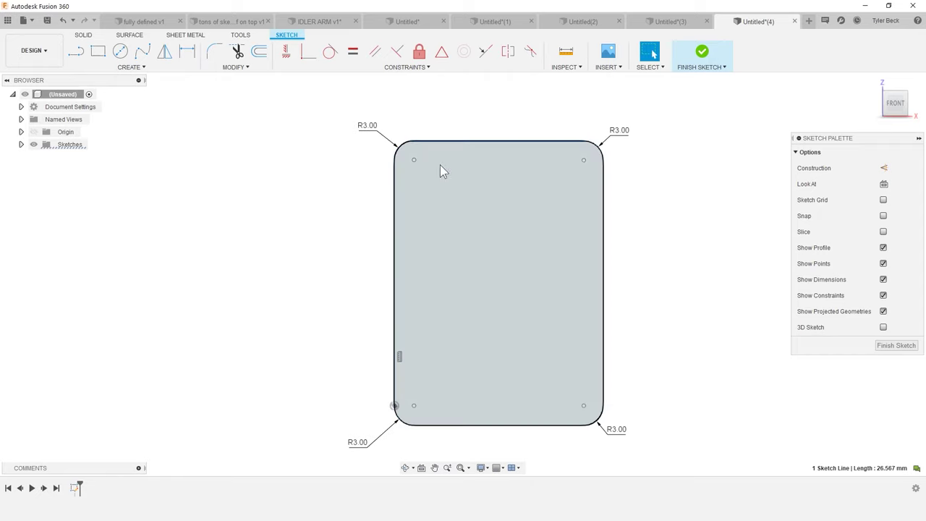
pyautogui.click(502, 425)
pyautogui.click(679, 324)
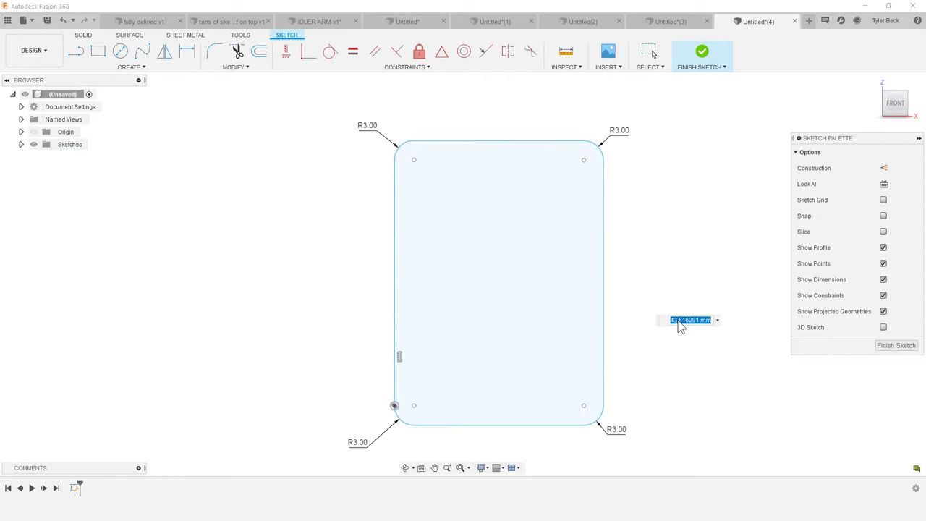
# Step: Enter a 65 mm height and a top-edge width, letting the unconstrained rectangle distort
pyautogui.write('65')
pyautogui.press('Return')
pyautogui.scroll(-2, 622, 372)
pyautogui.click(603, 395)
pyautogui.scroll(-2, 480, 395)
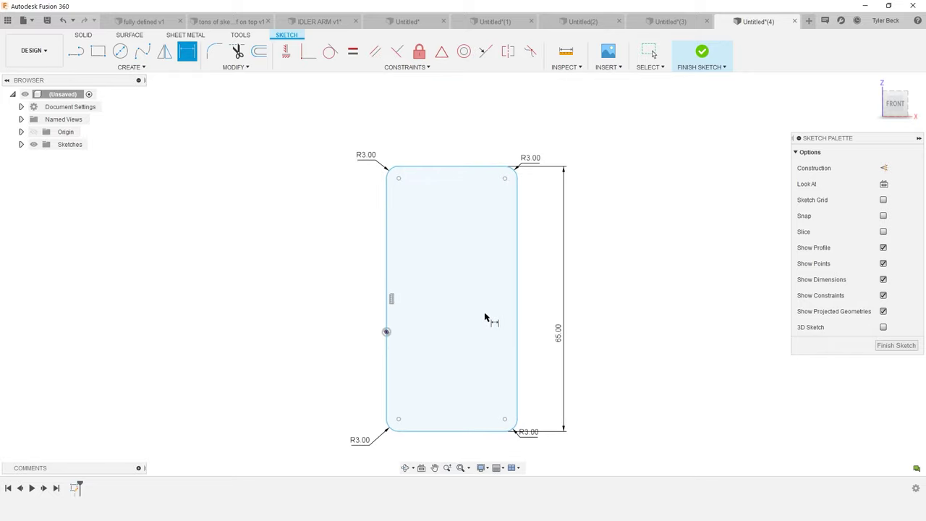
pyautogui.click(491, 167)
pyautogui.click(482, 137)
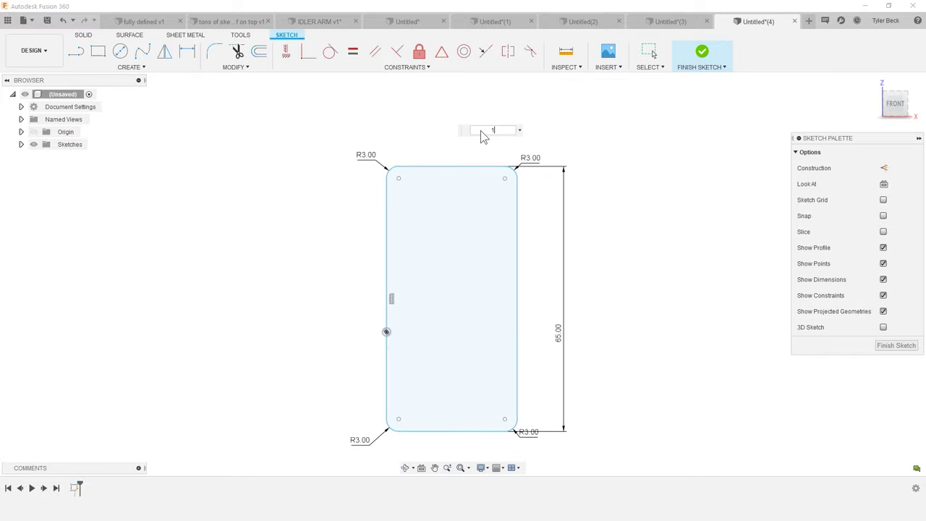
pyautogui.press('Escape')
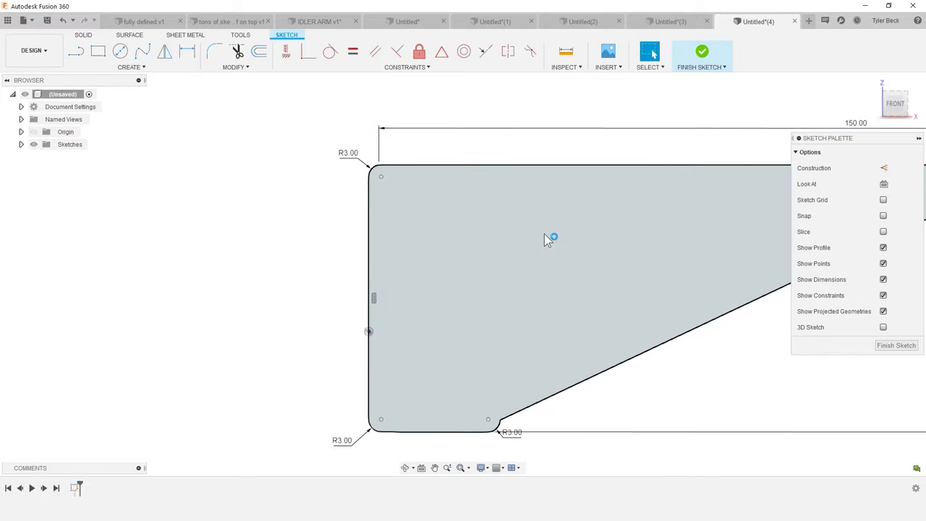
pyautogui.scroll(-2, 576, 352)
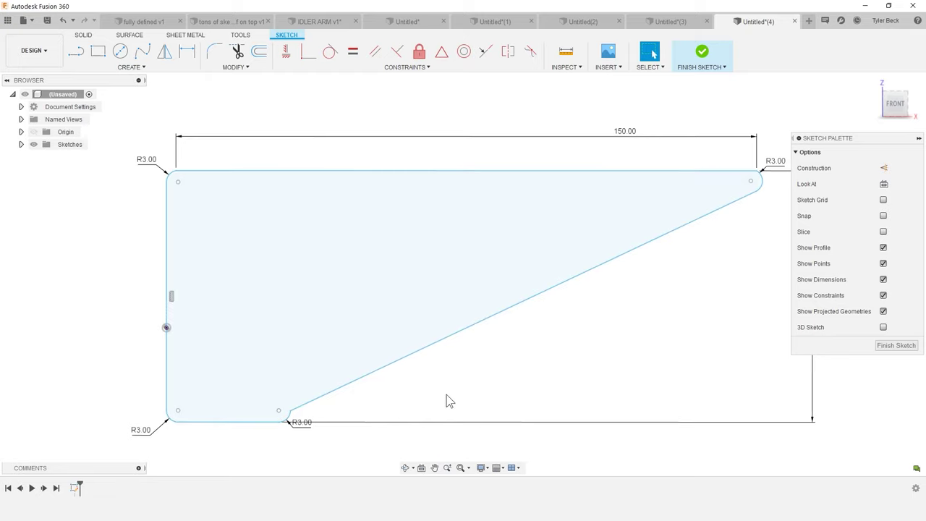
pyautogui.scroll(-2, 456, 398)
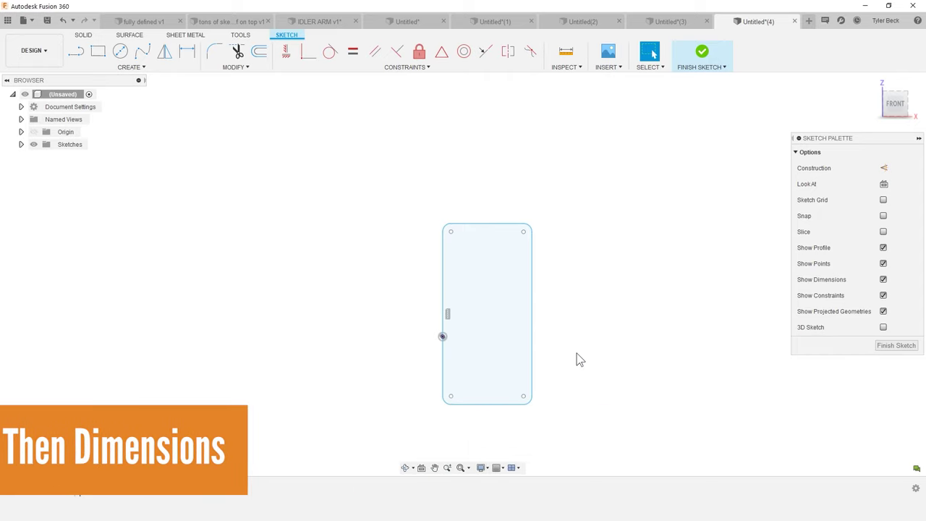
# Step: Make the side lines parallel and the top and bottom lines equal length
pyautogui.scroll(2, 516, 398)
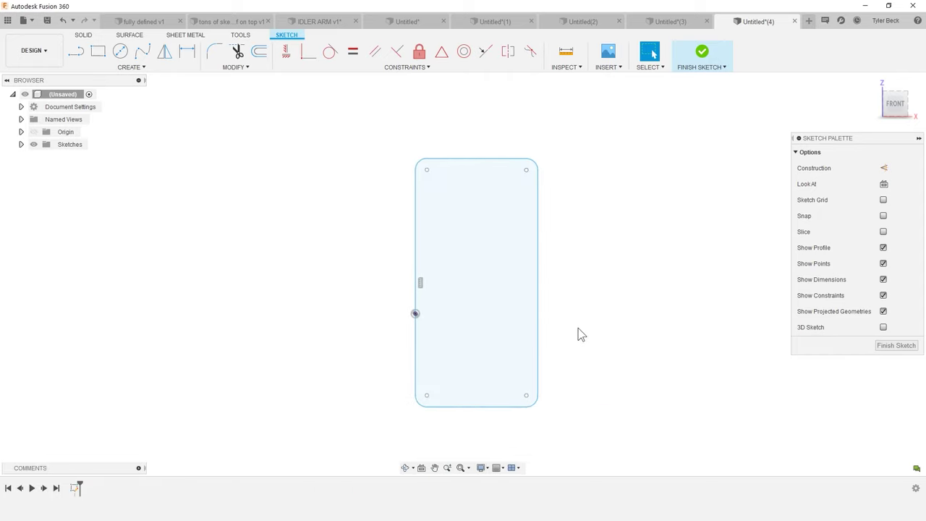
pyautogui.click(536, 300)
pyautogui.click(418, 261)
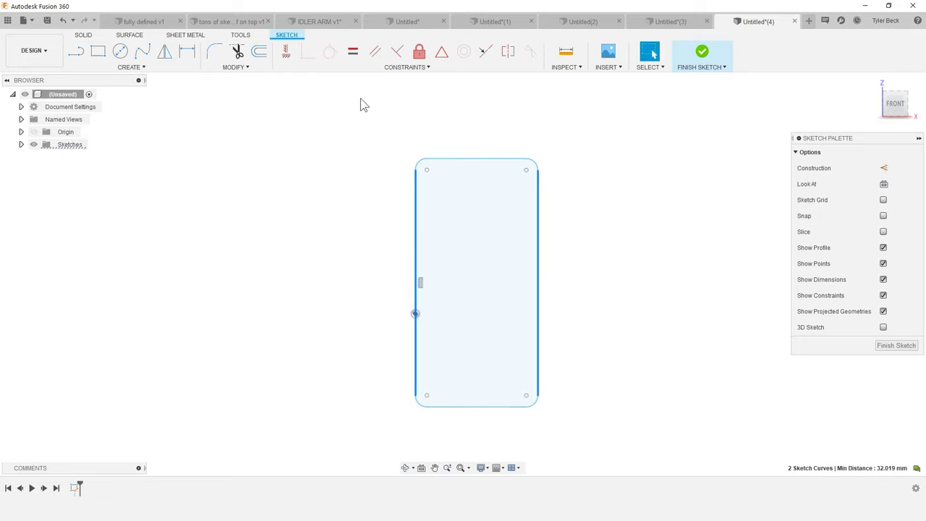
pyautogui.click(374, 55)
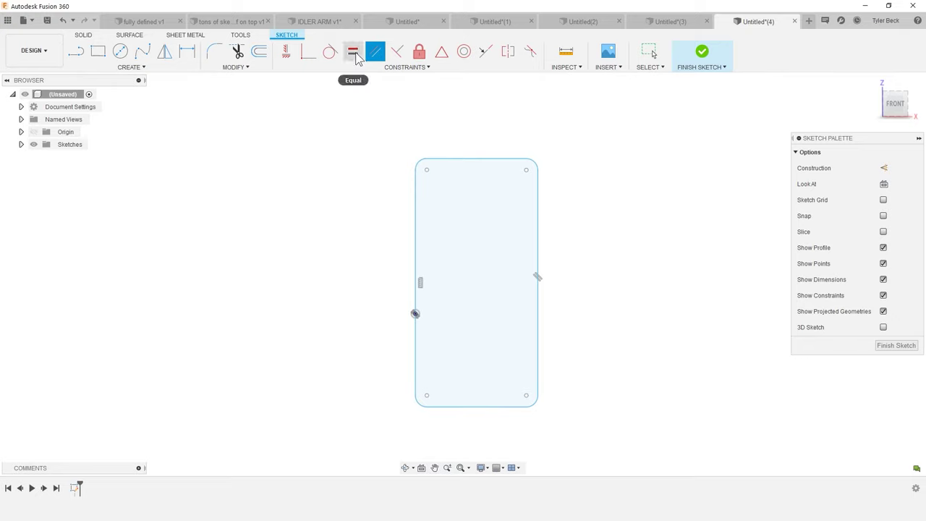
pyautogui.click(355, 55)
pyautogui.click(469, 160)
pyautogui.click(485, 407)
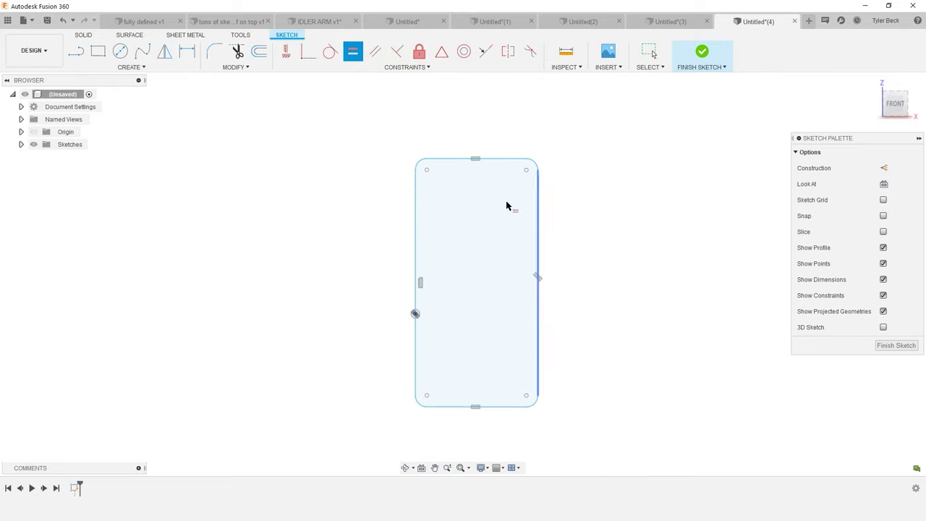
pyautogui.press('Escape')
# Step: Make the bottom line horizontal, with an attempted vertical constraint on the left line
pyautogui.click(494, 407)
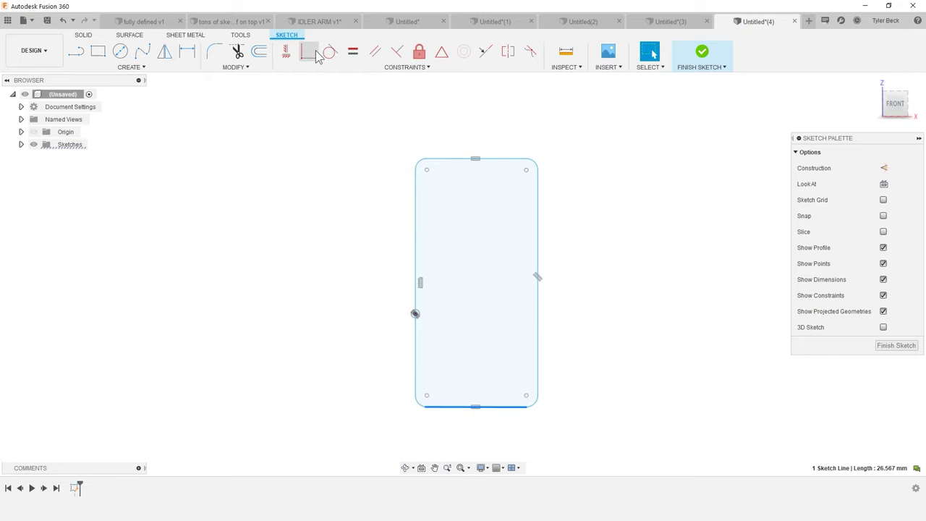
pyautogui.click(287, 53)
pyautogui.click(416, 238)
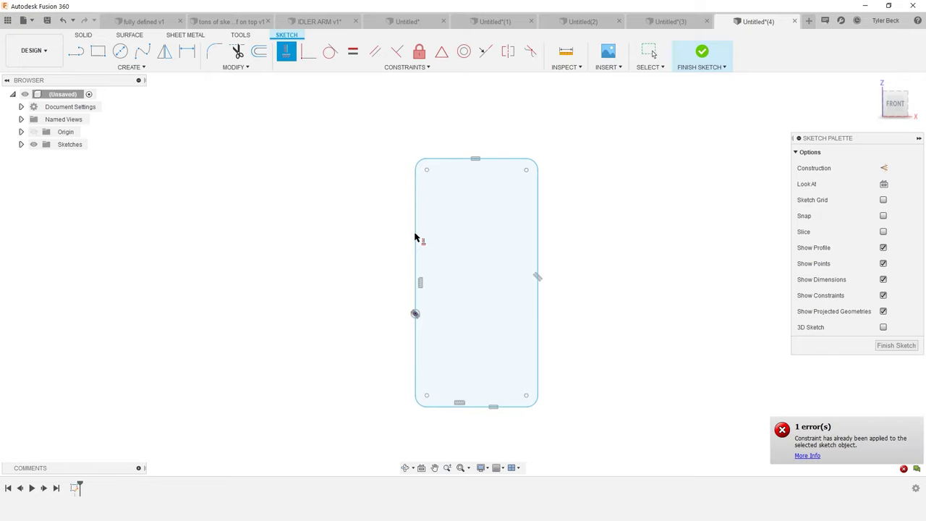
pyautogui.press('Escape')
pyautogui.scroll(-1, 591, 312)
pyautogui.scroll(2, 565, 194)
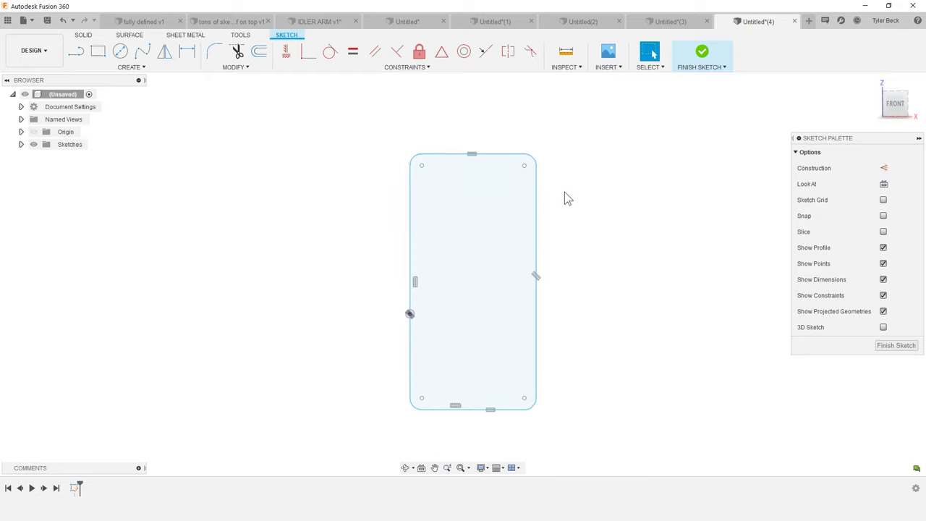
# Step: Make the top, right and bottom edges tangent to the right-hand corner arcs
pyautogui.click(506, 150)
pyautogui.click(527, 152)
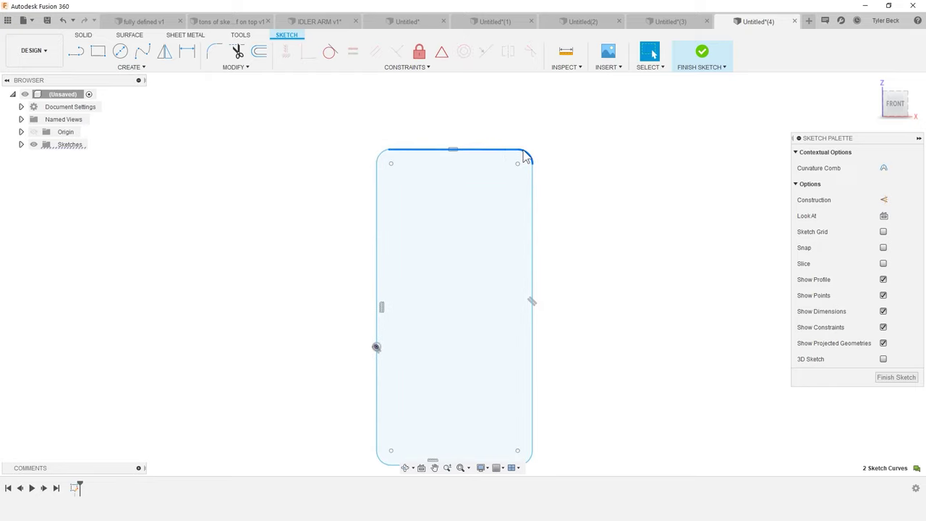
pyautogui.click(328, 53)
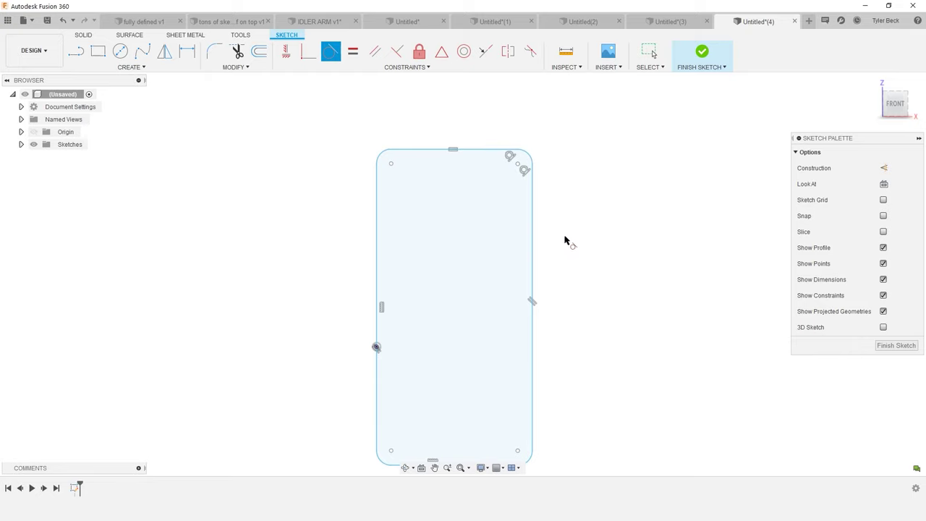
pyautogui.scroll(5, 532, 427)
pyautogui.click(539, 391)
pyautogui.click(534, 399)
pyautogui.click(514, 418)
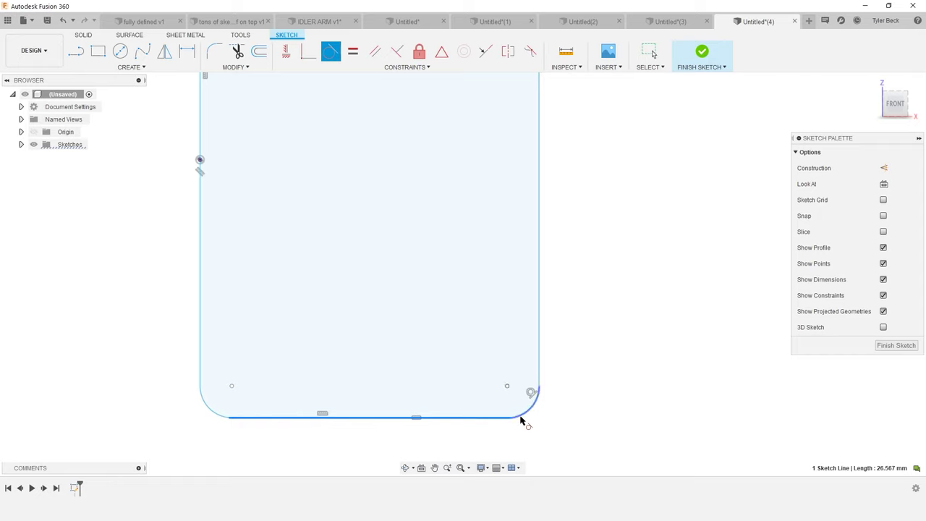
pyautogui.click(521, 417)
# Step: Make the left corner arcs tangent to their edges, then drag the left edge toward the origin
pyautogui.click(242, 418)
pyautogui.click(230, 416)
pyautogui.click(201, 380)
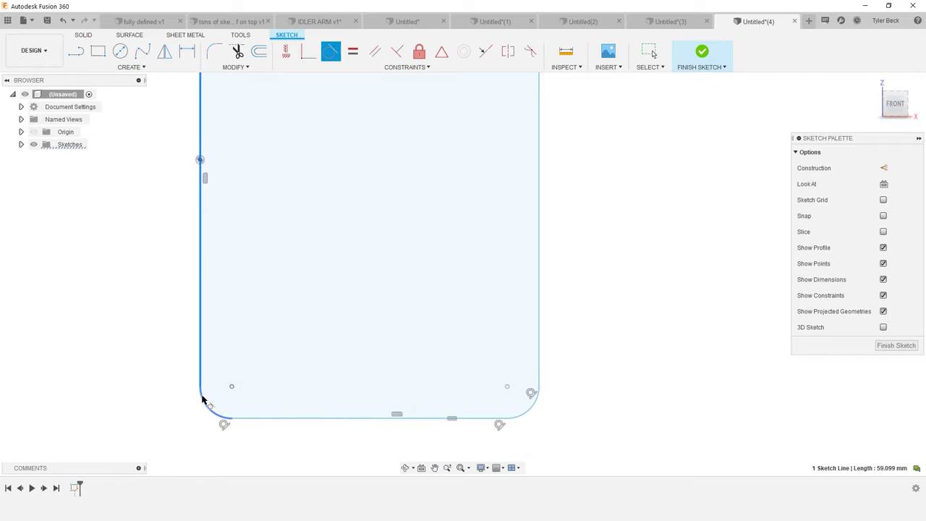
pyautogui.click(203, 398)
pyautogui.scroll(-3, 184, 338)
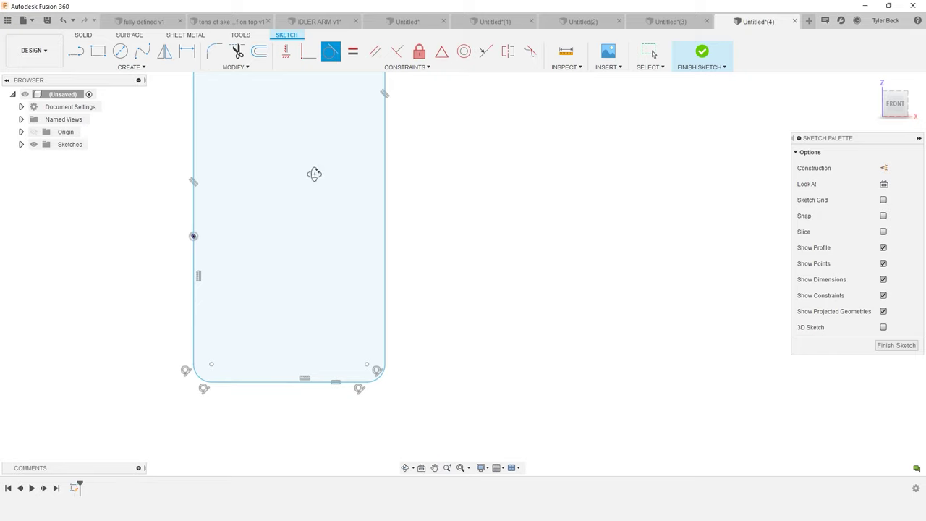
pyautogui.moveTo(313, 174); pyautogui.dragTo(383, 94, button='middle')
pyautogui.click(369, 112)
pyautogui.click(372, 92)
pyautogui.press('Escape')
pyautogui.scroll(-2, 423, 438)
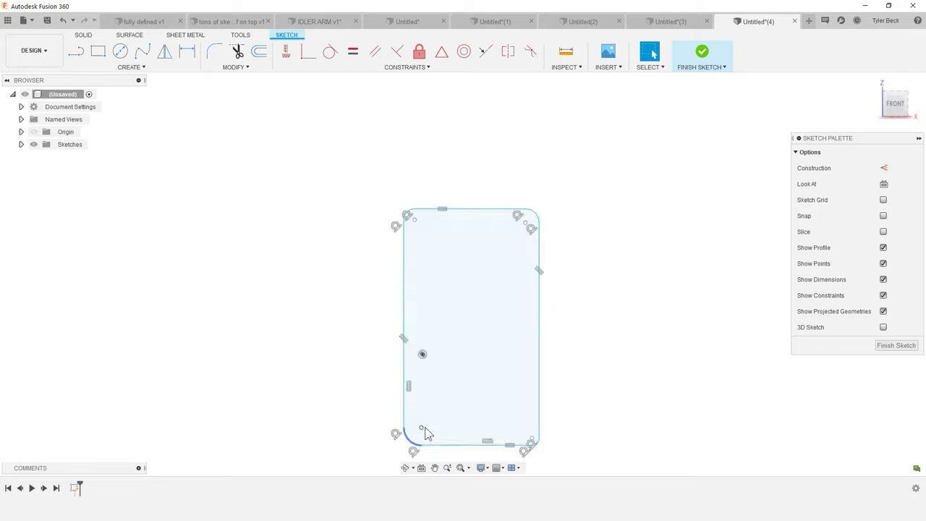
pyautogui.moveTo(403, 428); pyautogui.dragTo(423, 358)
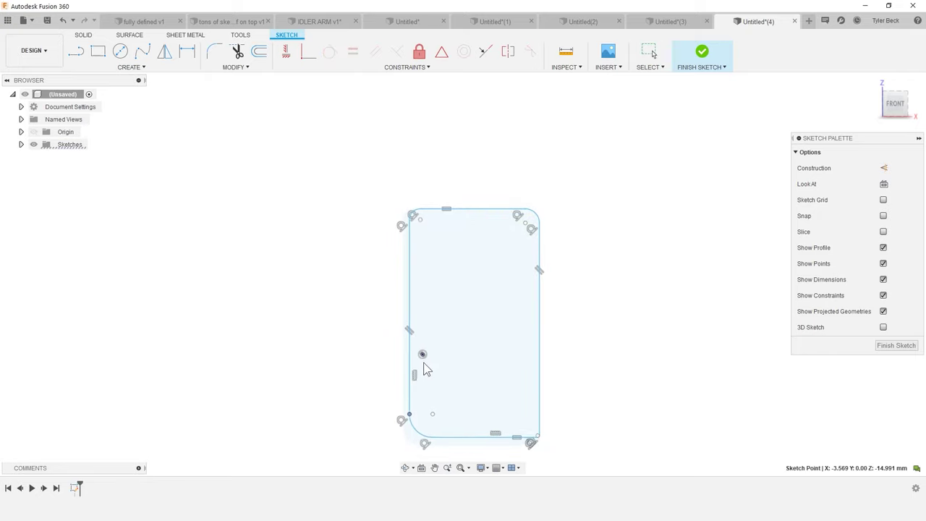
# Step: Draw a horizontal line from the rectangle's left edge to its right edge
pyautogui.keyDown('shift'); pyautogui.click(410, 418); pyautogui.keyUp('shift')
pyautogui.keyDown('shift'); pyautogui.click(410, 425); pyautogui.keyUp('shift')
pyautogui.click(240, 148)
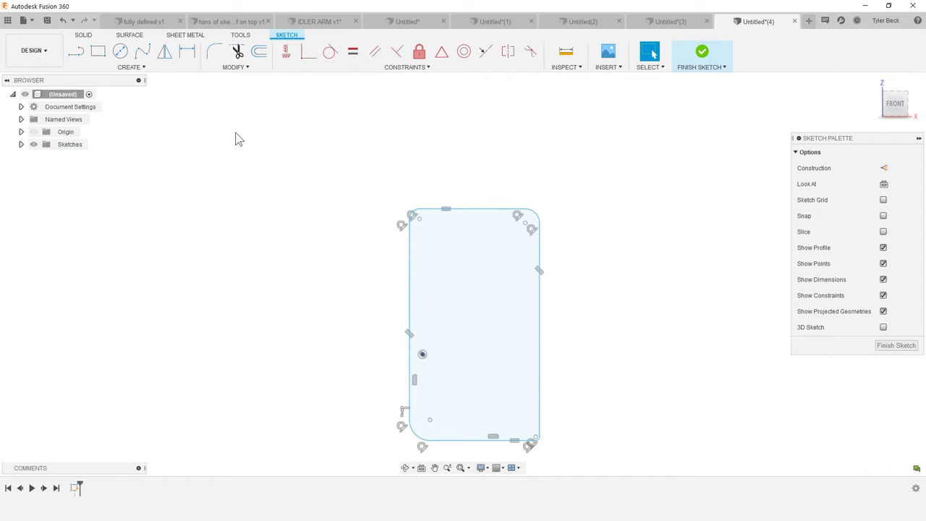
pyautogui.click(76, 50)
pyautogui.click(410, 322)
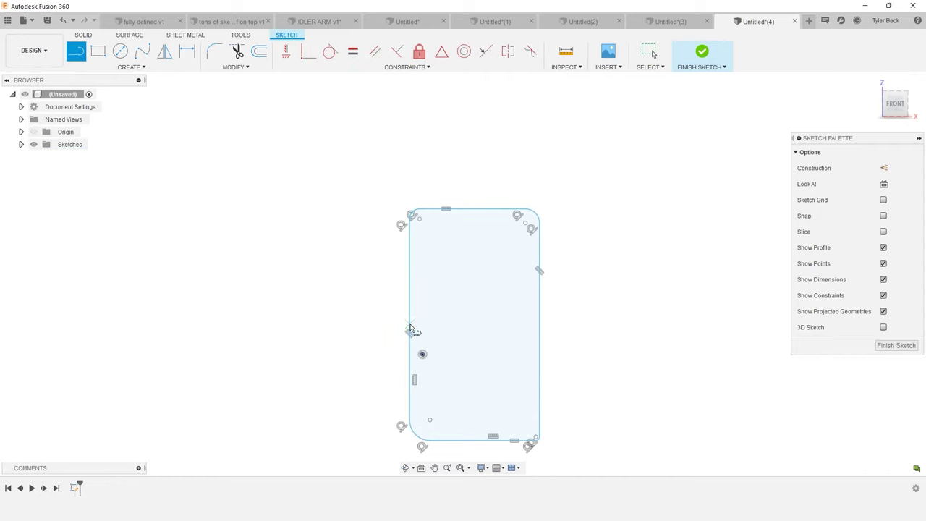
pyautogui.click(540, 325)
pyautogui.press('Escape')
# Step: Convert the line to construction and put its midpoint on the sketch origin
pyautogui.click(484, 325)
pyautogui.press('x')
pyautogui.click(587, 361)
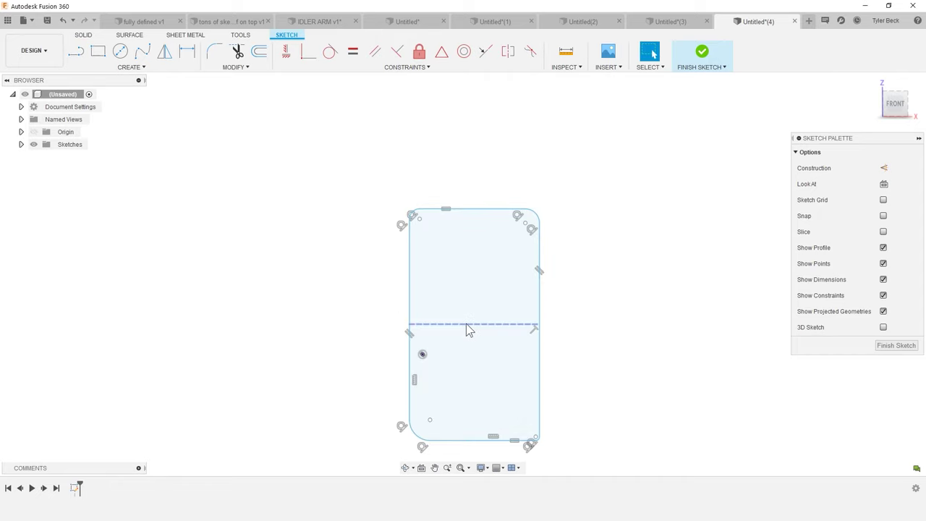
pyautogui.click(421, 353)
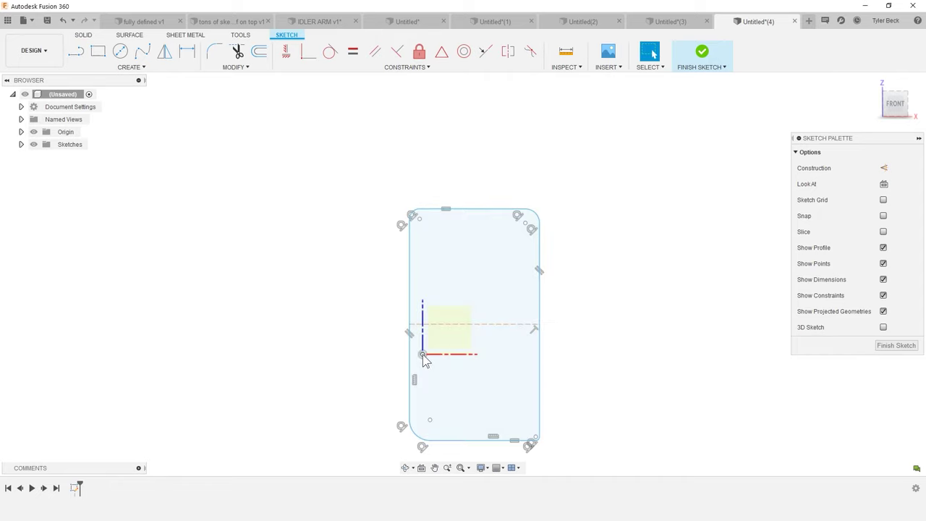
pyautogui.click(496, 327)
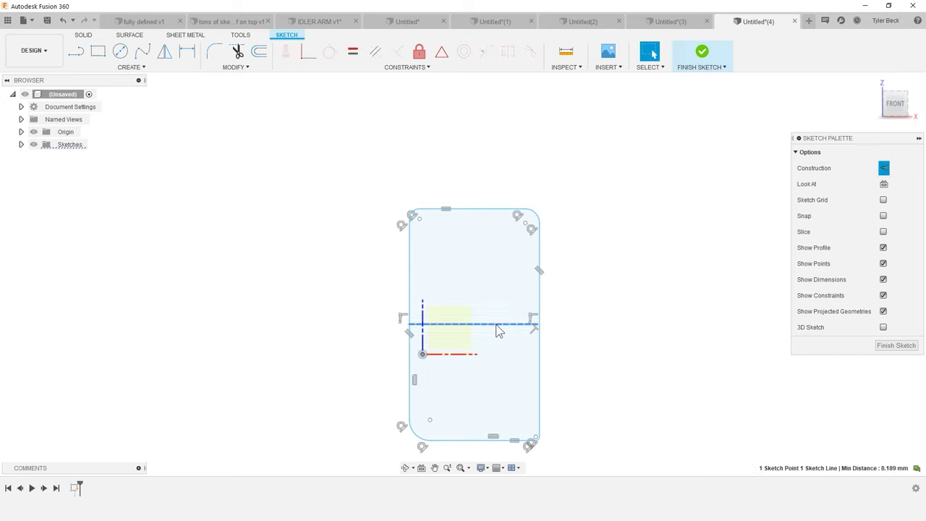
pyautogui.rightClick(654, 280)
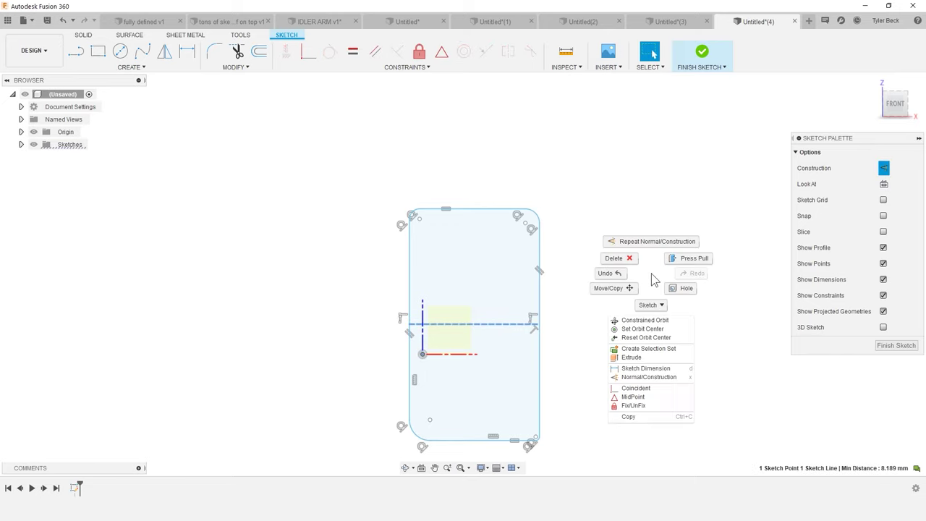
pyautogui.click(643, 397)
pyautogui.scroll(4, 579, 383)
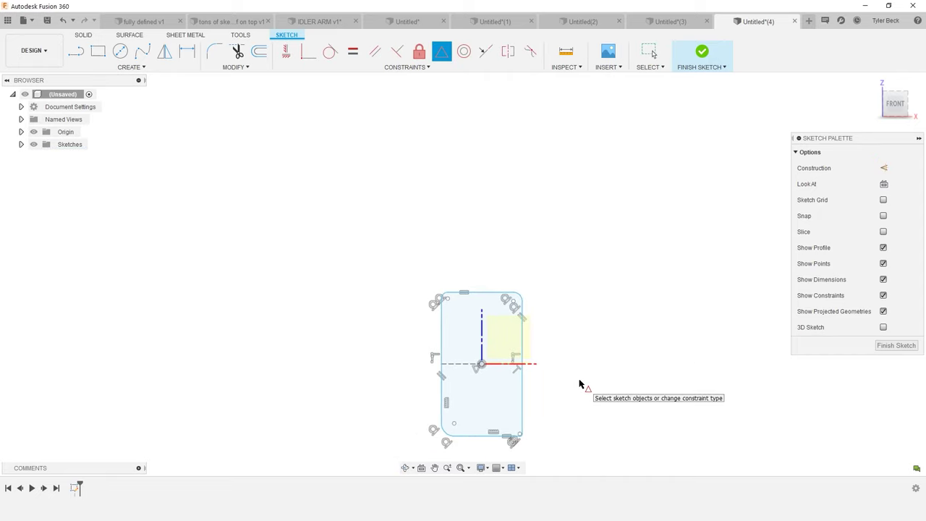
pyautogui.scroll(-3, 575, 397)
pyautogui.press('Escape')
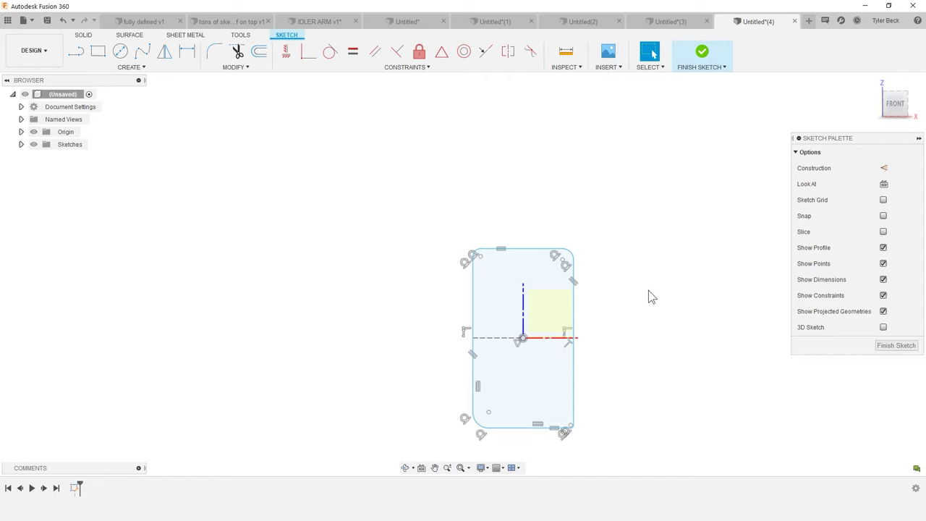
# Step: Dimension the right edge to a 60 mm height
pyautogui.press('d')
pyautogui.click(573, 325)
pyautogui.click(611, 317)
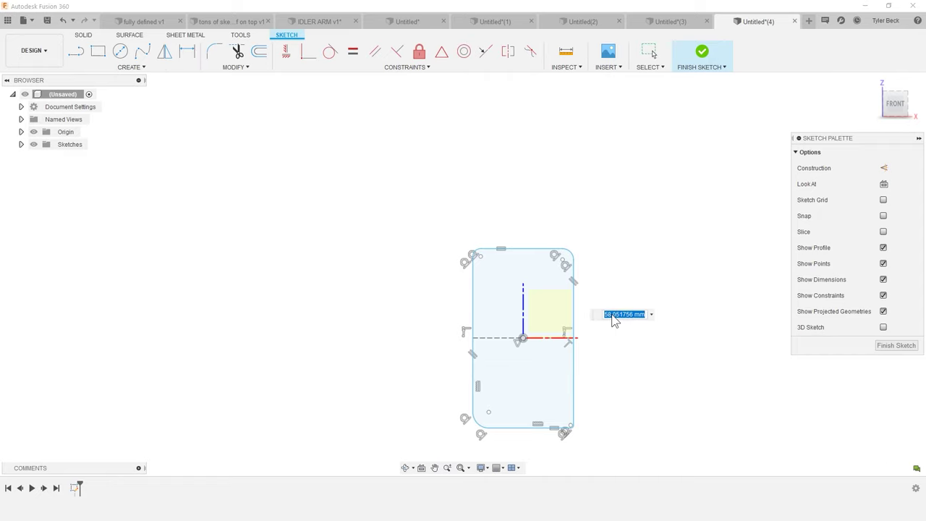
pyautogui.write('60')
pyautogui.press('Return')
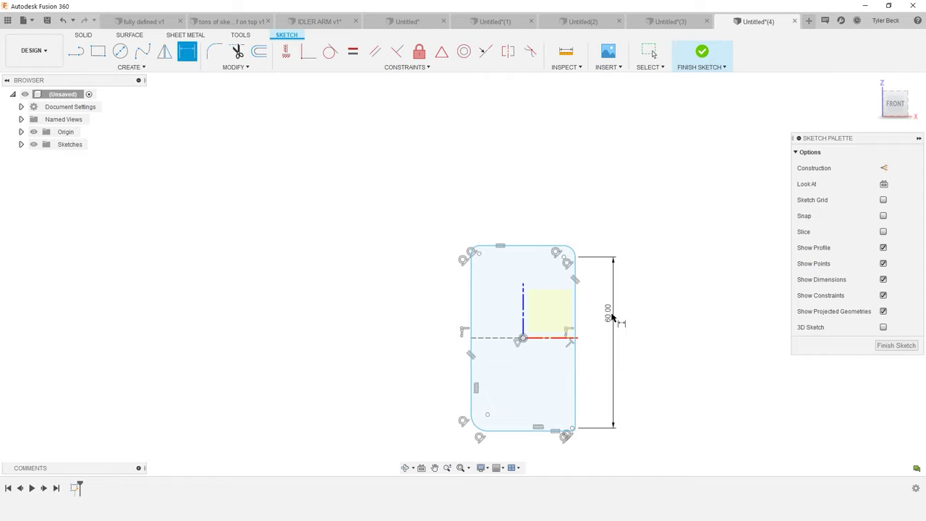
pyautogui.click(515, 247)
pyautogui.click(520, 204)
pyautogui.press('Escape')
# Step: Give the top-right corner arc an R3 radius dimension
pyautogui.press('d')
pyautogui.click(515, 246)
pyautogui.click(573, 253)
pyautogui.click(605, 231)
pyautogui.write('3')
pyautogui.press('Return')
pyautogui.press('Escape')
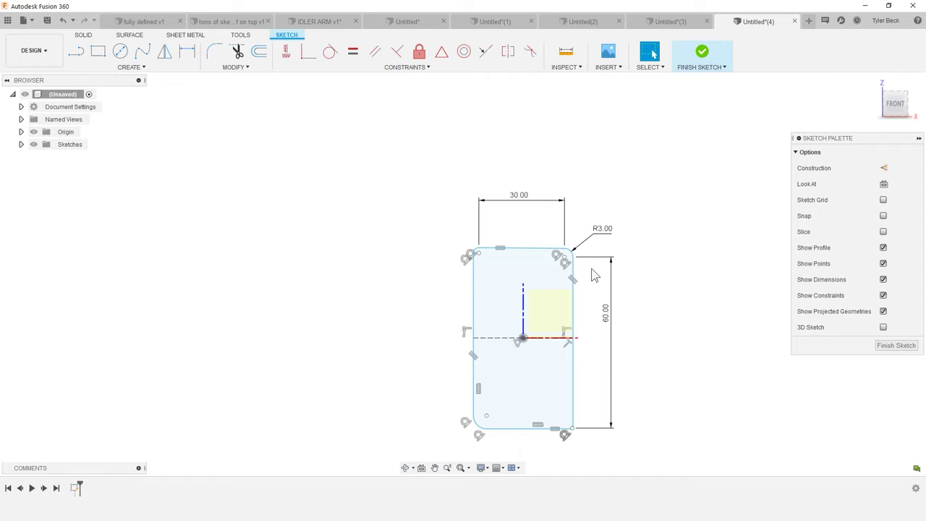
# Step: Drag the top-right corner to test it, then make the slanted top edge horizontal
pyautogui.moveTo(573, 257); pyautogui.dragTo(606, 288)
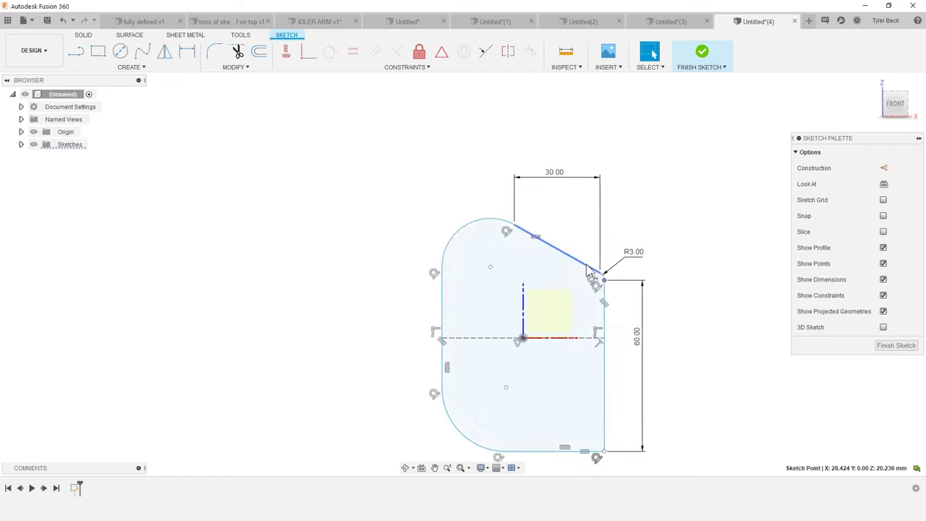
pyautogui.click(574, 261)
pyautogui.click(292, 56)
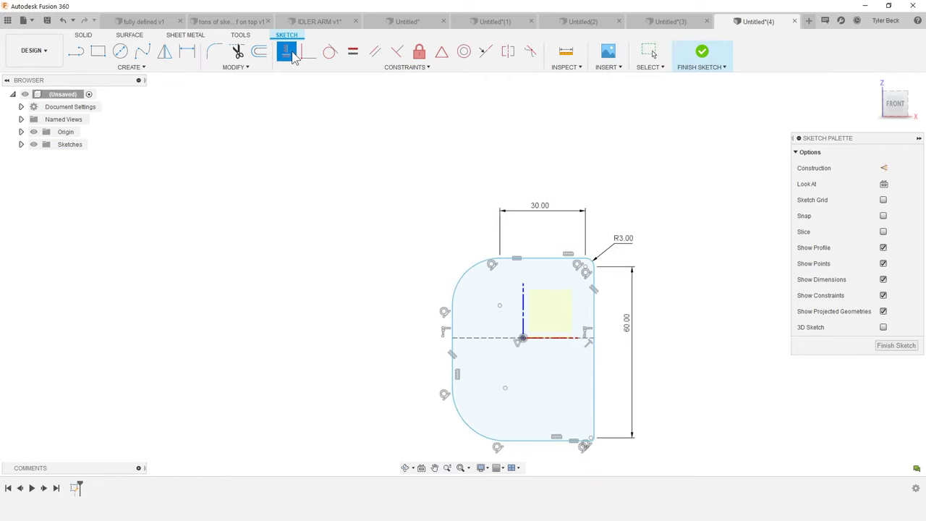
# Step: Make the large top-left arc and other corners equal to the R3 corner arc
pyautogui.press('Escape')
pyautogui.click(469, 271)
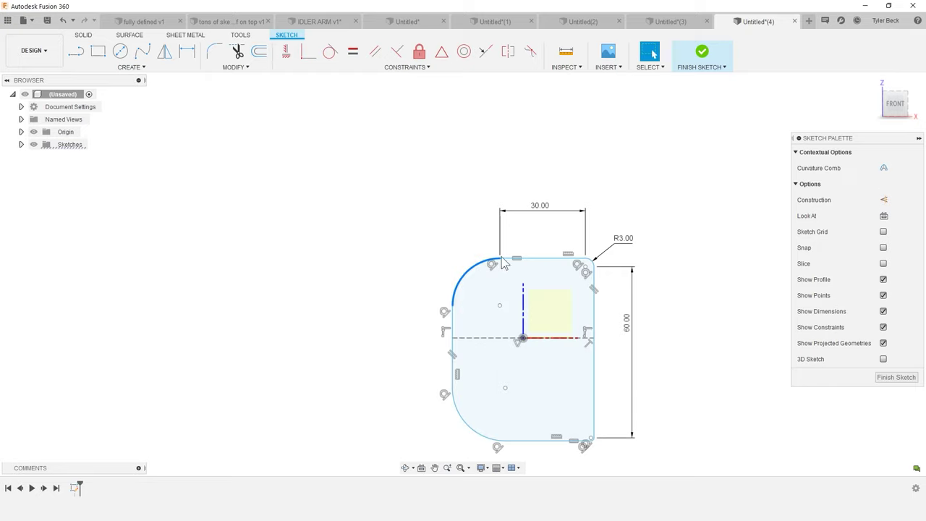
pyautogui.keyDown('shift'); pyautogui.click(591, 263); pyautogui.keyUp('shift')
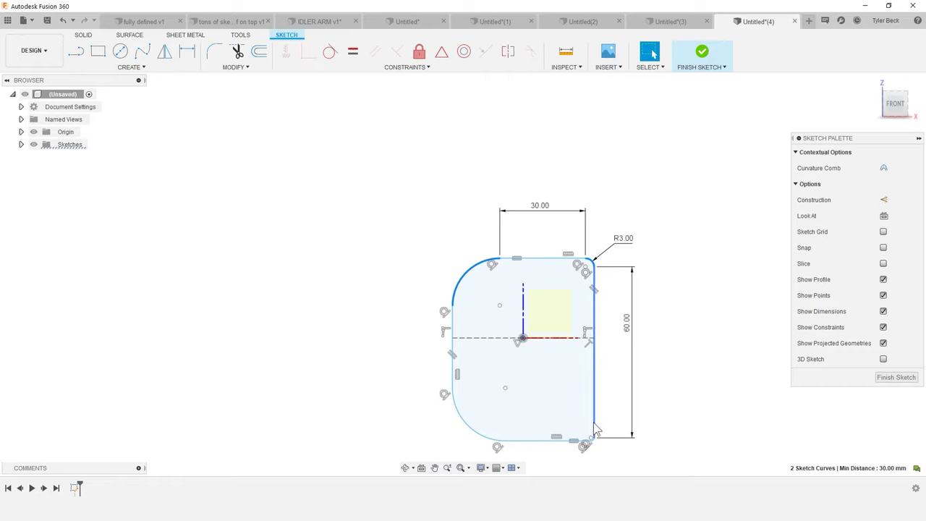
pyautogui.scroll(4, 594, 447)
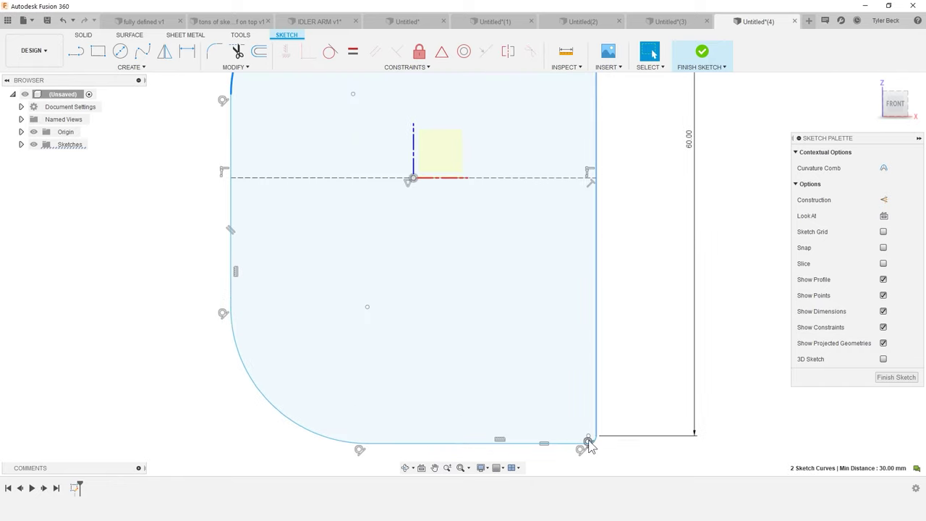
pyautogui.scroll(3, 596, 447)
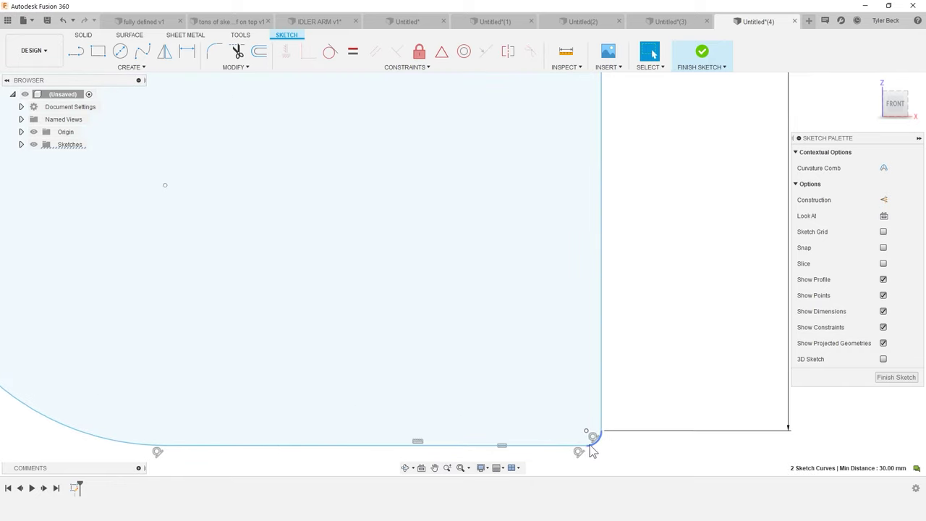
pyautogui.keyDown('shift'); pyautogui.click(589, 444); pyautogui.keyUp('shift')
pyautogui.keyDown('shift'); pyautogui.click(589, 444); pyautogui.keyUp('shift')
pyautogui.scroll(-5, 574, 442)
pyautogui.scroll(-2, 320, 382)
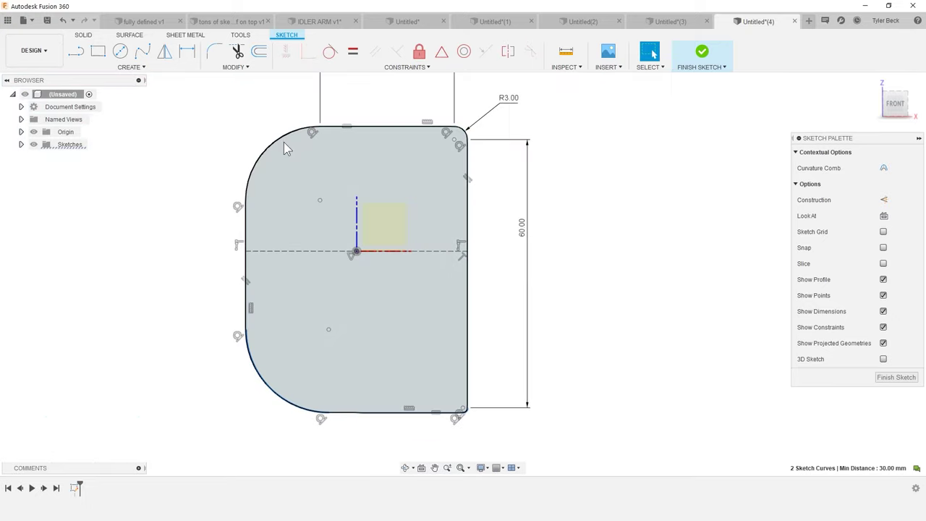
pyautogui.keyDown('shift'); pyautogui.click(444, 129); pyautogui.keyUp('shift')
pyautogui.press('=')
pyautogui.scroll(-2, 444, 128)
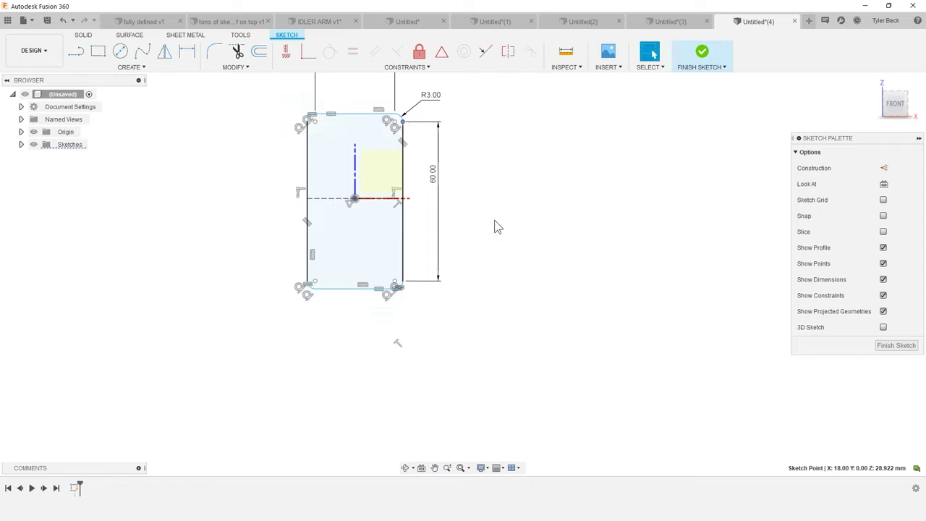
pyautogui.scroll(3, 434, 361)
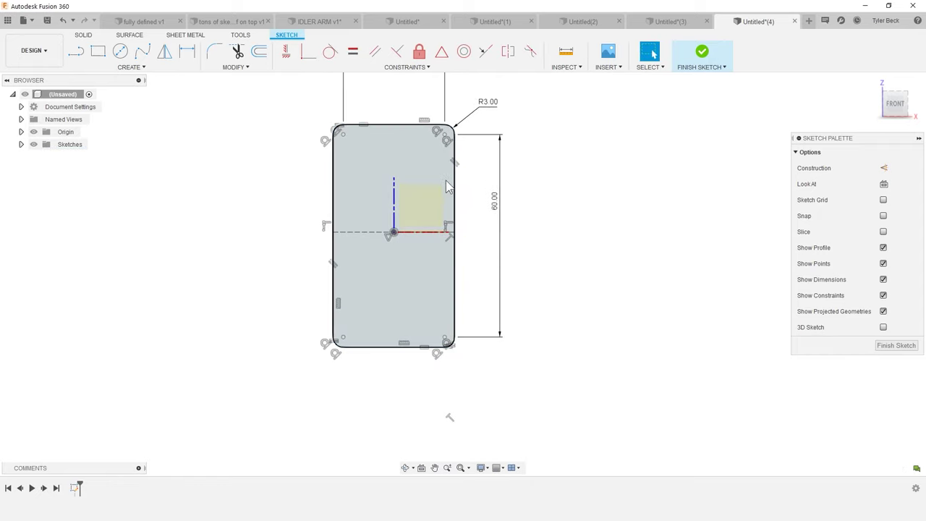
# Step: Dimension the top edge 25 mm above the sketch origin
pyautogui.moveTo(458, 141)
pyautogui.mouseDown()
pyautogui.moveTo(447, 233)
pyautogui.moveTo(453, 98)
pyautogui.moveTo(455, 149)
pyautogui.mouseUp()
pyautogui.press('d')
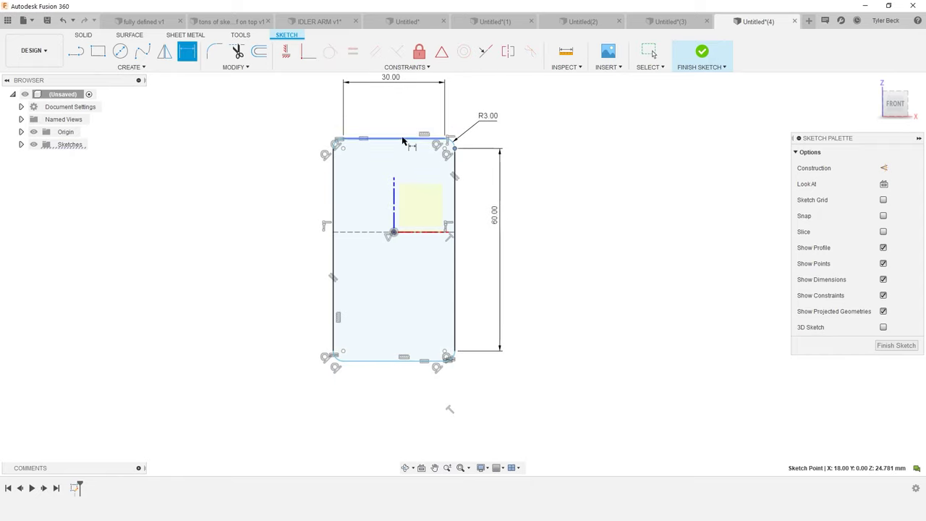
pyautogui.click(423, 139)
pyautogui.click(394, 233)
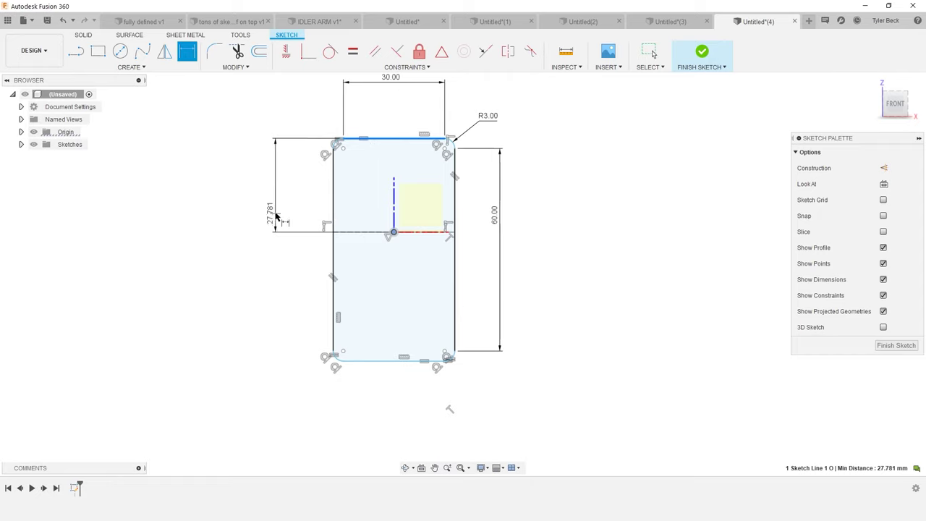
pyautogui.click(277, 215)
pyautogui.write('25')
pyautogui.press('Return')
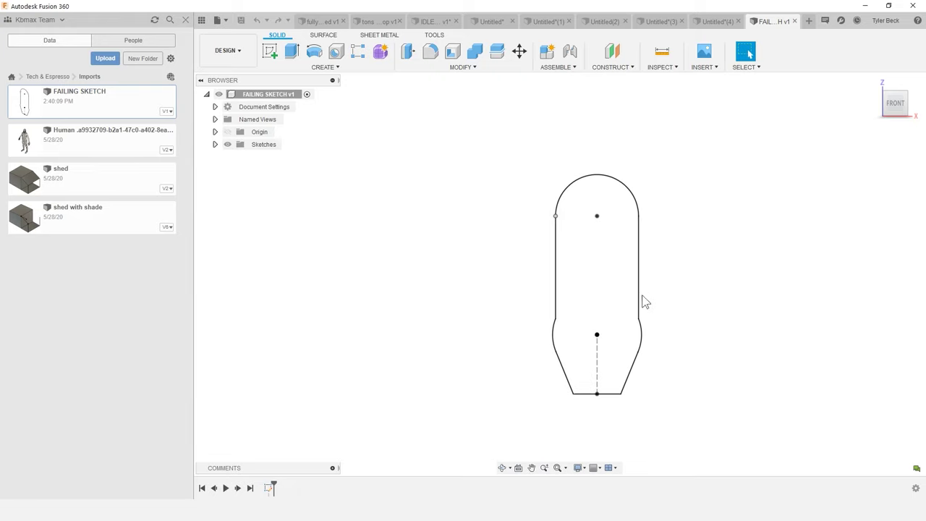
# Step: Cancel the started extrusion and edit the FAILING SKETCH sketch from the timeline
pyautogui.press('e')
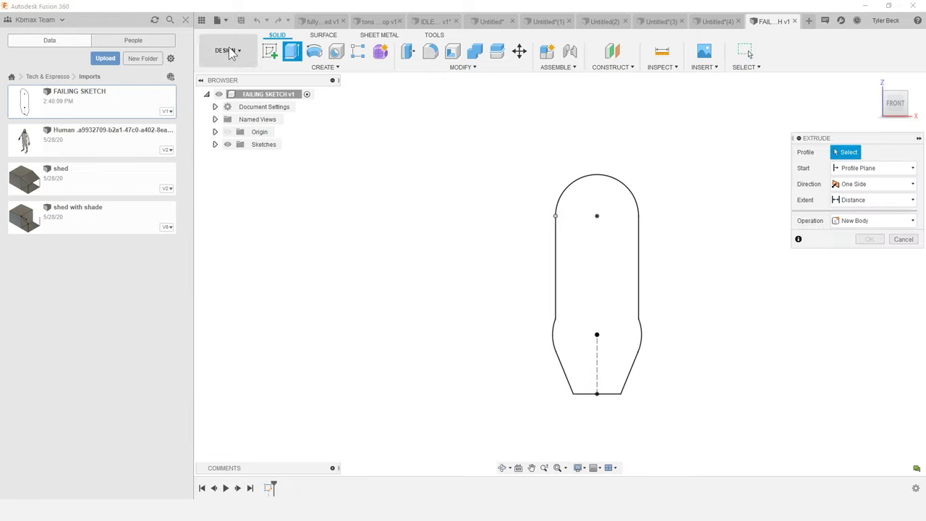
pyautogui.click(185, 19)
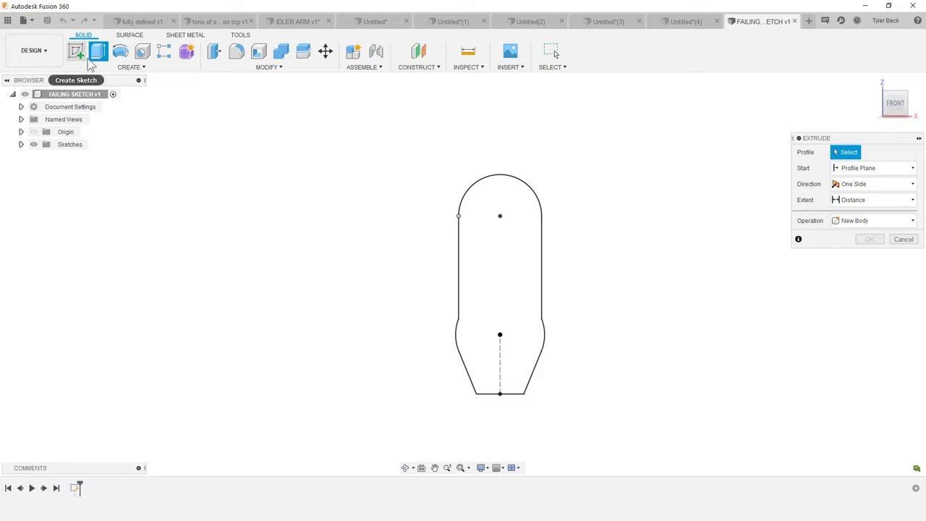
pyautogui.click(905, 239)
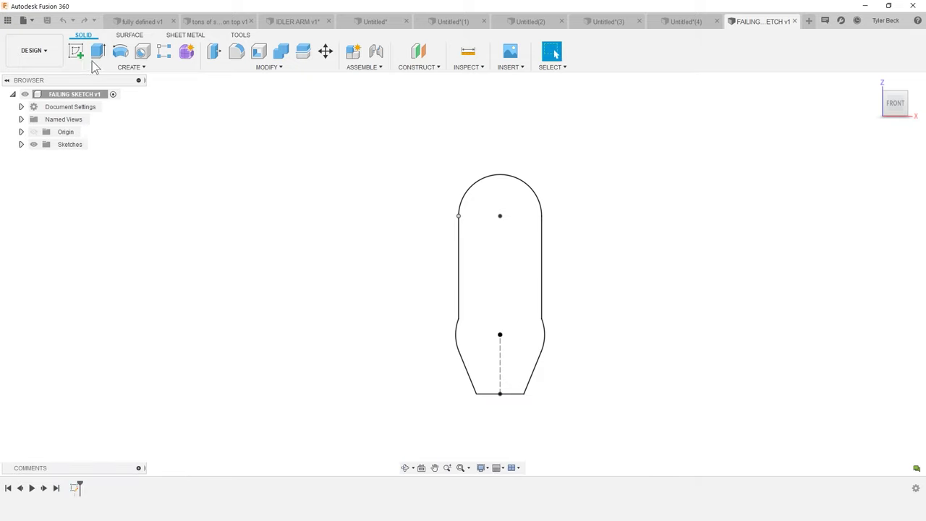
pyautogui.rightClick(78, 487)
pyautogui.click(83, 387)
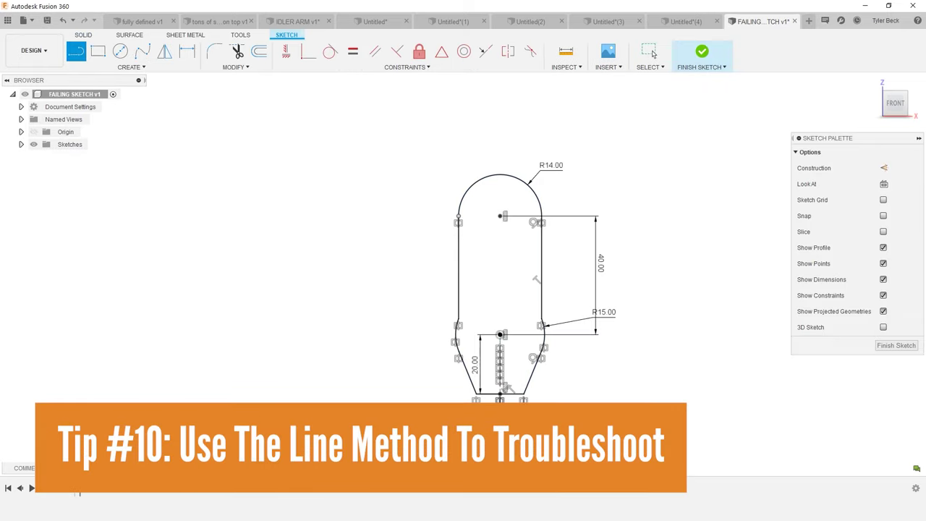
# Step: Draw a diagonal line across the lower profile and check the profile it splits off
pyautogui.click(351, 264)
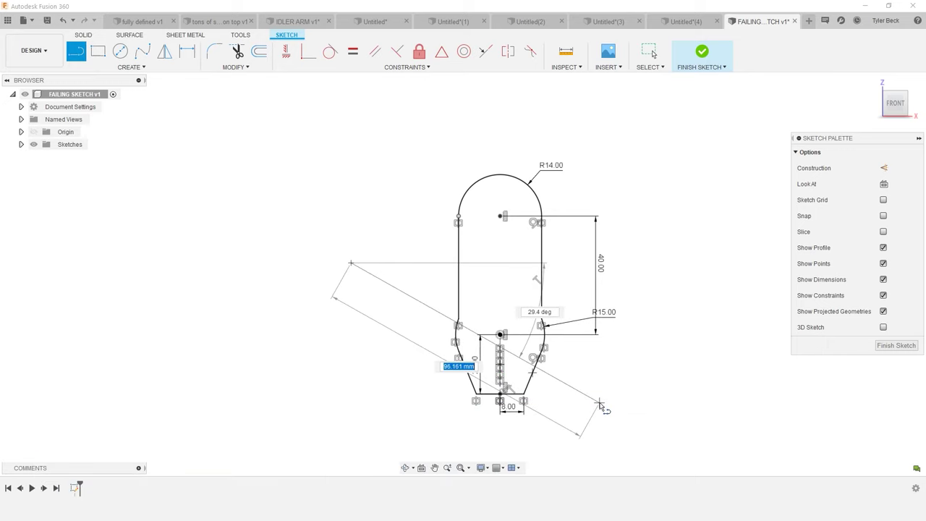
pyautogui.click(599, 404)
pyautogui.scroll(4, 550, 387)
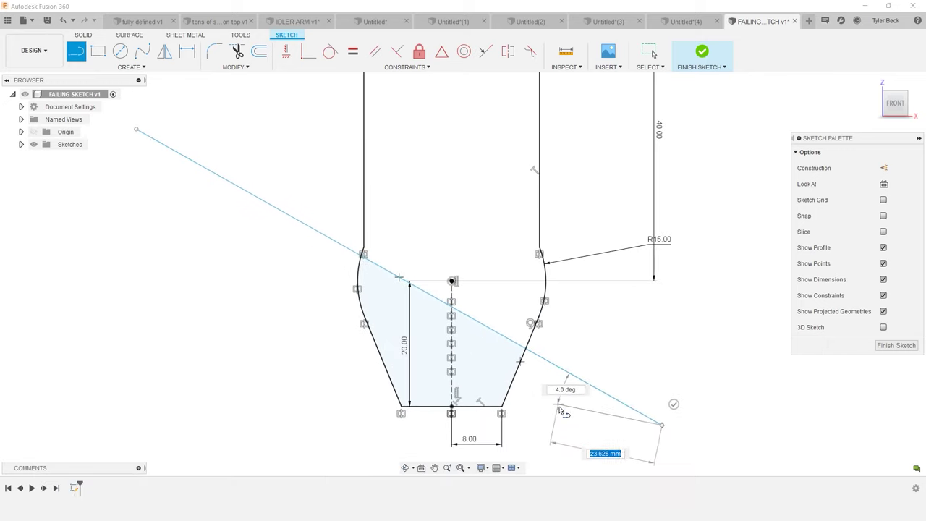
pyautogui.press('Escape')
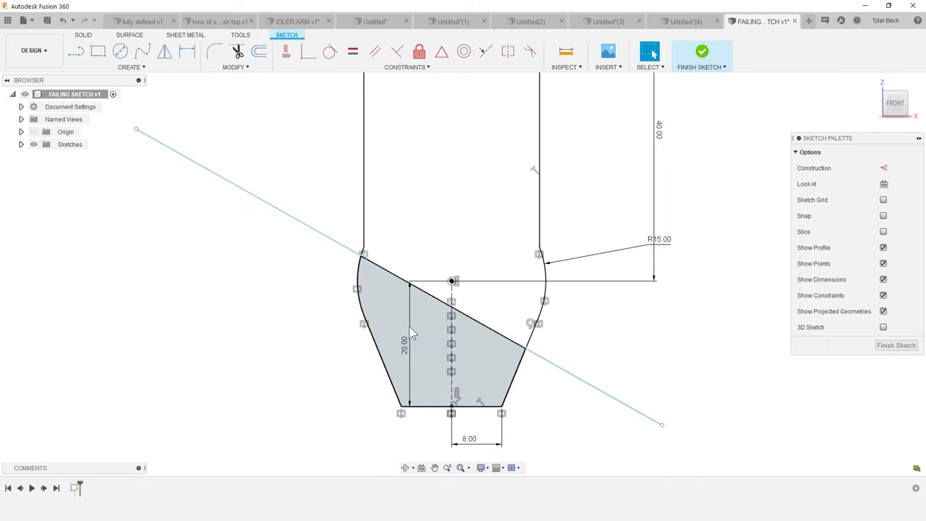
pyautogui.click(438, 364)
pyautogui.click(170, 183)
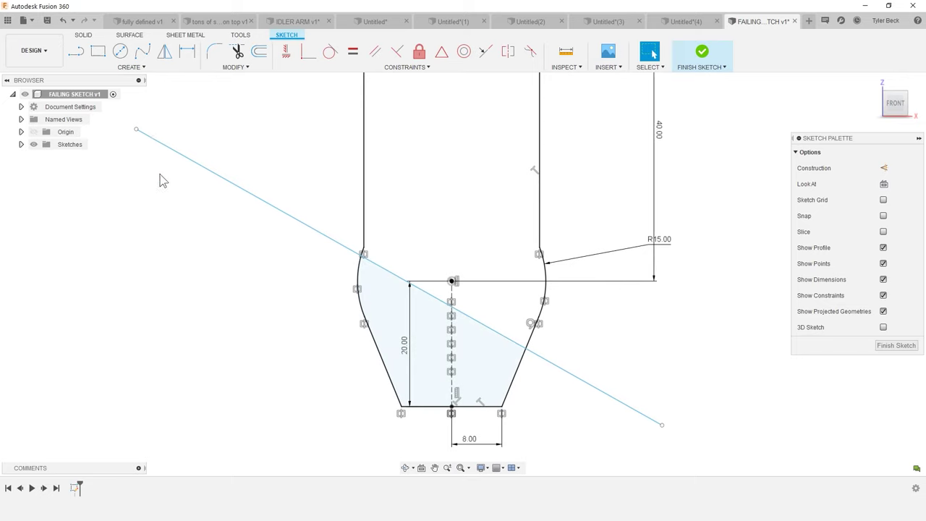
# Step: Draw another line from beside the sketch over the upper shape
pyautogui.scroll(-2, 169, 183)
pyautogui.press('l')
pyautogui.click(460, 148)
pyautogui.scroll(-2, 441, 184)
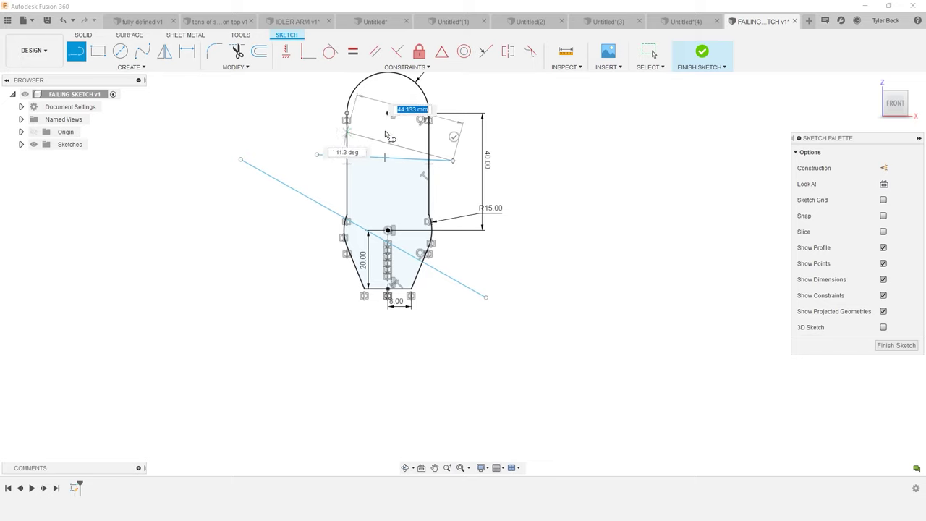
pyautogui.click(316, 153)
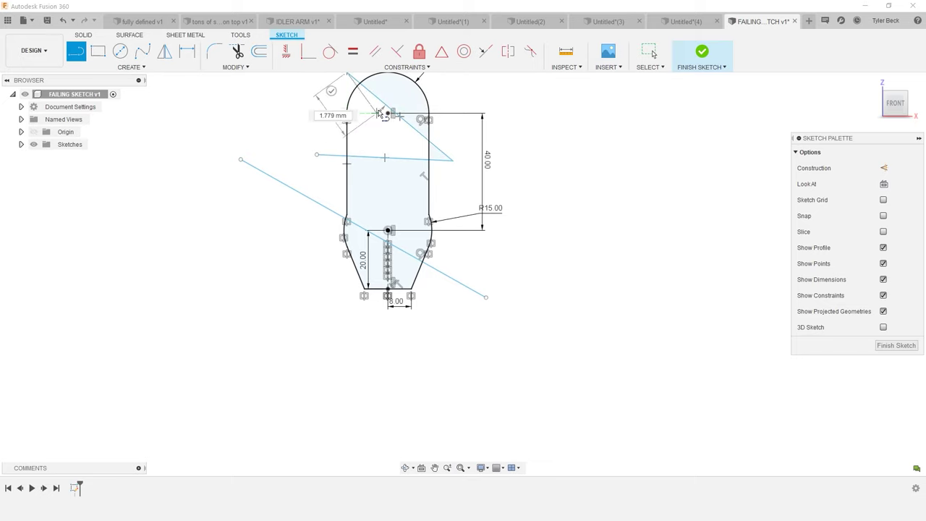
pyautogui.scroll(3, 387, 128)
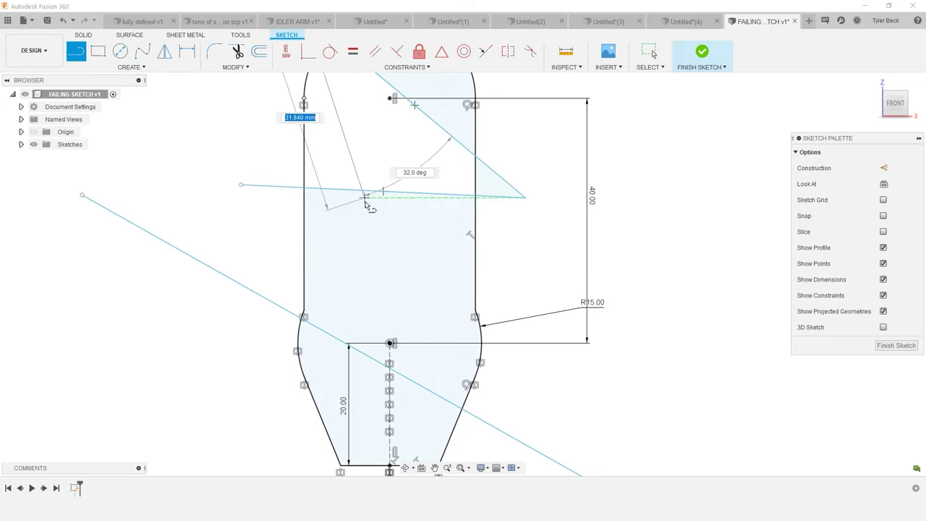
pyautogui.press('Escape')
# Step: Reposition the short line's endpoints and reconnect the arc to the side line, closing the profile
pyautogui.scroll(-3, 473, 444)
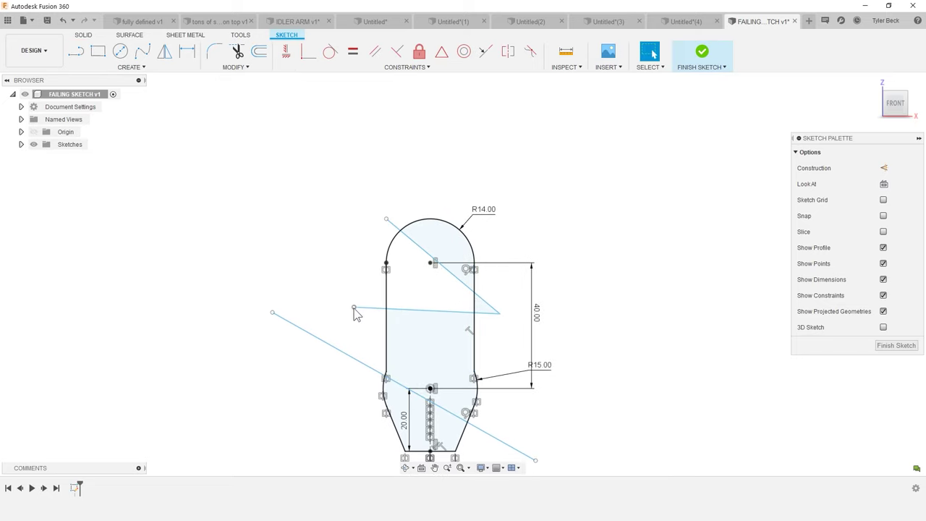
pyautogui.moveTo(354, 307); pyautogui.dragTo(358, 276)
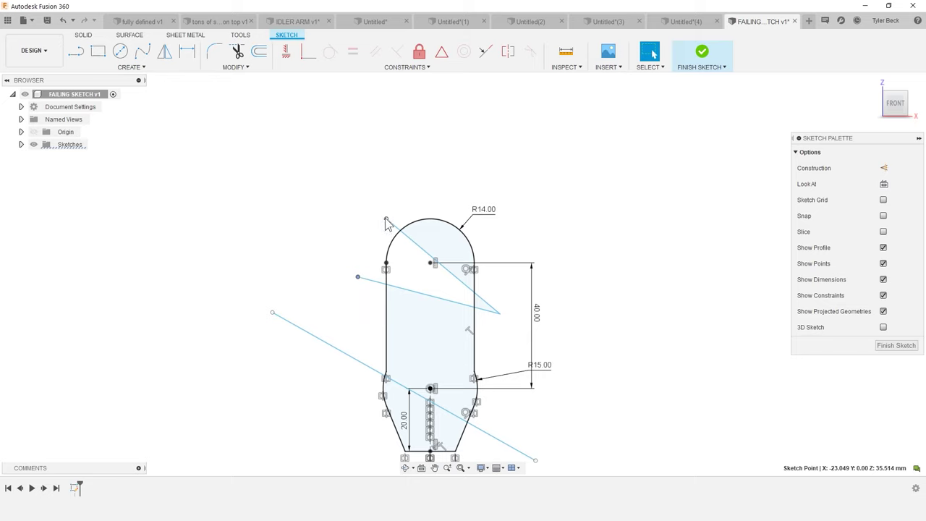
pyautogui.moveTo(386, 220); pyautogui.dragTo(368, 241)
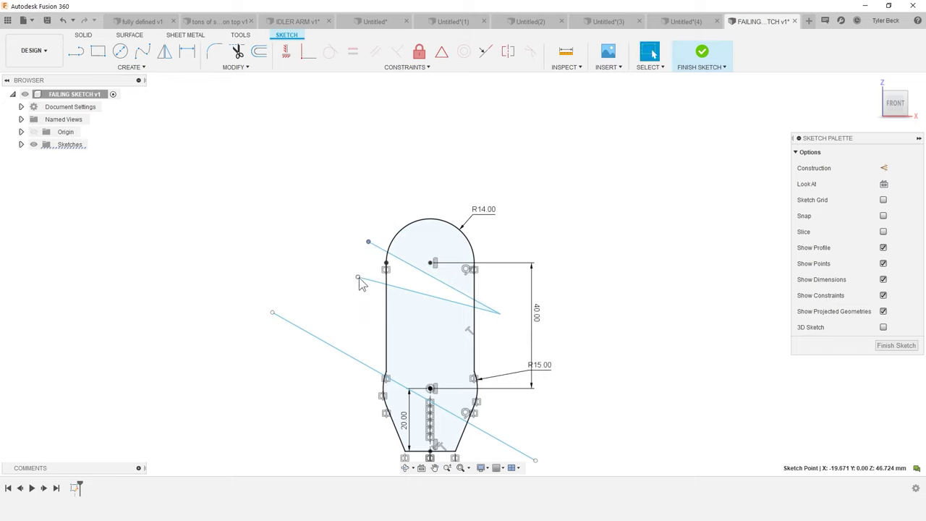
pyautogui.scroll(7, 391, 267)
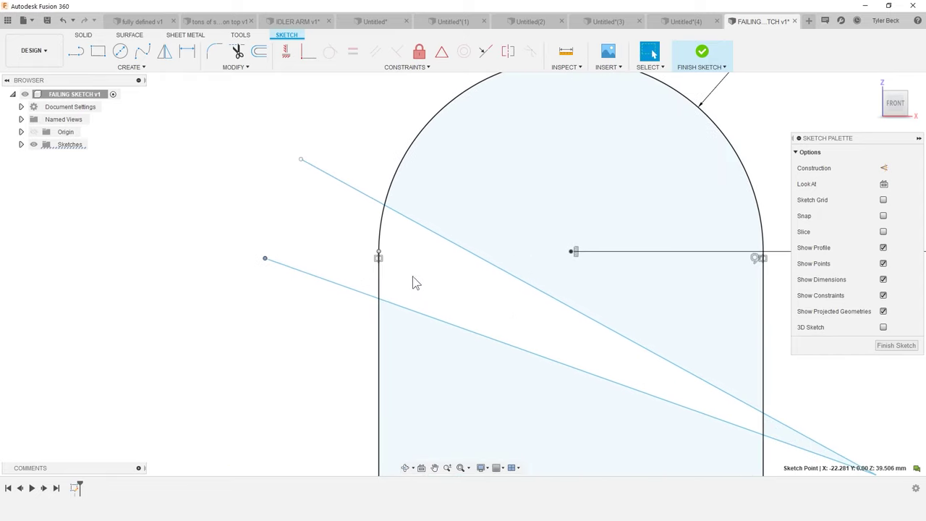
pyautogui.scroll(5, 377, 253)
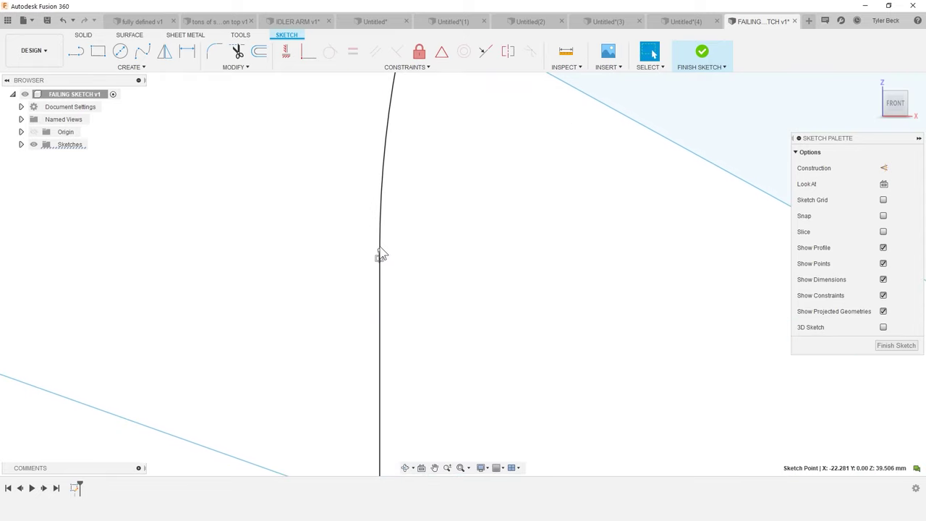
pyautogui.moveTo(381, 255)
pyautogui.mouseDown()
pyautogui.moveTo(378, 244)
pyautogui.moveTo(381, 256)
pyautogui.mouseUp()
pyautogui.scroll(-2, 434, 297)
pyautogui.scroll(-8, 463, 319)
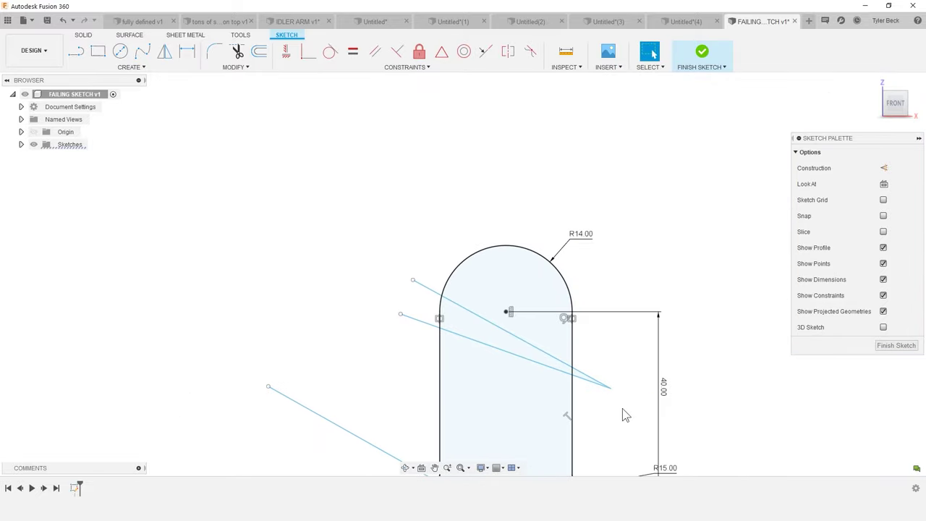
# Step: Delete the two right-hand cyan stray lines and the lower-left stray line
pyautogui.moveTo(602, 368); pyautogui.dragTo(589, 400)
pyautogui.press('Delete')
pyautogui.click(343, 434)
pyautogui.press('Delete')
pyautogui.scroll(-3, 362, 416)
pyautogui.scroll(3, 412, 434)
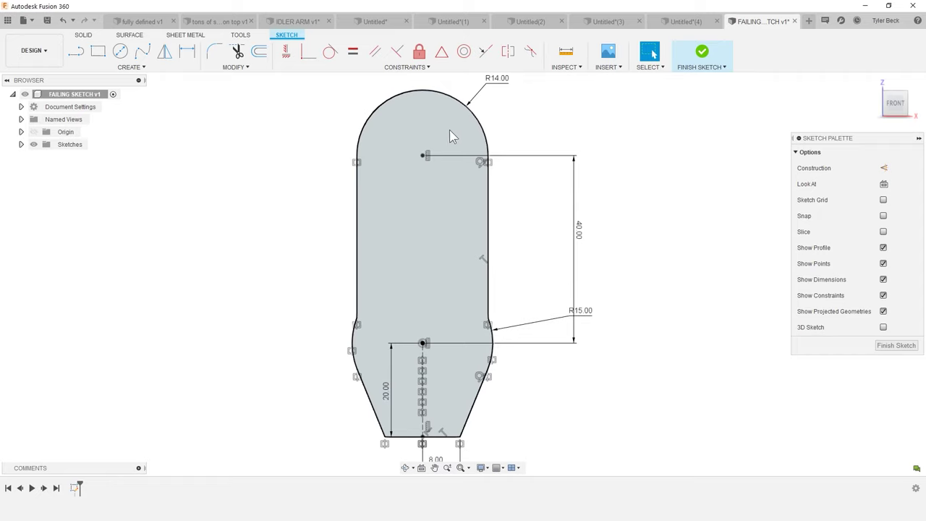
pyautogui.scroll(-2, 554, 403)
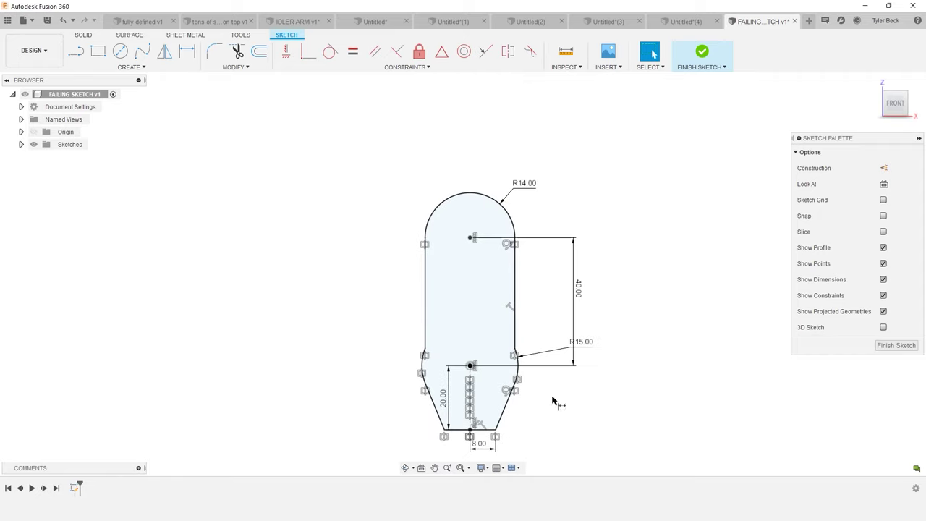
pyautogui.press('d')
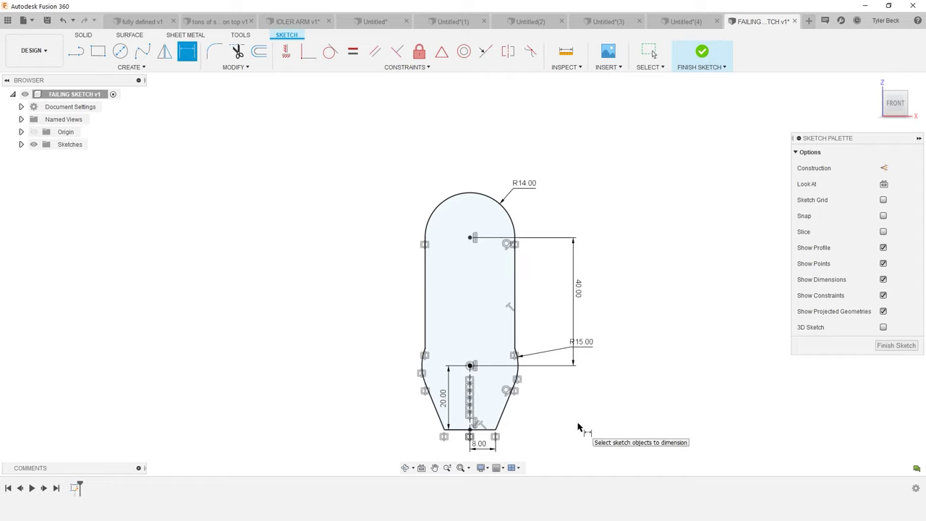
pyautogui.click(440, 204)
pyautogui.click(411, 171)
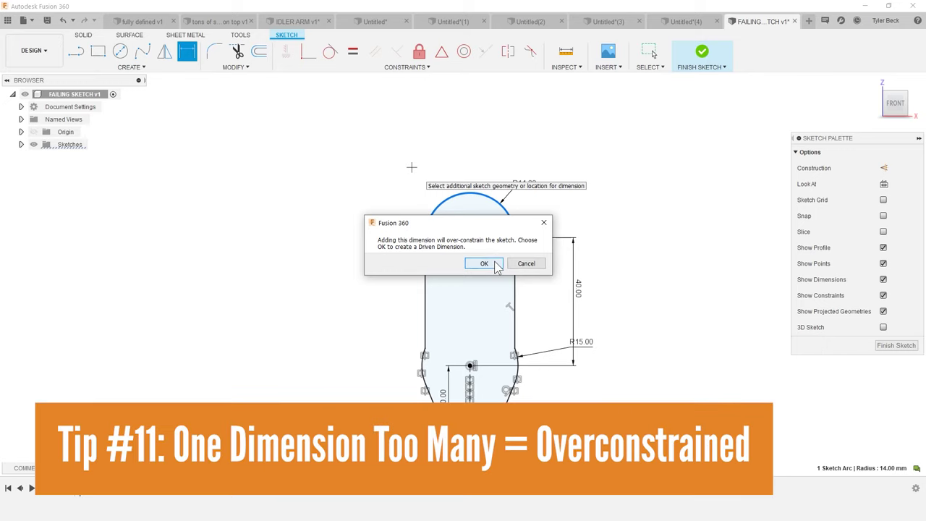
pyautogui.click(496, 265)
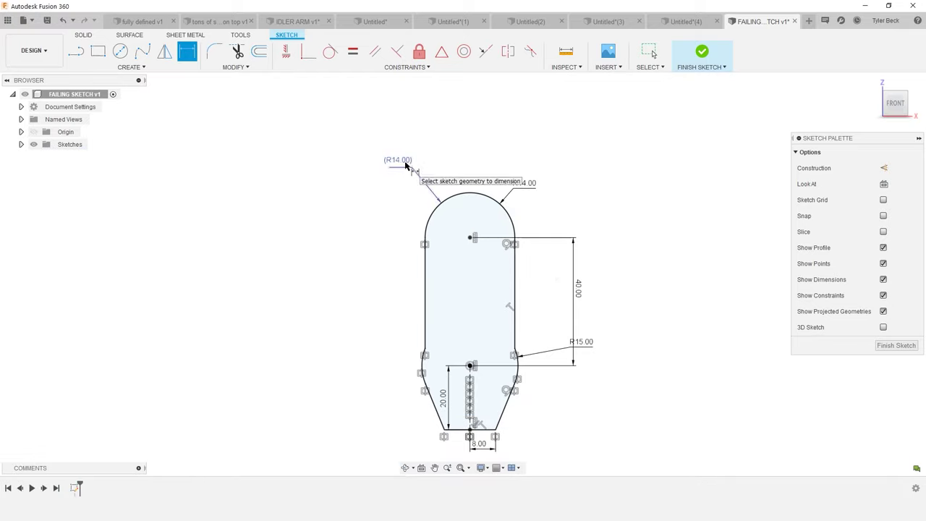
pyautogui.click(406, 168)
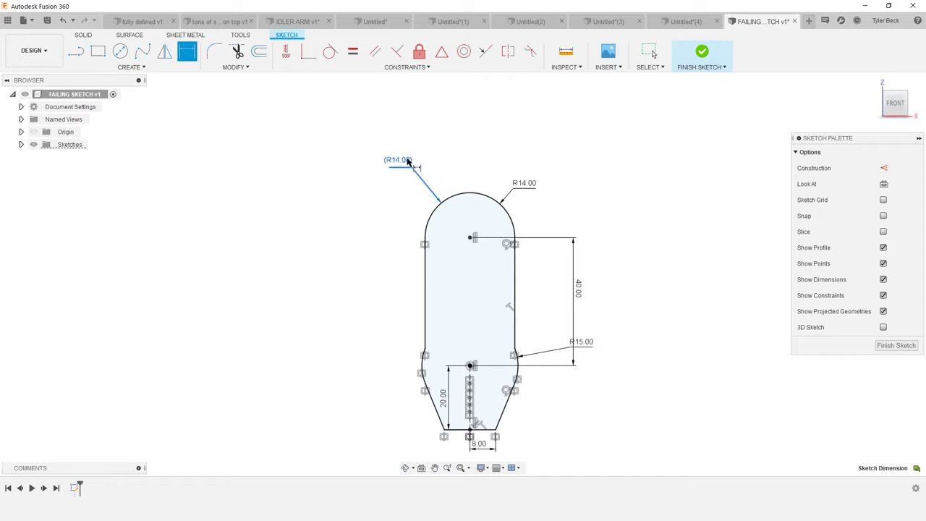
pyautogui.click(409, 162)
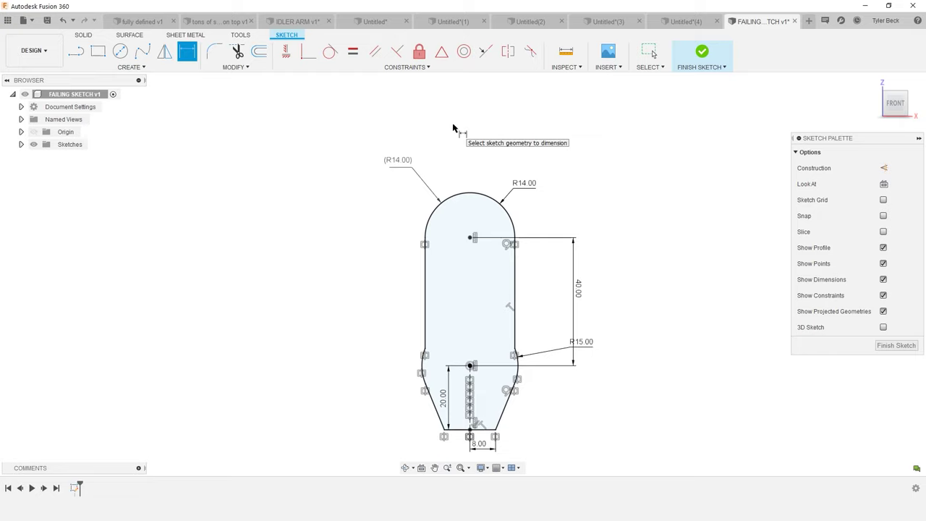
pyautogui.click(410, 162)
pyautogui.press('Delete')
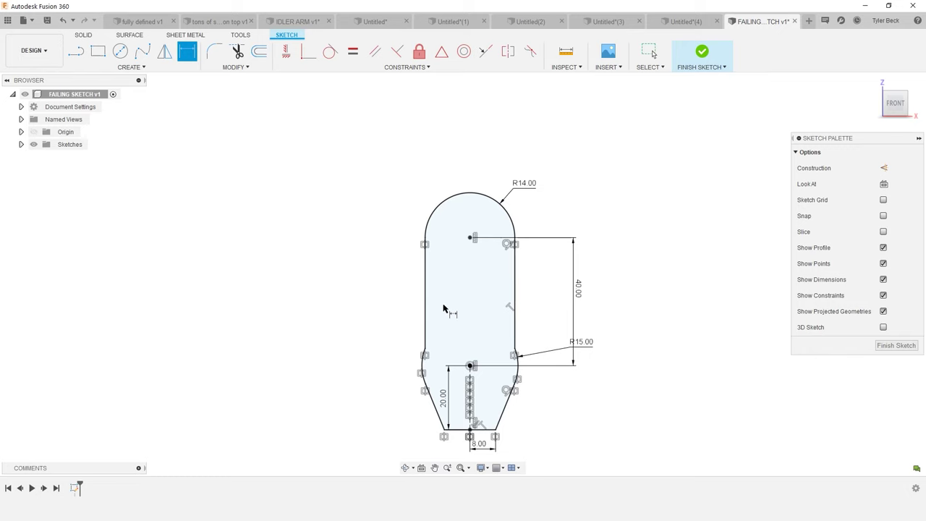
# Step: Dimension the left vertical line and accept it as a driven (34.615) reference dimension
pyautogui.click(426, 307)
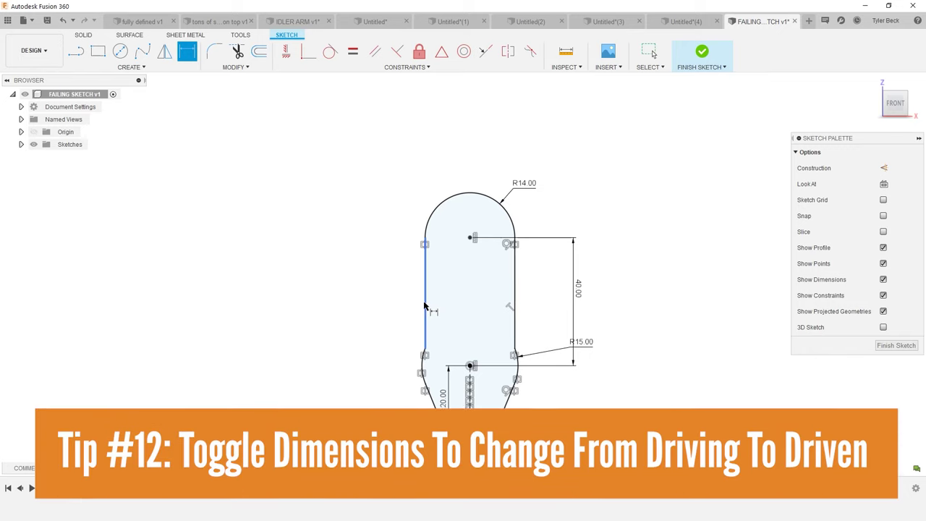
pyautogui.click(362, 296)
pyautogui.click(497, 263)
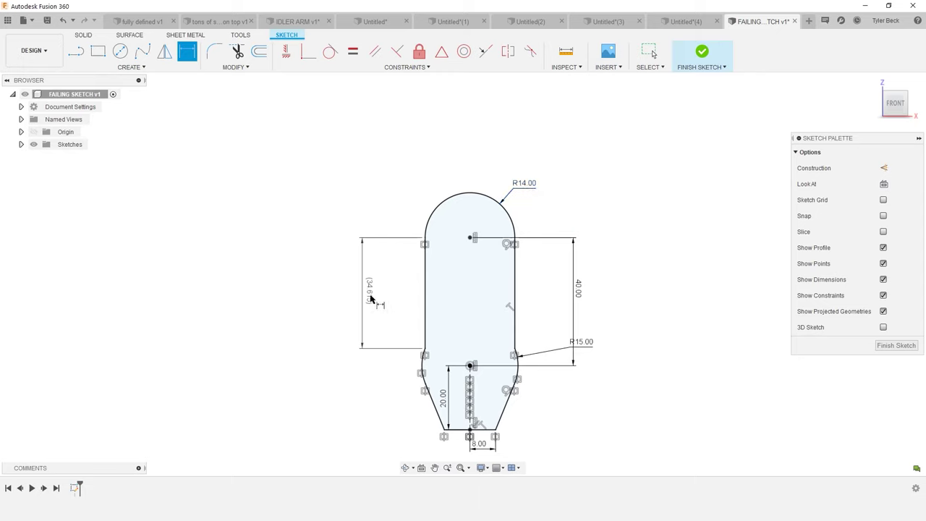
# Step: Delete the 40.00 dimension from the sketch
pyautogui.rightClick(577, 296)
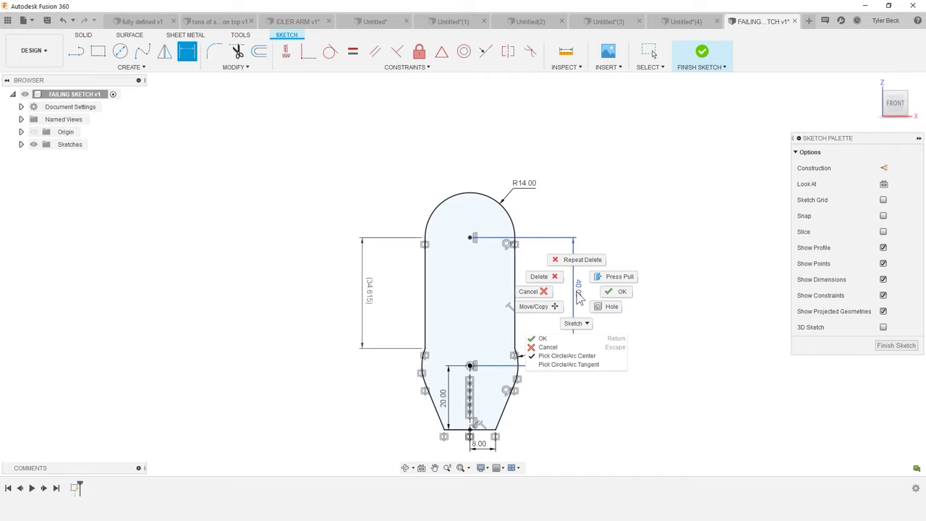
pyautogui.press('d')
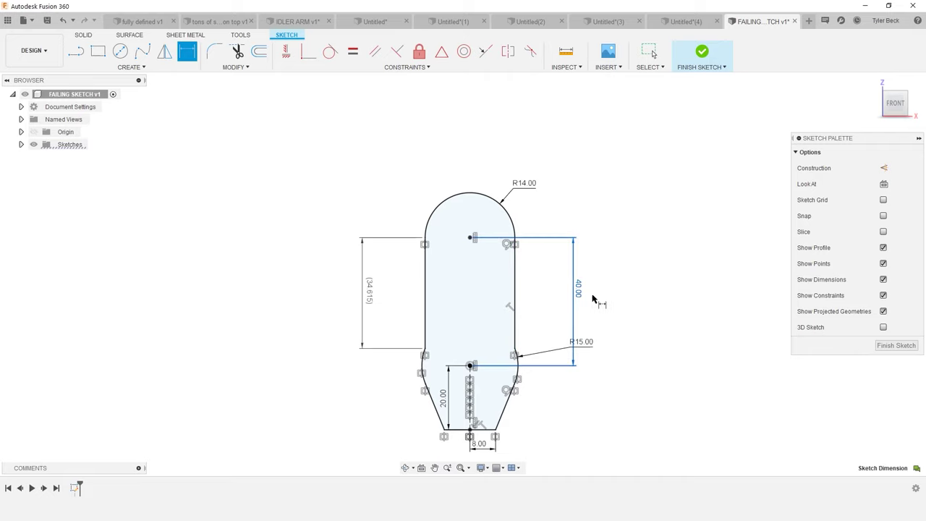
pyautogui.press('Delete')
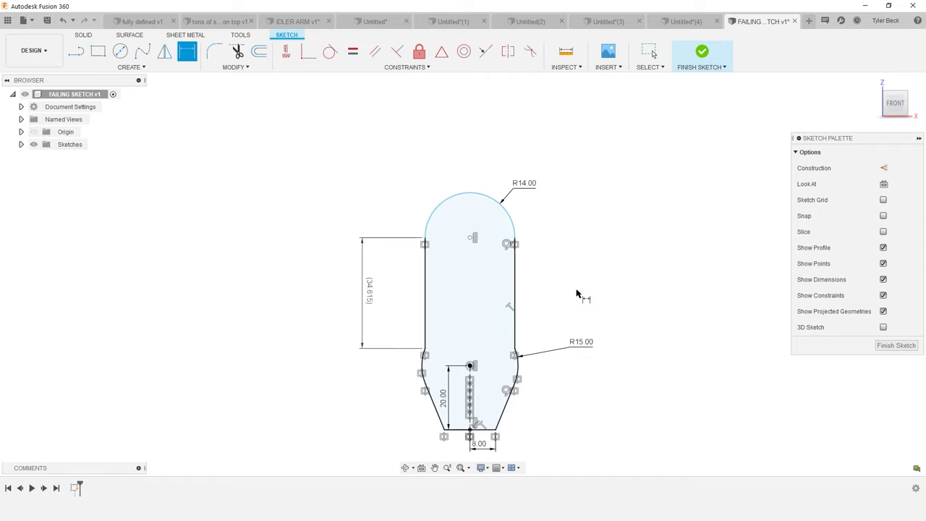
# Step: Lengthen the sides from the left line's top, then toggle the (34.615) dimension to driving
pyautogui.rightClick(369, 293)
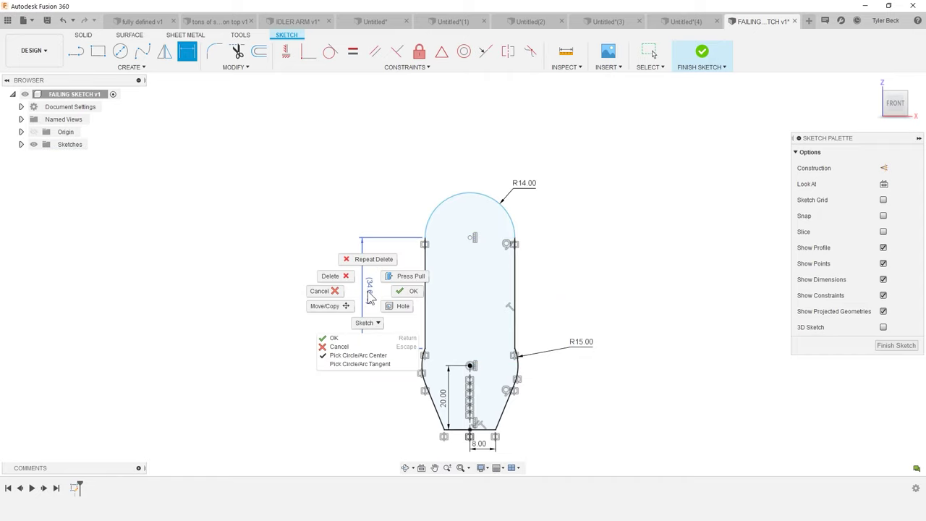
pyautogui.moveTo(425, 243)
pyautogui.mouseDown()
pyautogui.moveTo(426, 185)
pyautogui.moveTo(426, 256)
pyautogui.mouseUp()
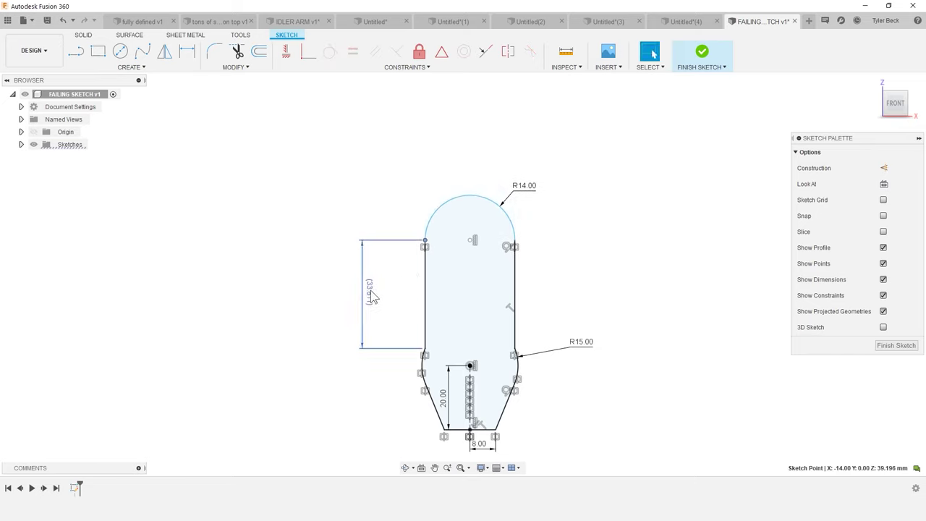
pyautogui.rightClick(371, 296)
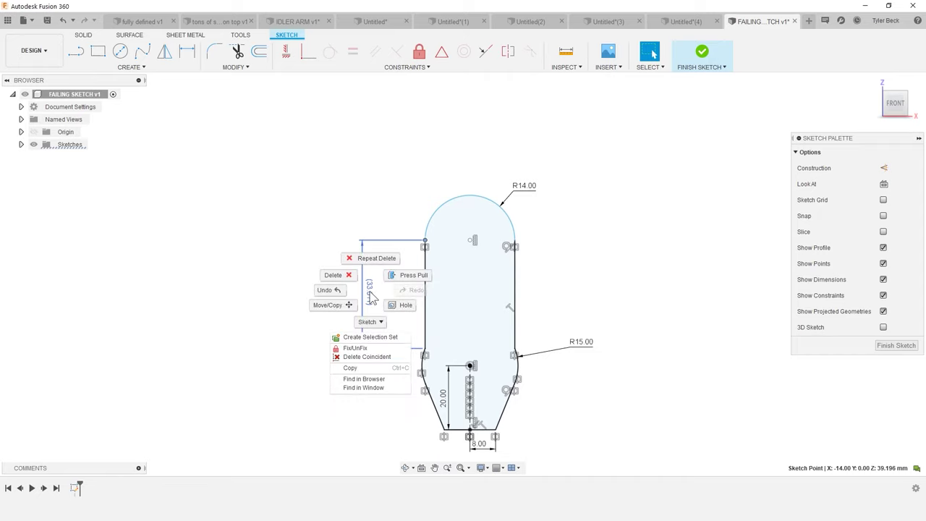
pyautogui.press('Escape')
pyautogui.rightClick(372, 305)
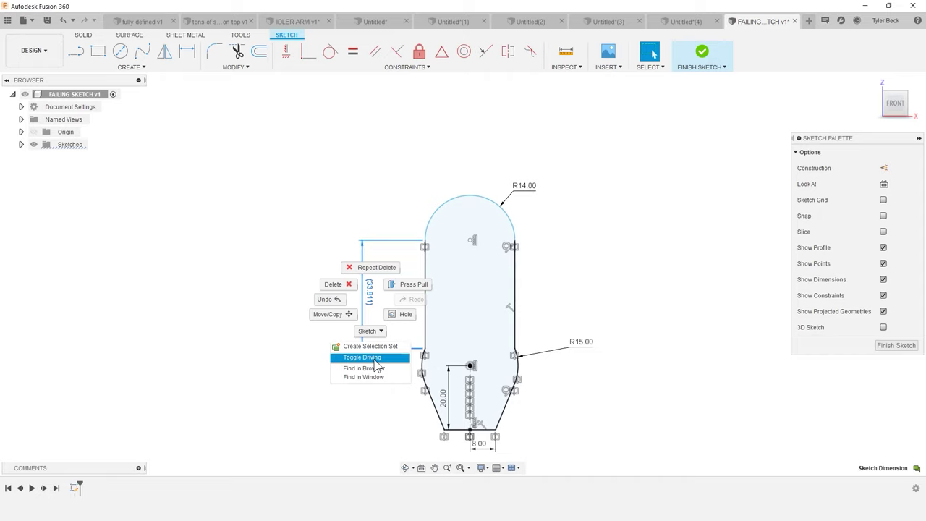
pyautogui.click(375, 358)
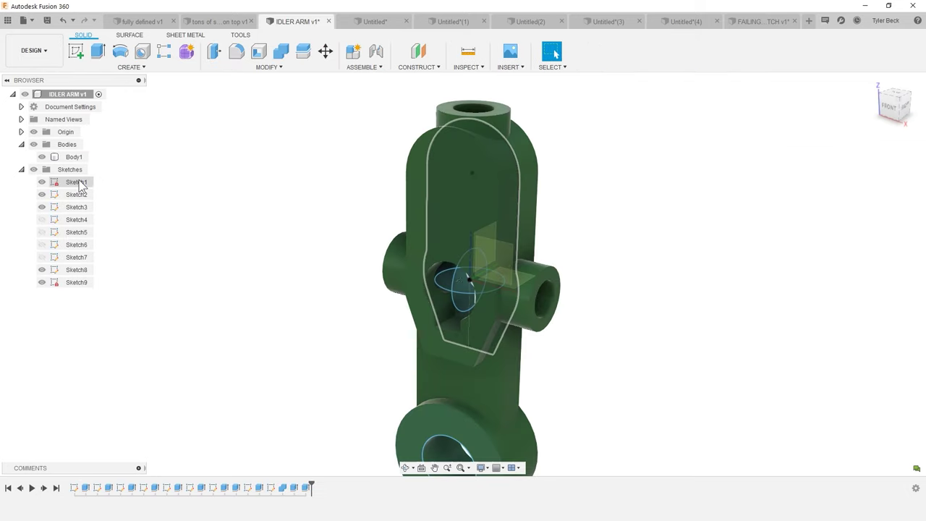
# Step: In the IDLER ARM design, rename Sketch1 to BASE PROFILE
pyautogui.click(77, 183)
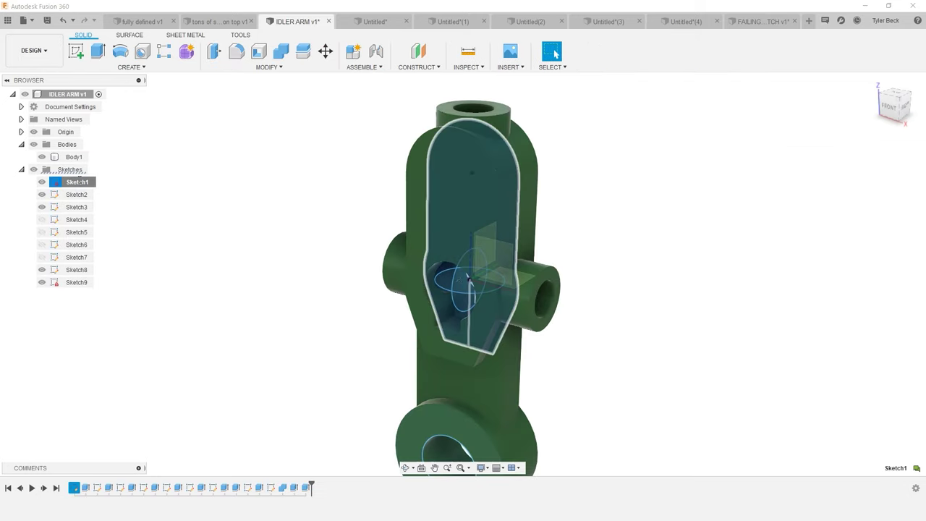
pyautogui.doubleClick(78, 181)
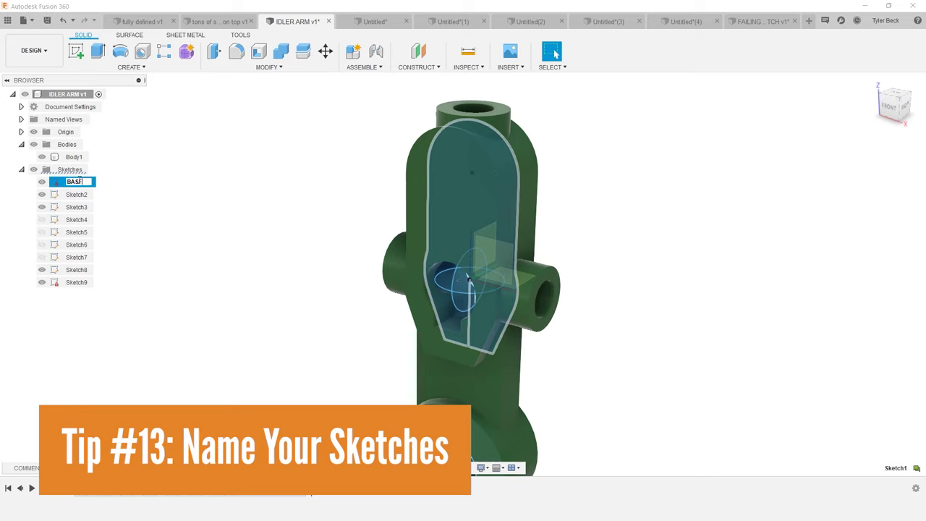
pyautogui.write('ROFILE')
pyautogui.press('Return')
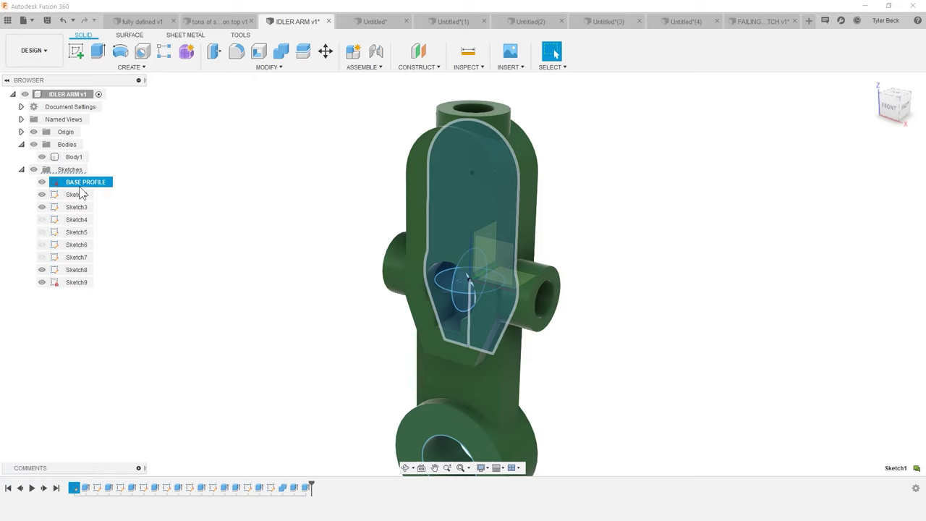
# Step: Rename the second sketch to VERTICAL CYLINDER
pyautogui.click(78, 194)
pyautogui.click(64, 207)
pyautogui.click(68, 195)
pyautogui.click(69, 196)
pyautogui.write('VERTICAL CYLINDER')
pyautogui.press('Return')
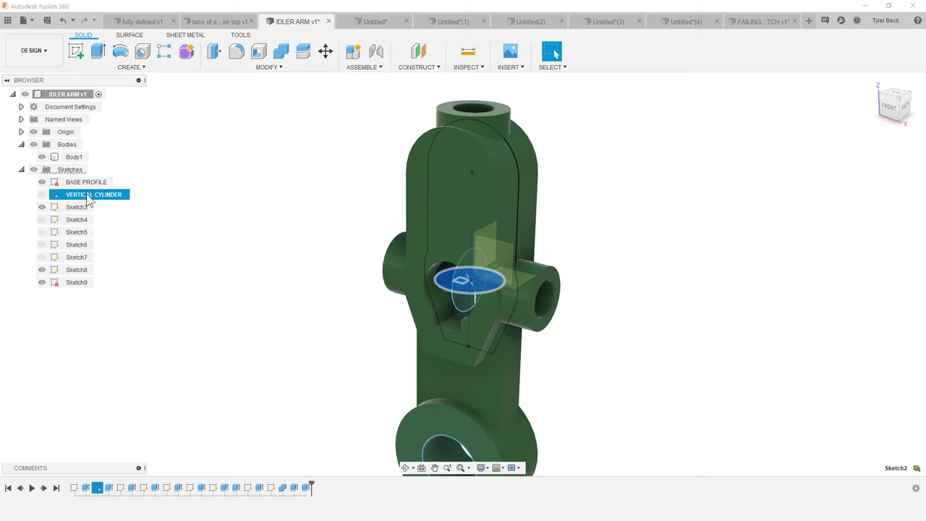
pyautogui.click(172, 208)
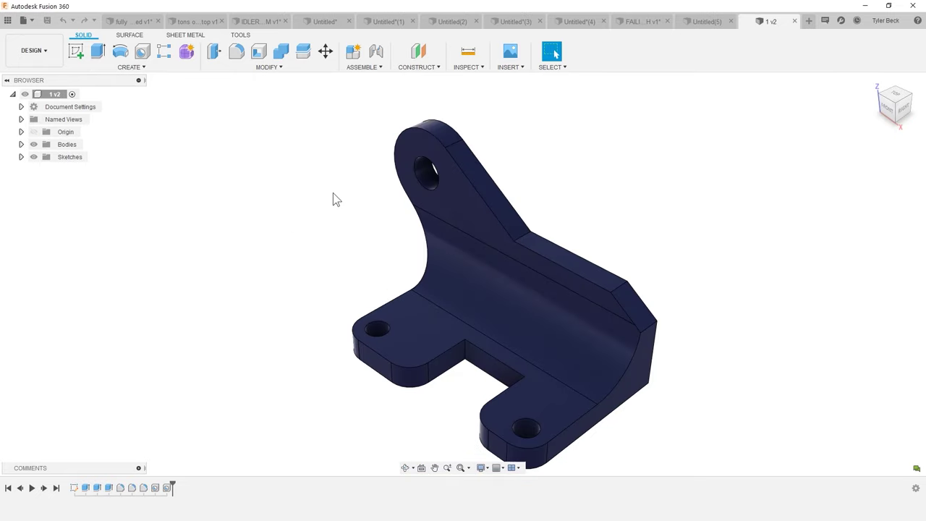
# Step: Roll the 1 v2 timeline back to Sketch1 and open it for editing
pyautogui.keyDown('shift'); pyautogui.moveTo(358, 269); pyautogui.dragTo(479, 250, button='middle'); pyautogui.keyUp('shift')
pyautogui.keyDown('shift'); pyautogui.moveTo(649, 292); pyautogui.dragTo(614, 324, button='middle'); pyautogui.keyUp('shift')
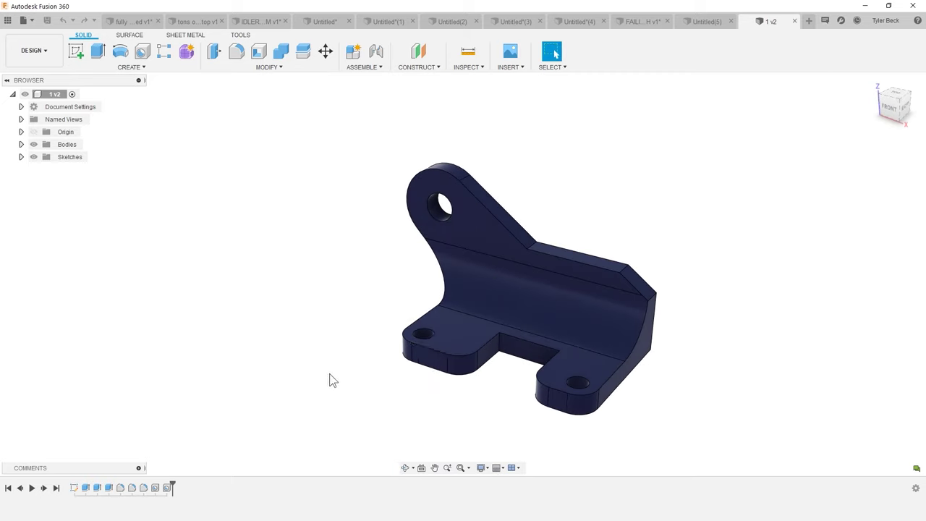
pyautogui.moveTo(173, 481); pyautogui.dragTo(77, 487)
pyautogui.rightClick(76, 488)
pyautogui.click(108, 389)
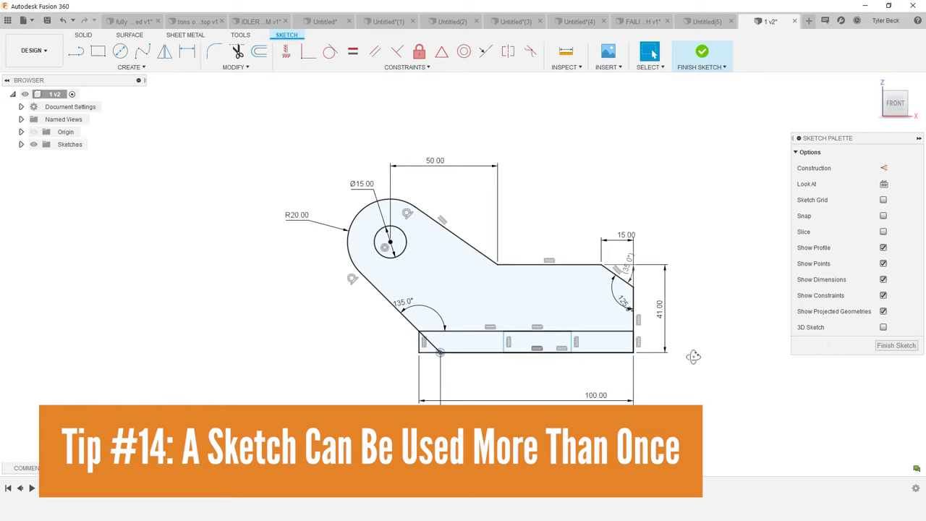
pyautogui.keyDown('shift'); pyautogui.moveTo(692, 362); pyautogui.dragTo(679, 376, button='middle'); pyautogui.keyUp('shift')
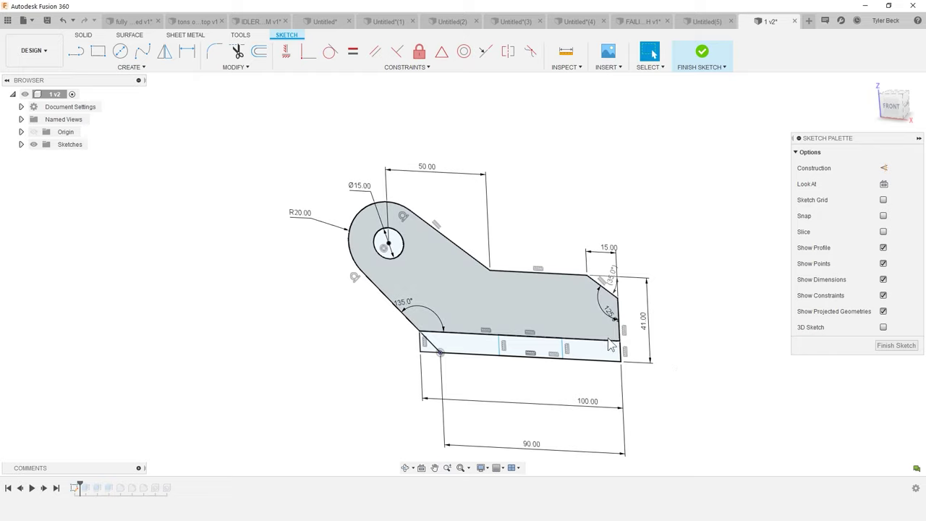
# Step: Extrude the four bottom-strip profiles of Sketch1 30 mm downward as the base block
pyautogui.click(699, 57)
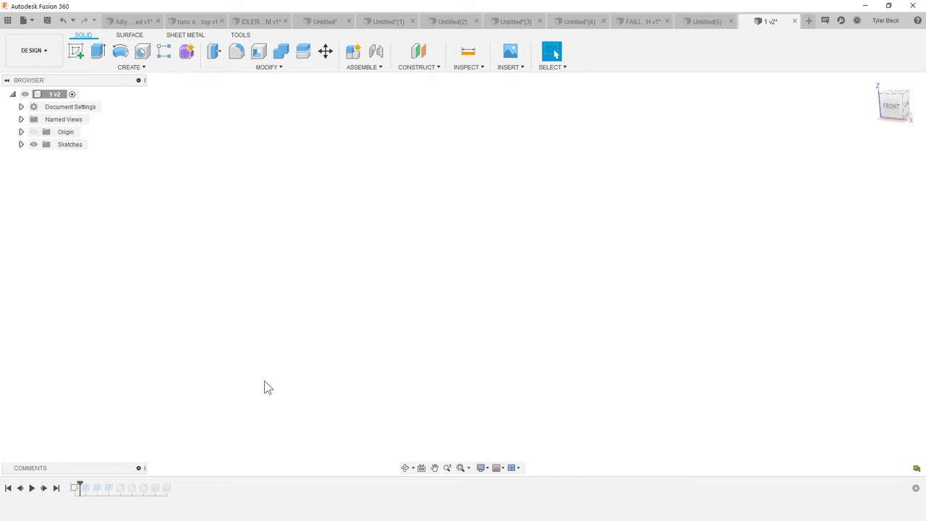
pyautogui.click(96, 52)
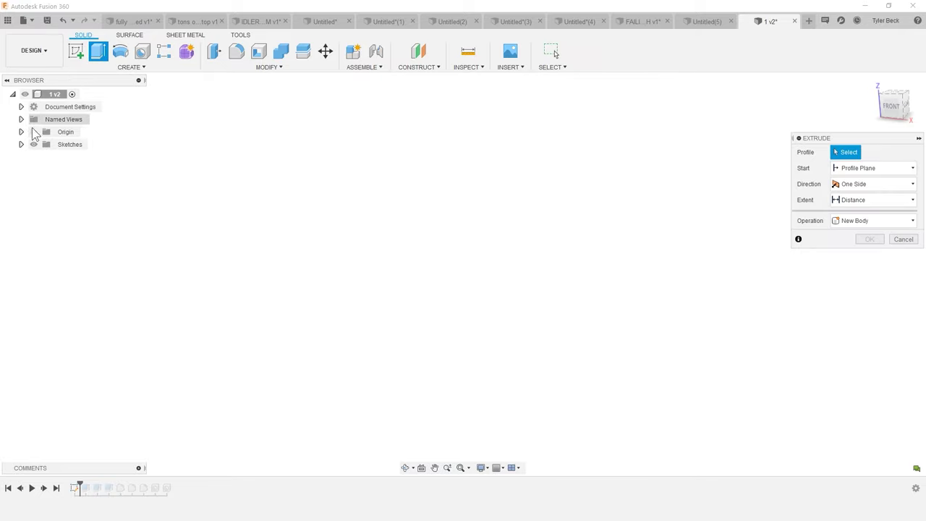
pyautogui.click(21, 144)
pyautogui.click(42, 157)
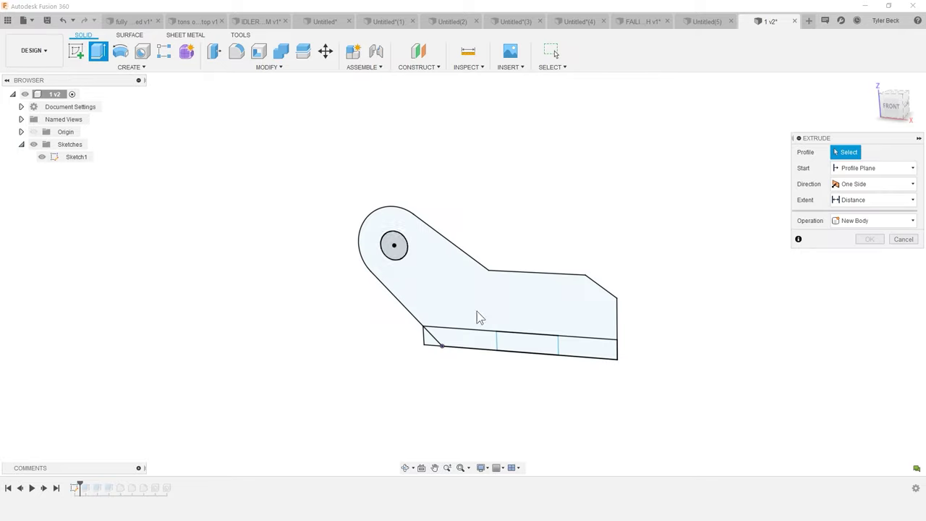
pyautogui.click(432, 339)
pyautogui.click(463, 340)
pyautogui.click(528, 344)
pyautogui.click(583, 345)
pyautogui.moveTo(584, 345); pyautogui.dragTo(569, 369)
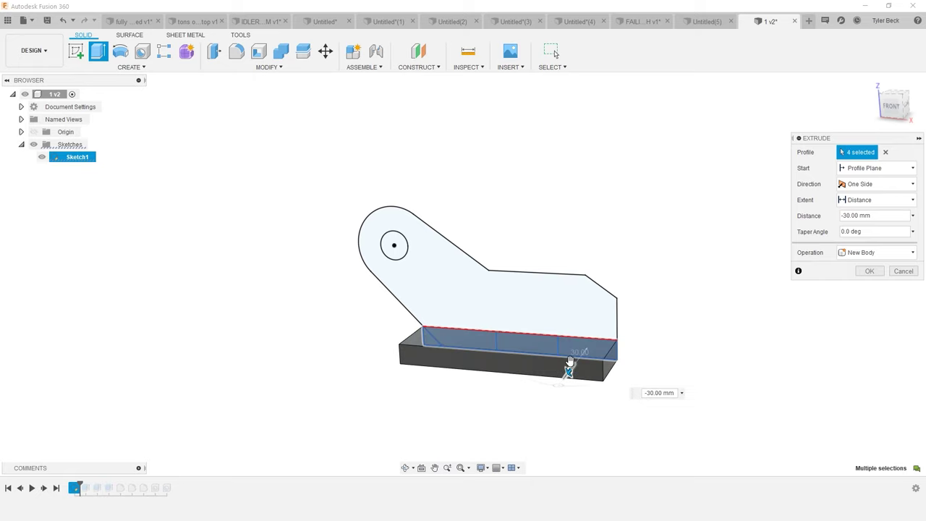
pyautogui.click(870, 270)
# Step: Extrude the upright plate profile 5 mm, joined onto the base block
pyautogui.press('e')
pyautogui.click(558, 311)
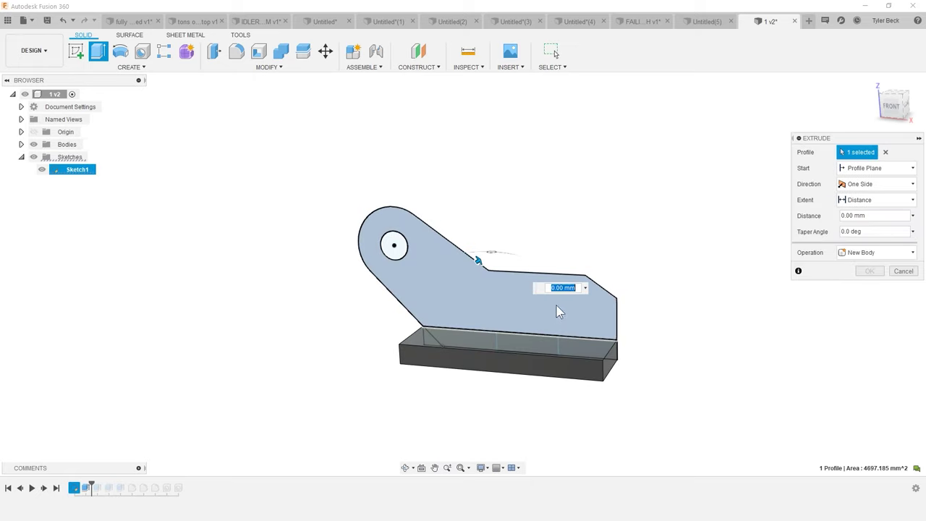
pyautogui.click(482, 271)
pyautogui.click(481, 271)
pyautogui.keyDown('shift'); pyautogui.moveTo(482, 271); pyautogui.dragTo(506, 256, button='middle'); pyautogui.keyUp('shift')
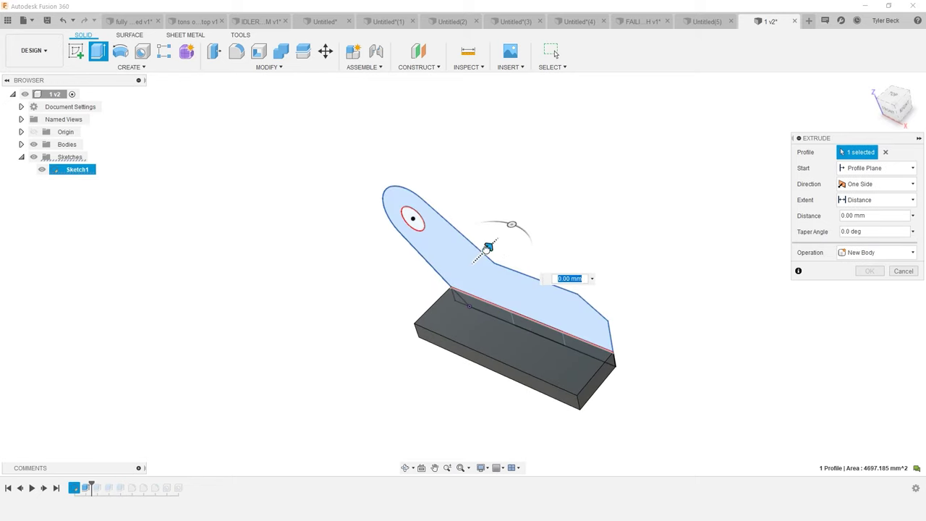
pyautogui.moveTo(478, 271); pyautogui.dragTo(579, 242)
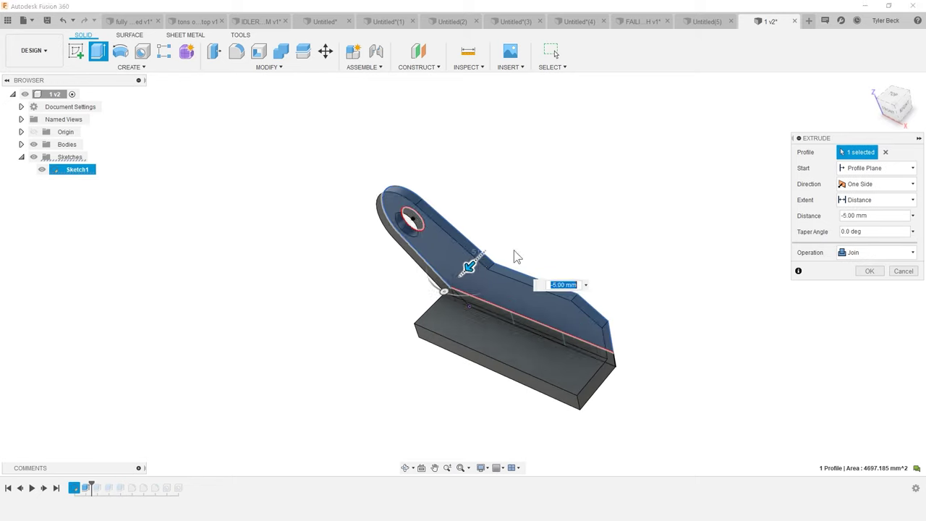
pyautogui.click(870, 271)
pyautogui.scroll(4, 484, 309)
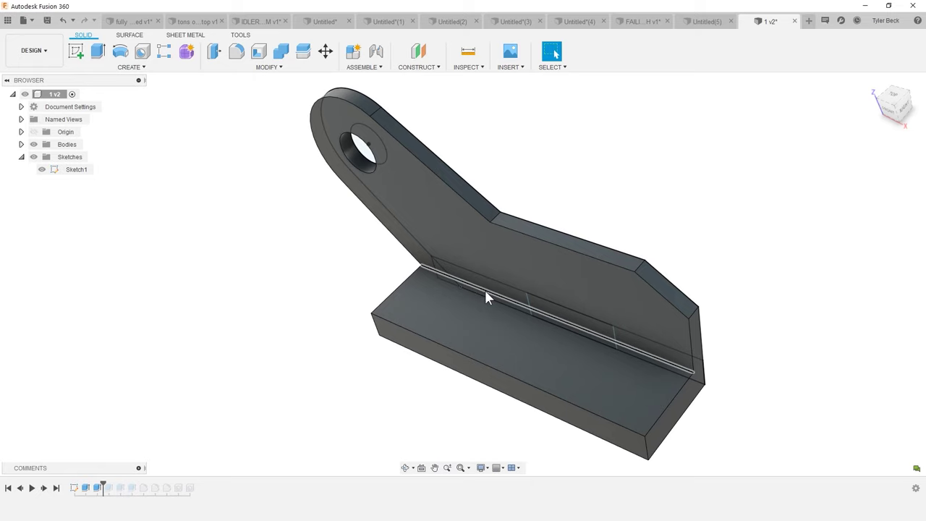
# Step: Select the small triangular and larger Sketch1 profiles lying beneath the plate face
pyautogui.click(34, 145)
pyautogui.click(34, 144)
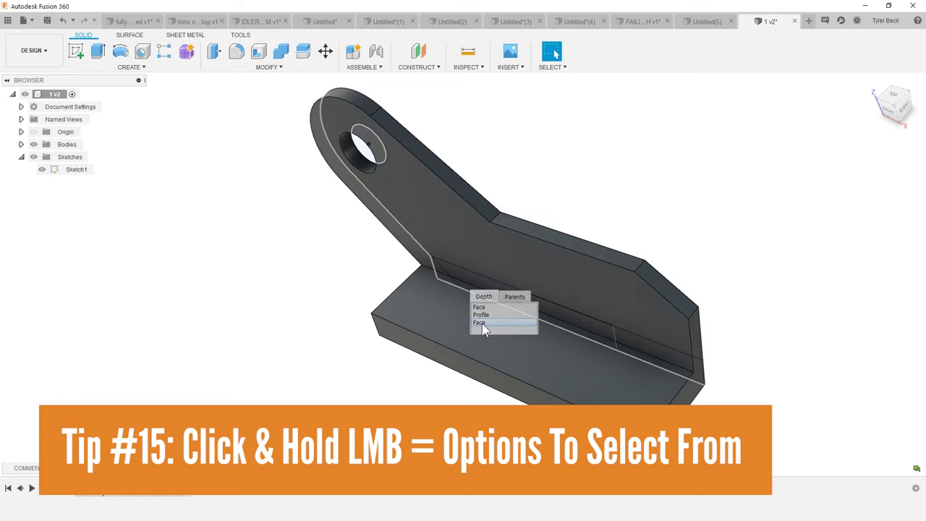
pyautogui.click(481, 314)
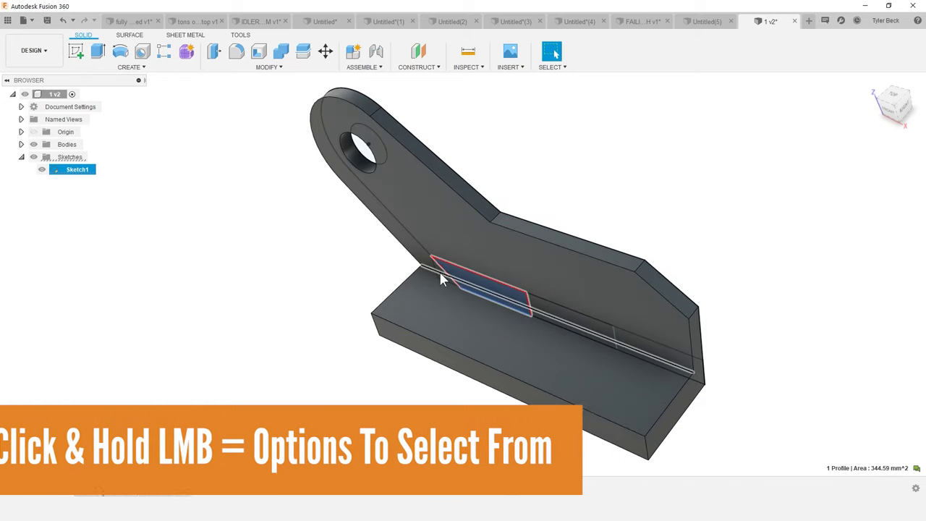
pyautogui.scroll(3, 439, 272)
pyautogui.click(439, 267)
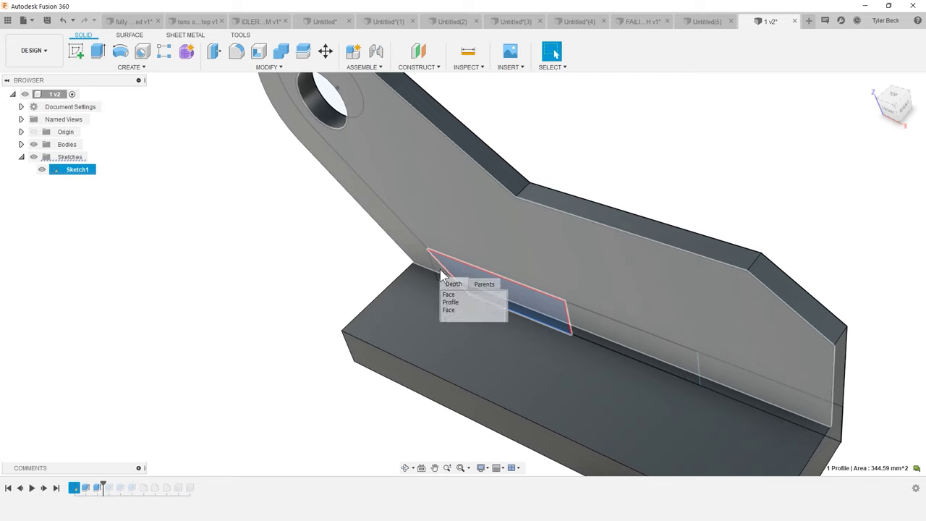
pyautogui.click(451, 302)
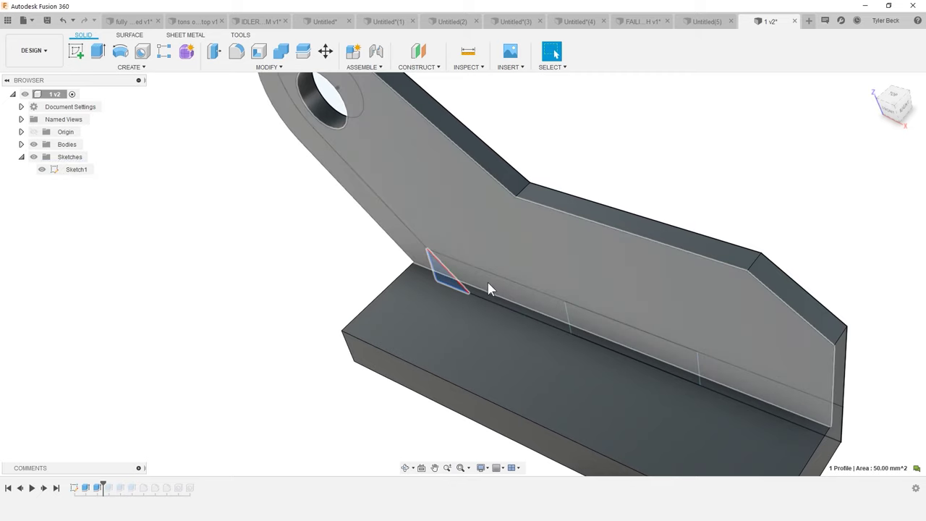
pyautogui.click(492, 297)
pyautogui.click(498, 316)
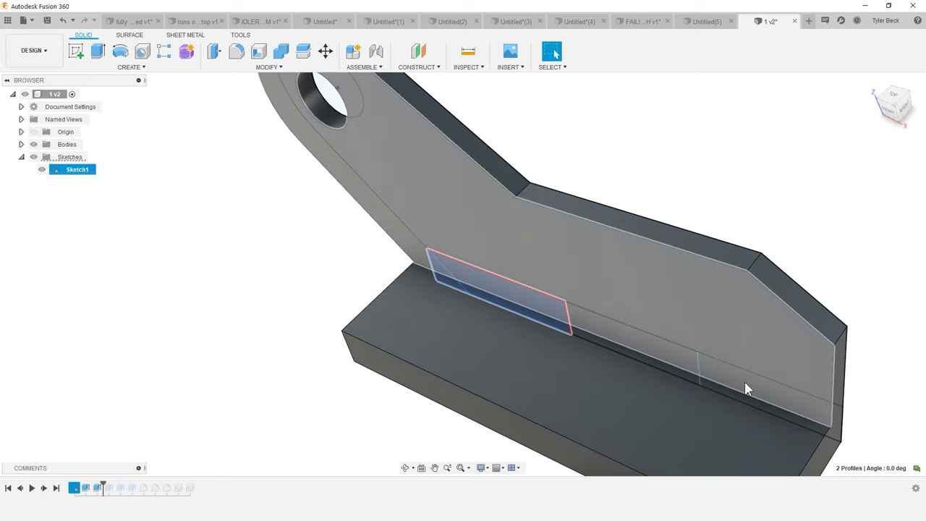
# Step: Extrude the left and right profiles 45 mm as joined tabs, leaving a notch between
pyautogui.scroll(-5, 529, 369)
pyautogui.press('e')
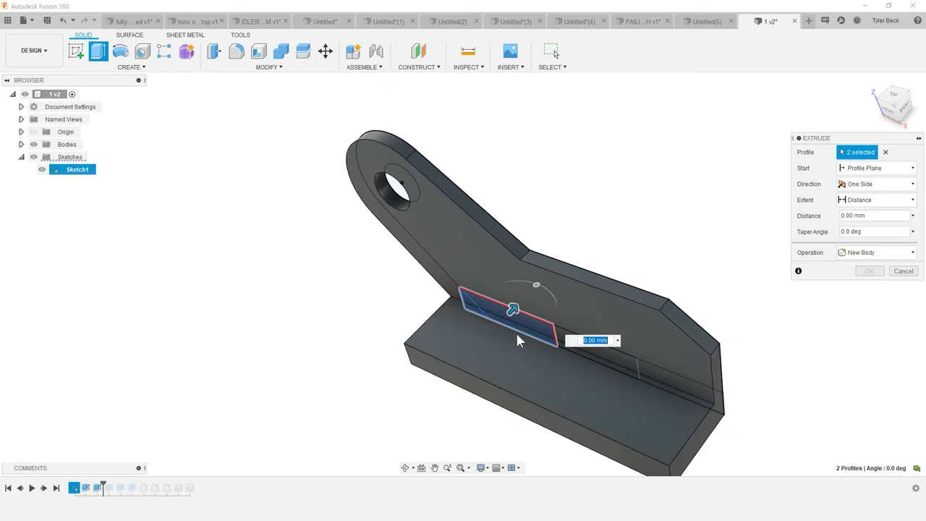
pyautogui.moveTo(513, 310); pyautogui.dragTo(417, 412)
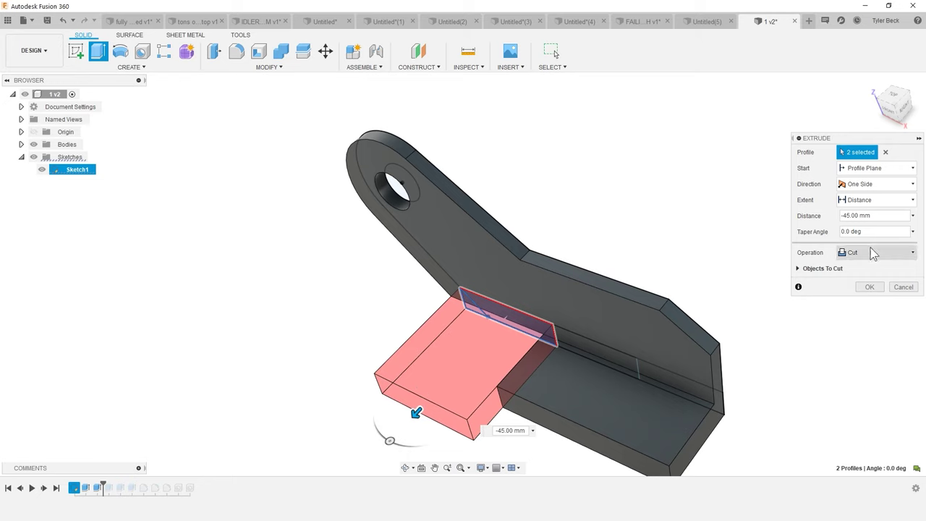
pyautogui.click(873, 252)
pyautogui.click(868, 266)
pyautogui.scroll(-2, 690, 373)
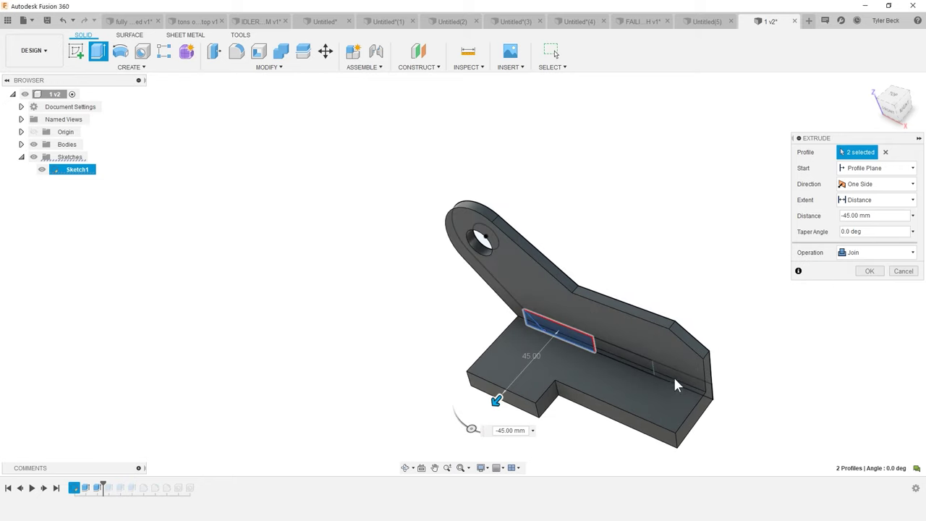
pyautogui.click(676, 387)
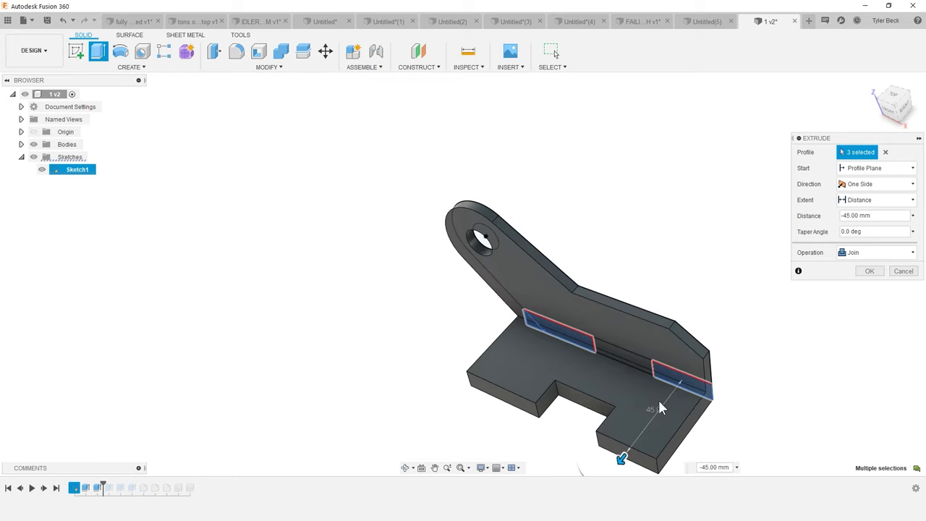
pyautogui.click(869, 271)
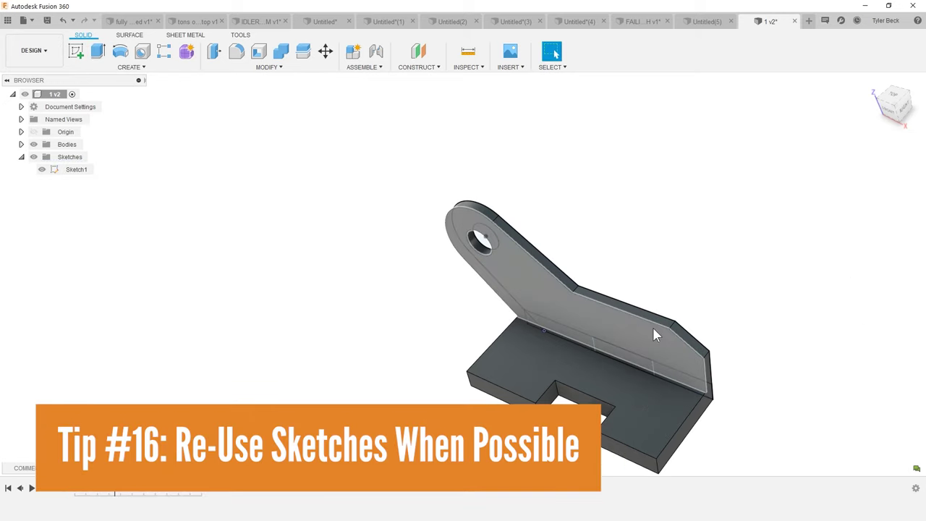
pyautogui.keyDown('shift'); pyautogui.moveTo(652, 335); pyautogui.dragTo(385, 230, button='middle'); pyautogui.keyUp('shift')
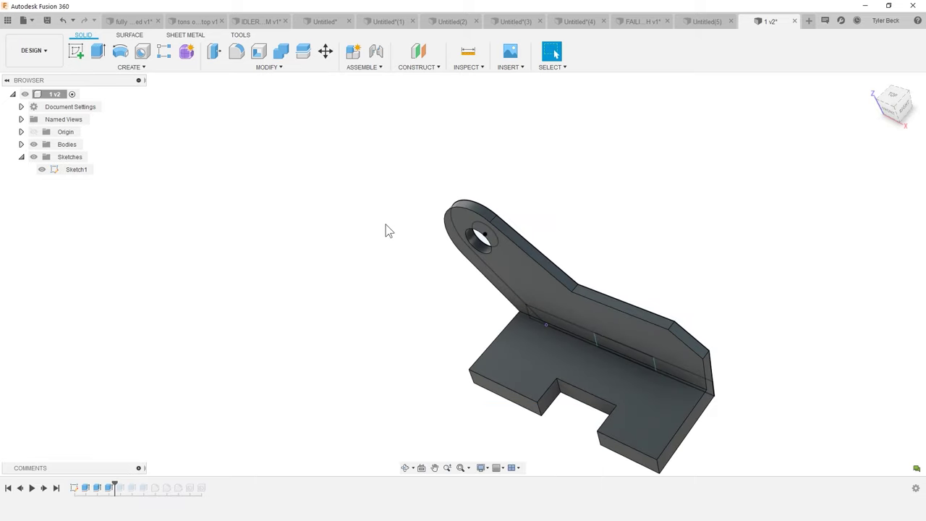
pyautogui.keyDown('shift'); pyautogui.moveTo(453, 309); pyautogui.dragTo(465, 287, button='middle'); pyautogui.keyUp('shift')
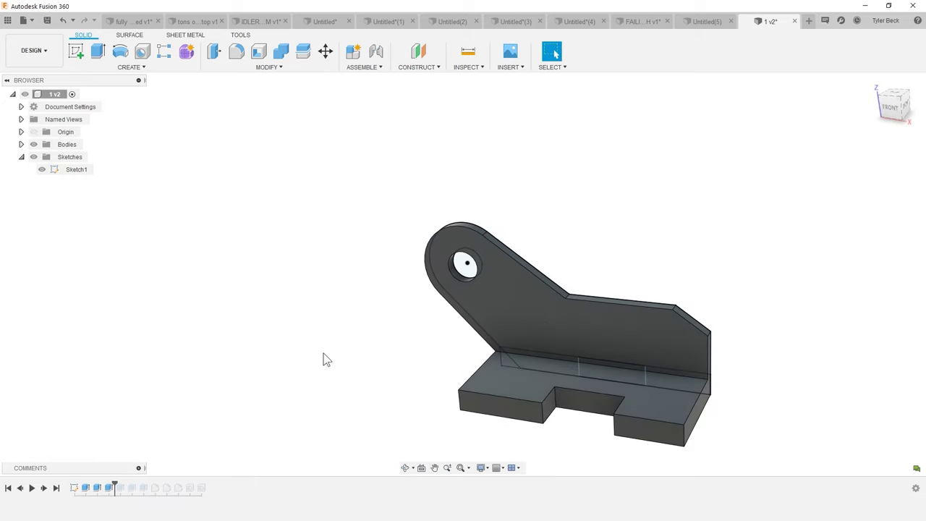
pyautogui.moveTo(335, 337)
pyautogui.keyDown('shift'); pyautogui.mouseDown(button='middle')
pyautogui.moveTo(323, 374)
pyautogui.moveTo(407, 340)
pyautogui.moveTo(329, 167)
pyautogui.mouseUp(button='middle'); pyautogui.keyUp('shift')
# Step: In the fully defined v1 sketch, draw a centre-diameter circle on the right corner
pyautogui.click(127, 21)
pyautogui.click(120, 50)
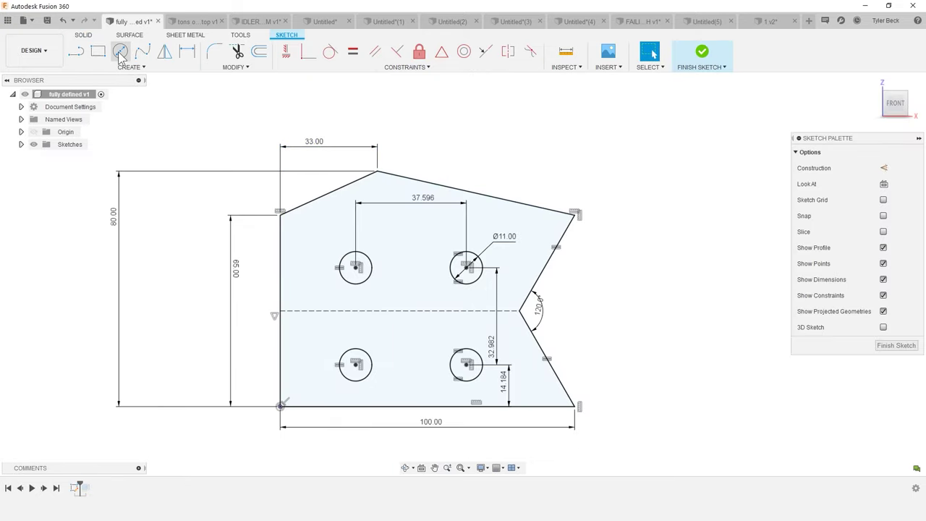
pyautogui.click(575, 215)
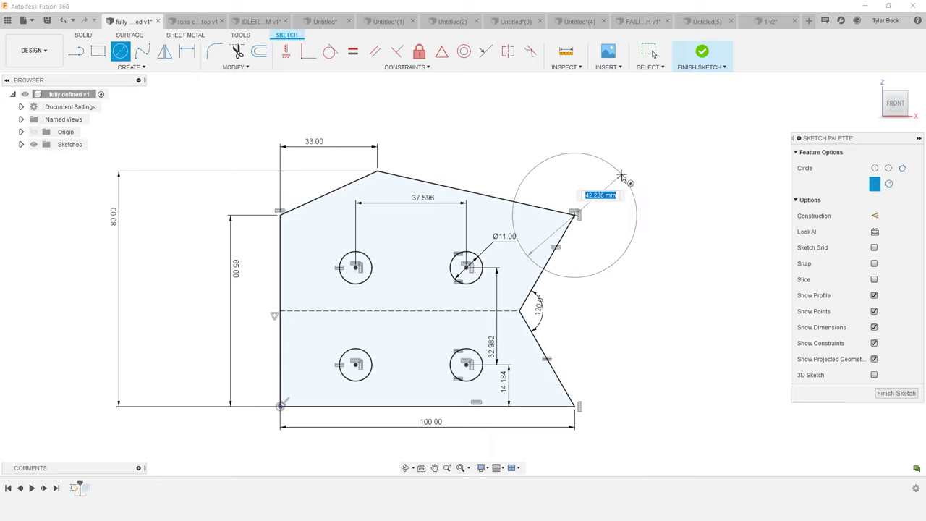
pyautogui.click(620, 176)
pyautogui.press('e')
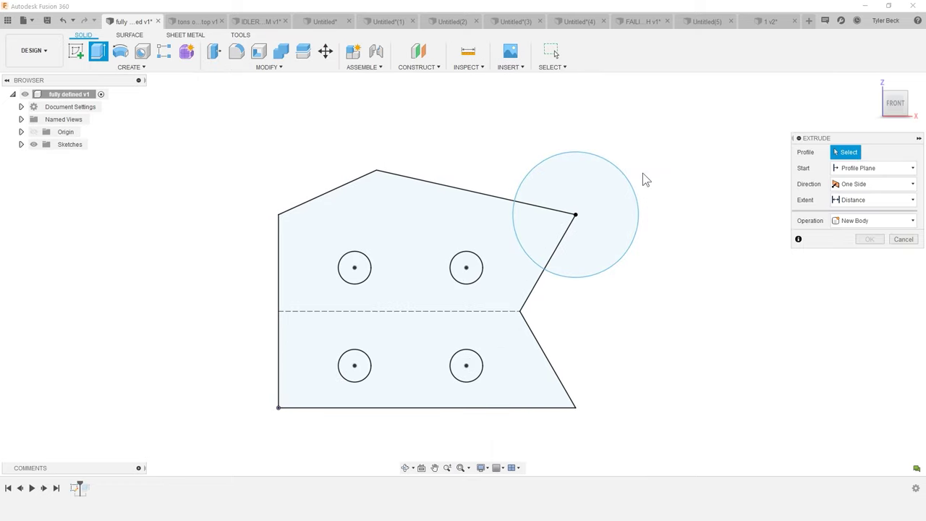
pyautogui.press('Escape')
# Step: Dimension the new circle to a 40 mm diameter
pyautogui.hotkey('ctrl', 'z')
pyautogui.press('d')
pyautogui.click(624, 180)
pyautogui.click(651, 159)
pyautogui.write('40')
pyautogui.press('Return')
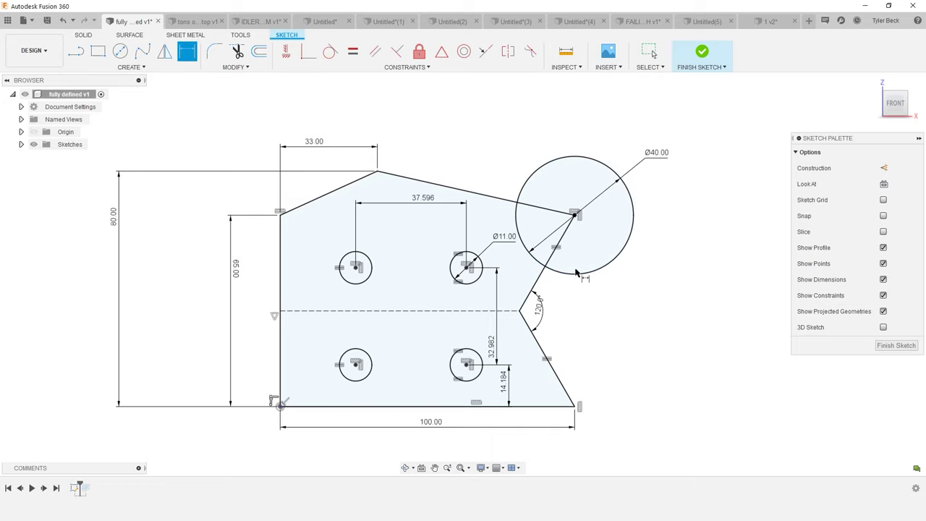
pyautogui.scroll(1, 587, 291)
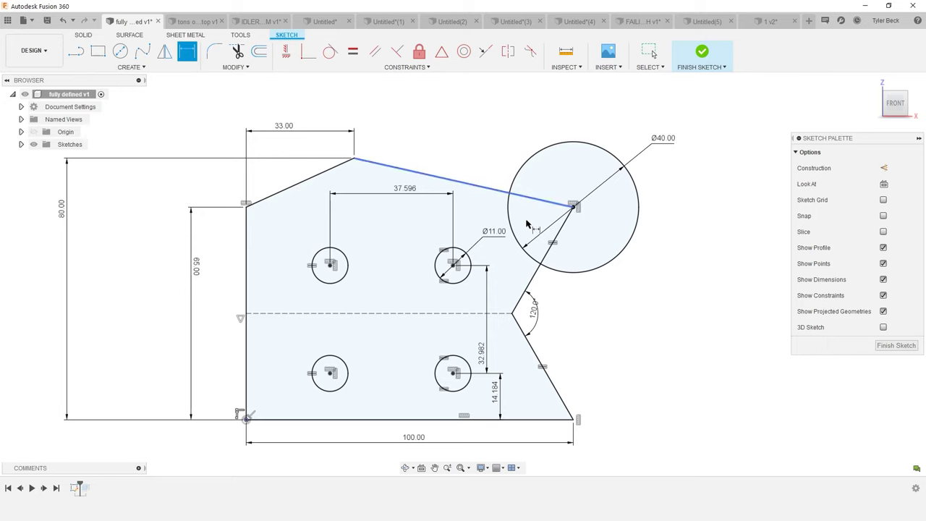
# Step: Extrude the plate profile 10 mm into a solid body
pyautogui.press('e')
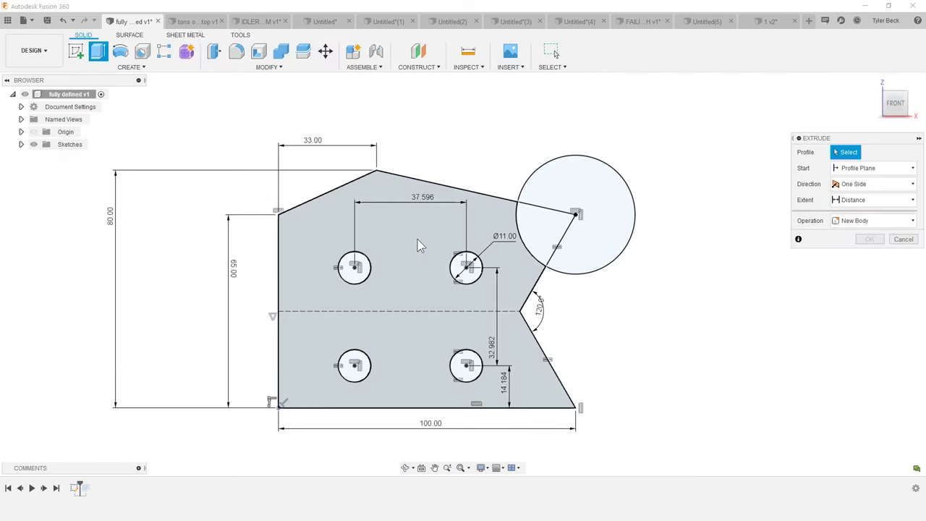
pyautogui.click(425, 254)
pyautogui.moveTo(413, 296); pyautogui.dragTo(388, 319)
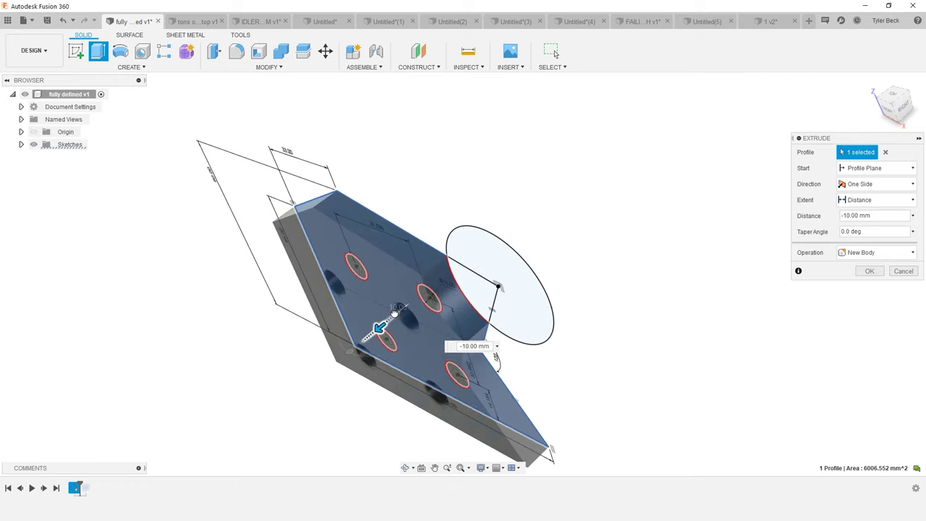
pyautogui.press('Return')
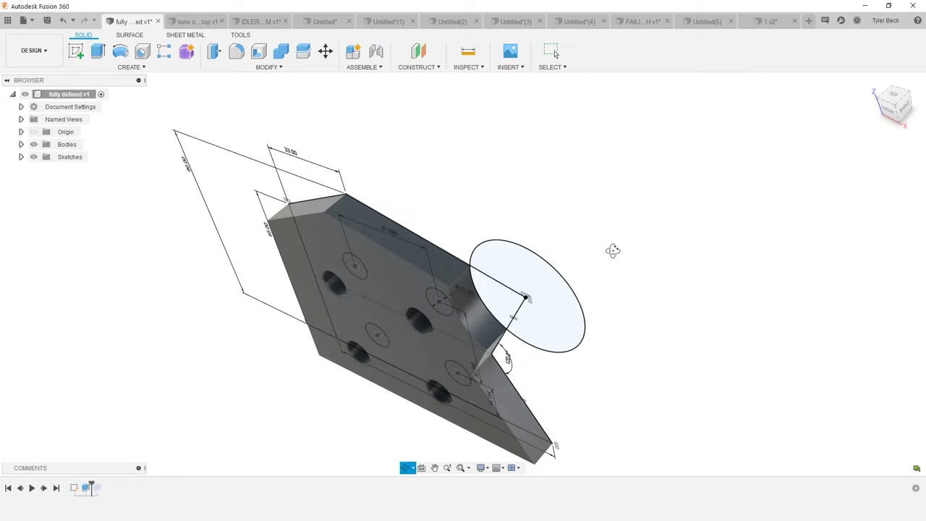
# Step: Toggle sketch visibility off and on and bring up Sketch1's options
pyautogui.click(33, 157)
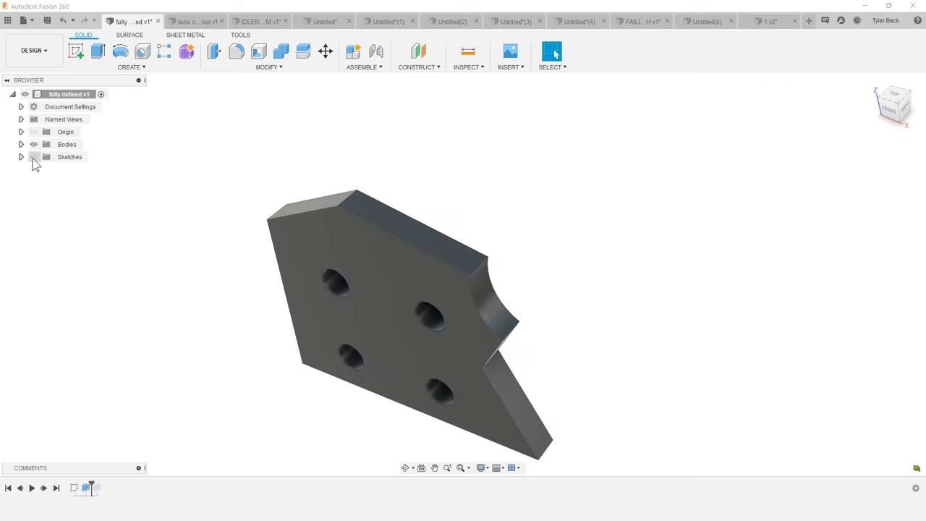
pyautogui.click(34, 157)
pyautogui.click(21, 157)
pyautogui.rightClick(67, 173)
# Step: Reopen Sketch1, trial-trim the circle's outer arc, then undo the trim
pyautogui.click(90, 204)
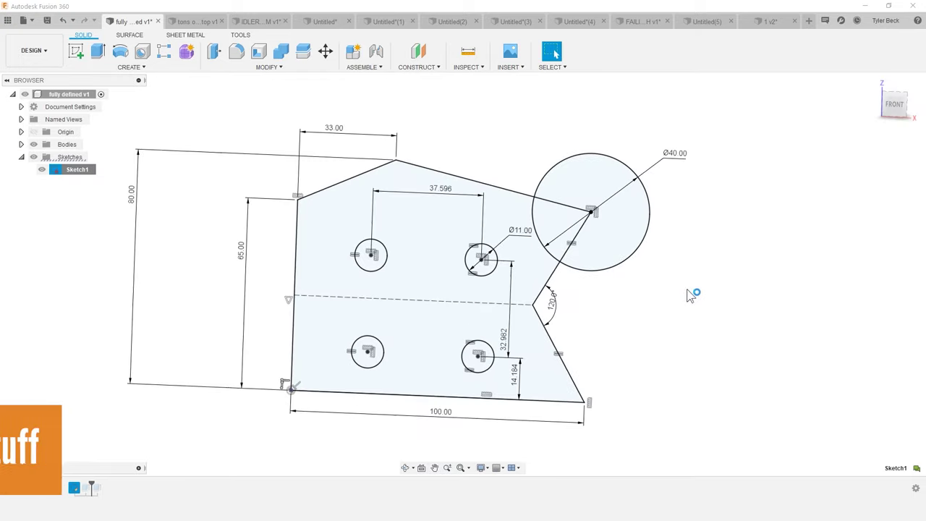
pyautogui.write('s')
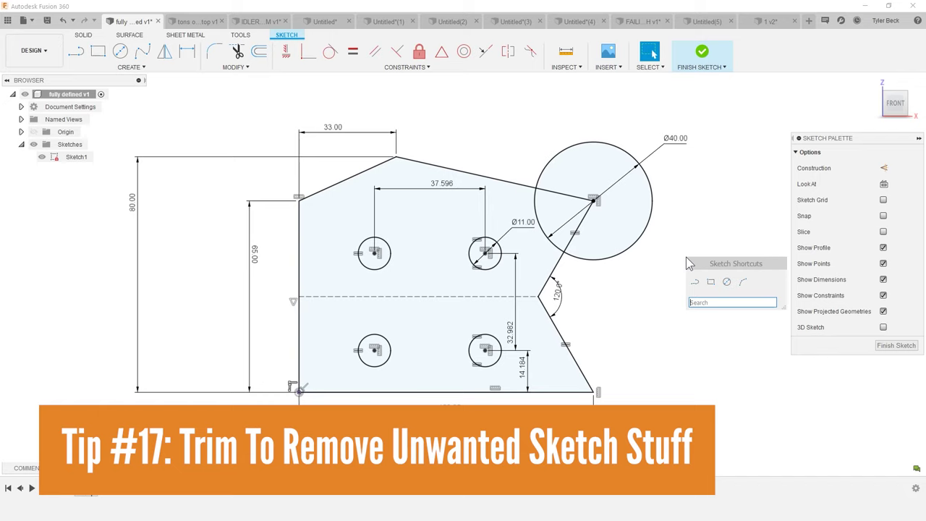
pyautogui.write('TRIM')
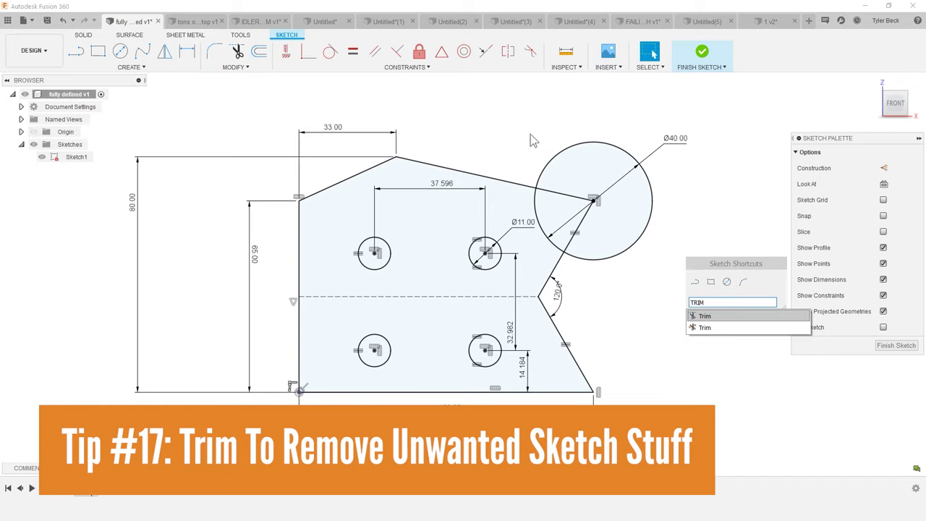
pyautogui.click(736, 321)
pyautogui.click(657, 207)
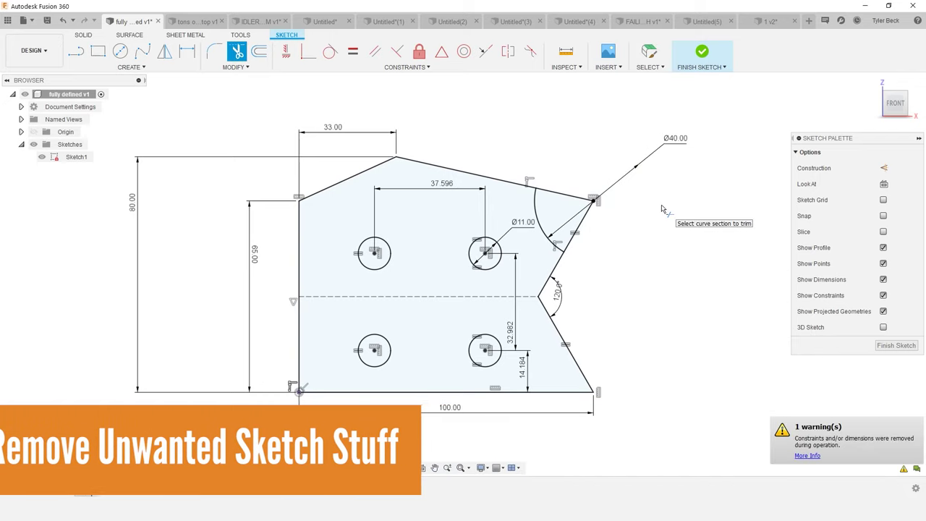
pyautogui.press('Escape')
pyautogui.hotkey('ctrl', 'z')
pyautogui.scroll(-2, 658, 268)
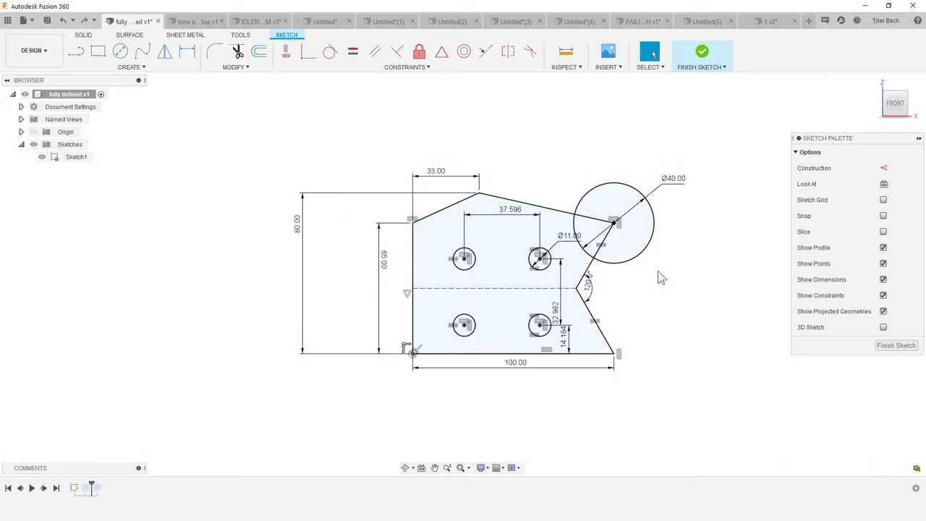
# Step: Break the Ø40 circle and both slanted lines at their intersections
pyautogui.write('s')
pyautogui.write('BREAK')
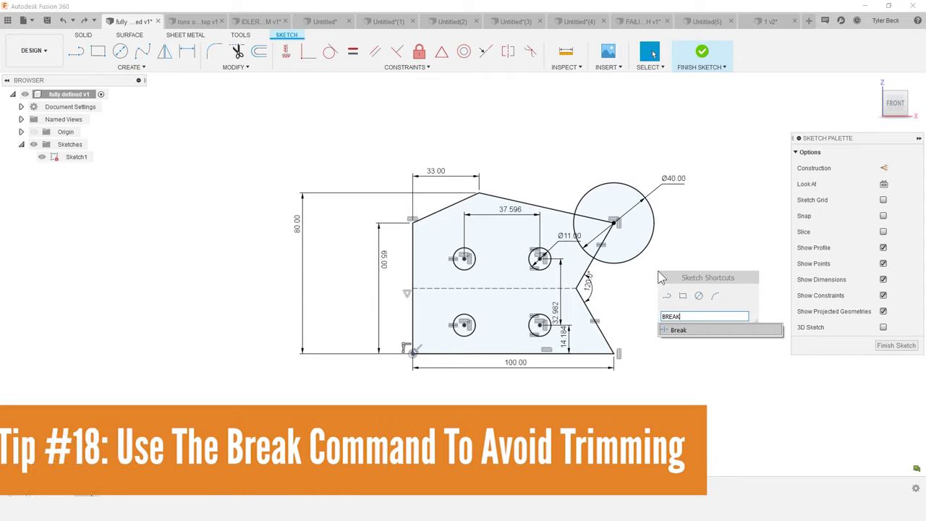
pyautogui.click(685, 331)
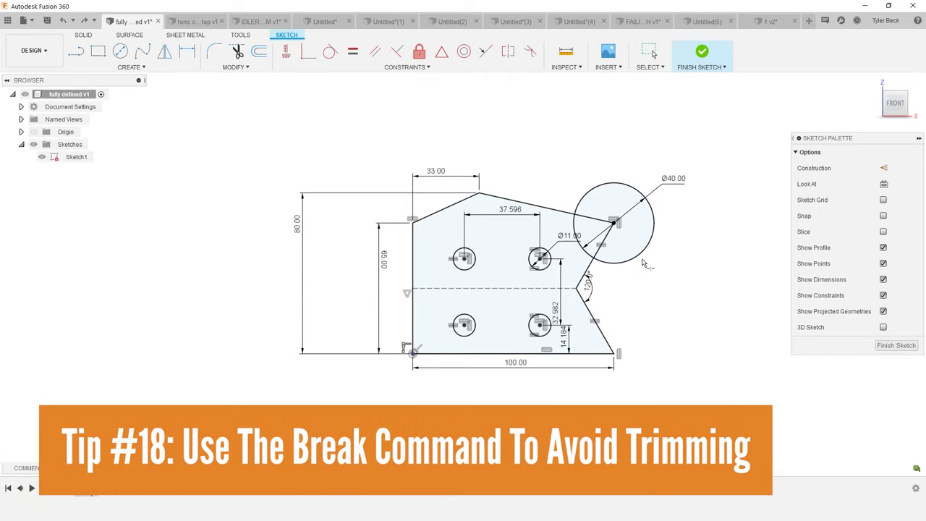
pyautogui.click(641, 263)
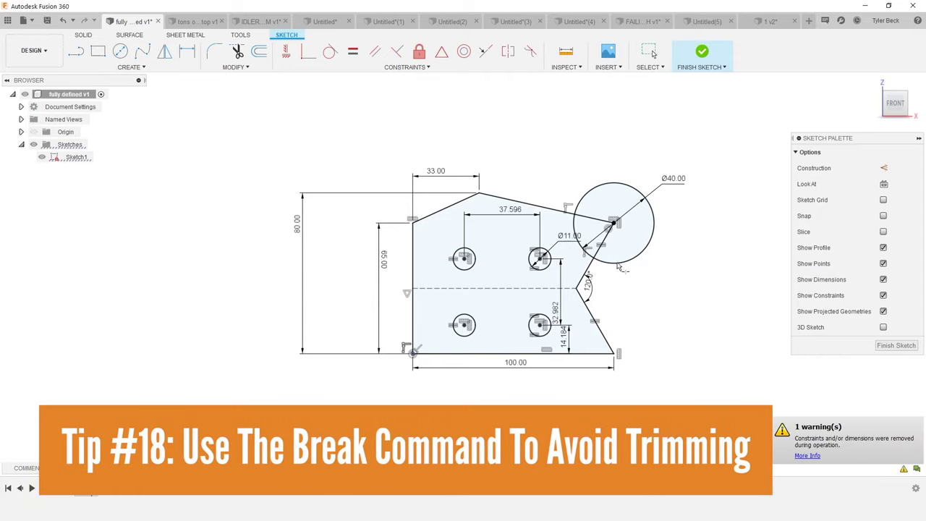
pyautogui.scroll(3, 613, 266)
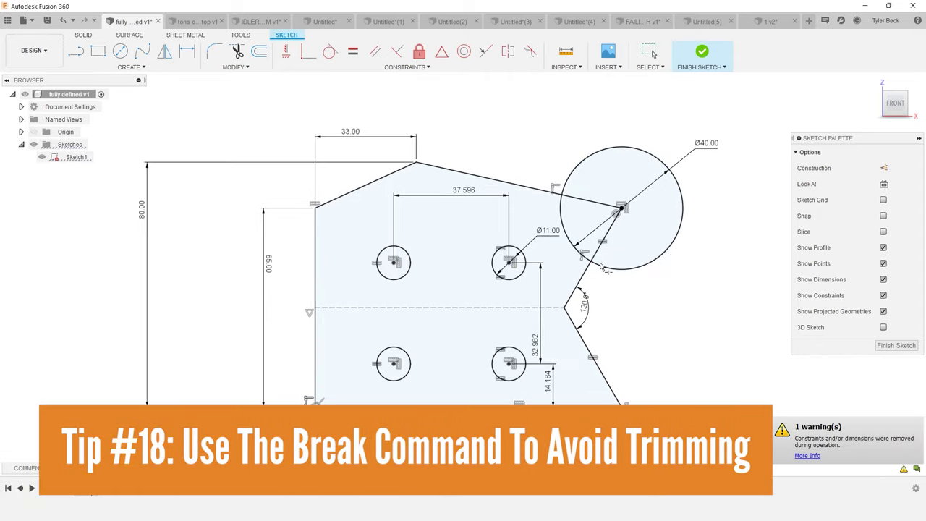
pyautogui.click(569, 198)
pyautogui.click(593, 266)
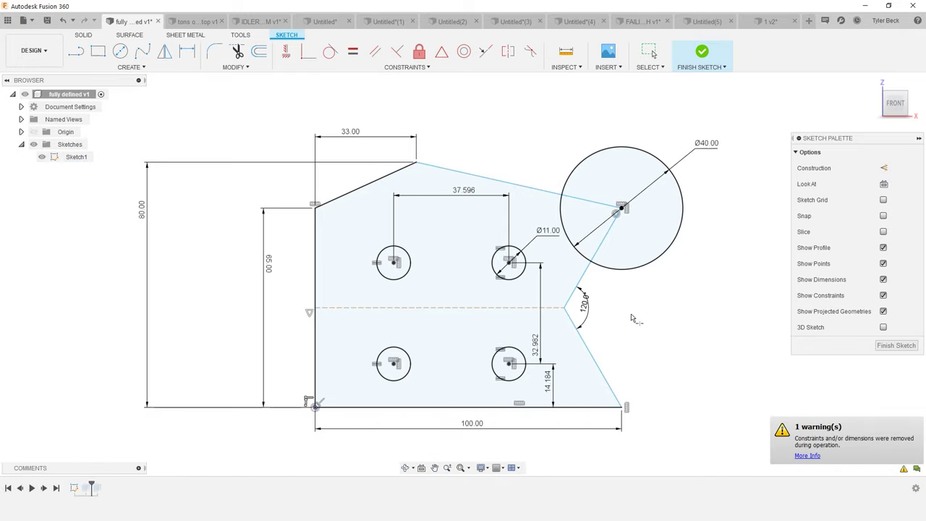
pyautogui.scroll(-3, 633, 311)
pyautogui.press('Escape')
# Step: Turn the Ø40 circle's outer arc into construction geometry
pyautogui.click(642, 277)
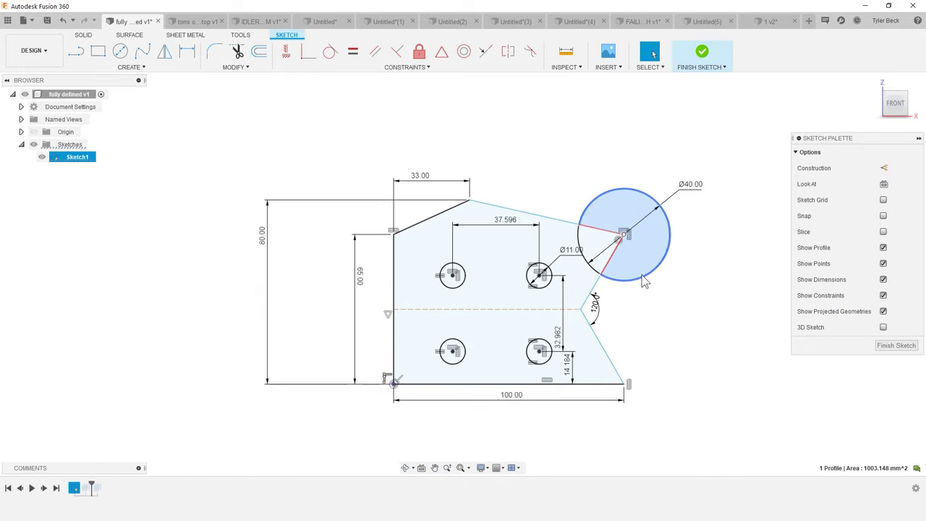
pyautogui.click(644, 280)
pyautogui.scroll(3, 644, 281)
pyautogui.click(644, 281)
pyautogui.press('x')
pyautogui.click(683, 355)
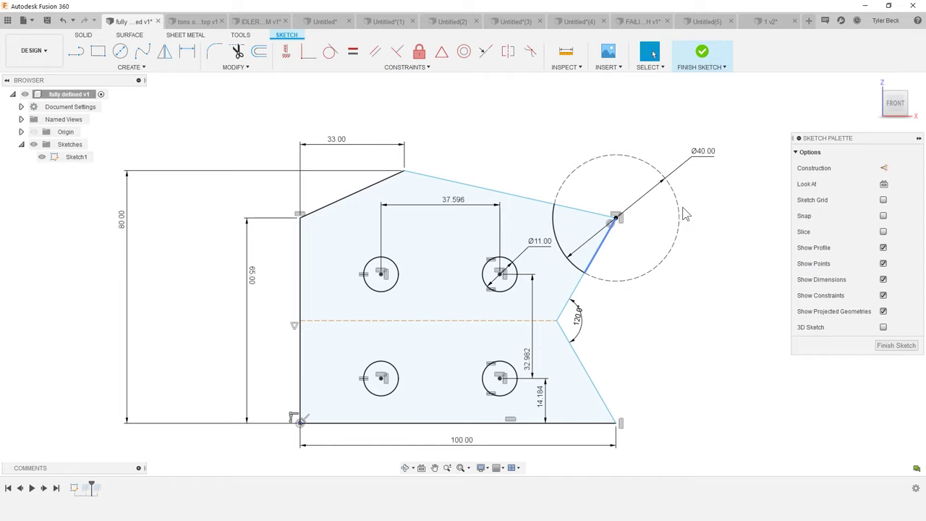
pyautogui.scroll(-2, 743, 281)
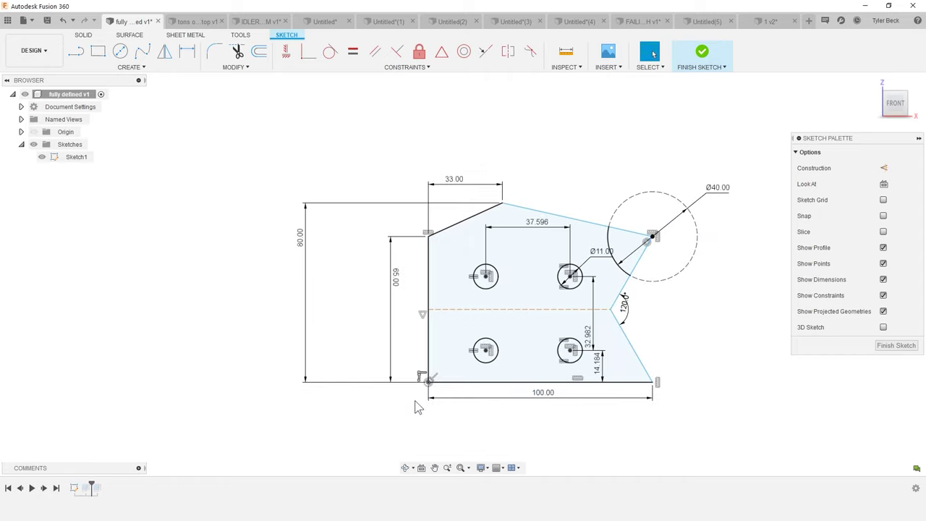
# Step: Open the model parameters list with sPARAM and expand the Sketch1 and Extrude1 parameters
pyautogui.doubleClick(396, 278)
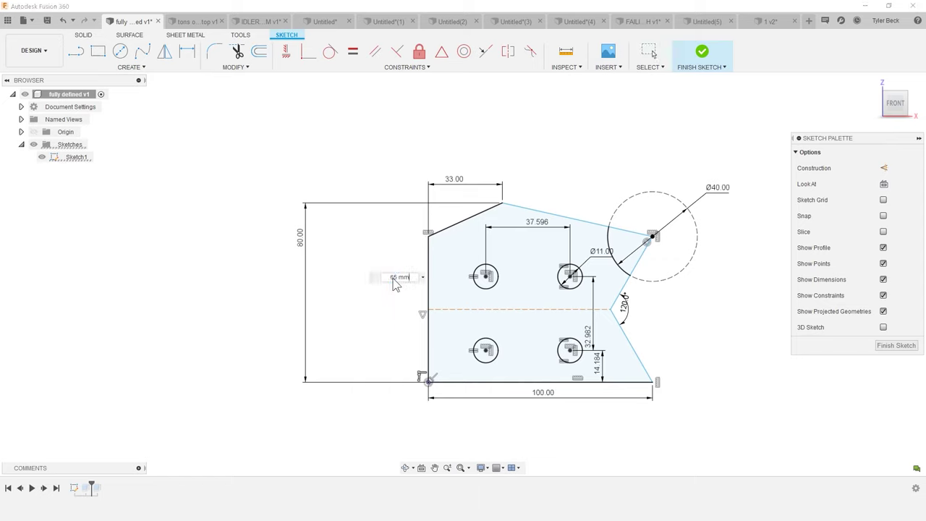
pyautogui.press('Return')
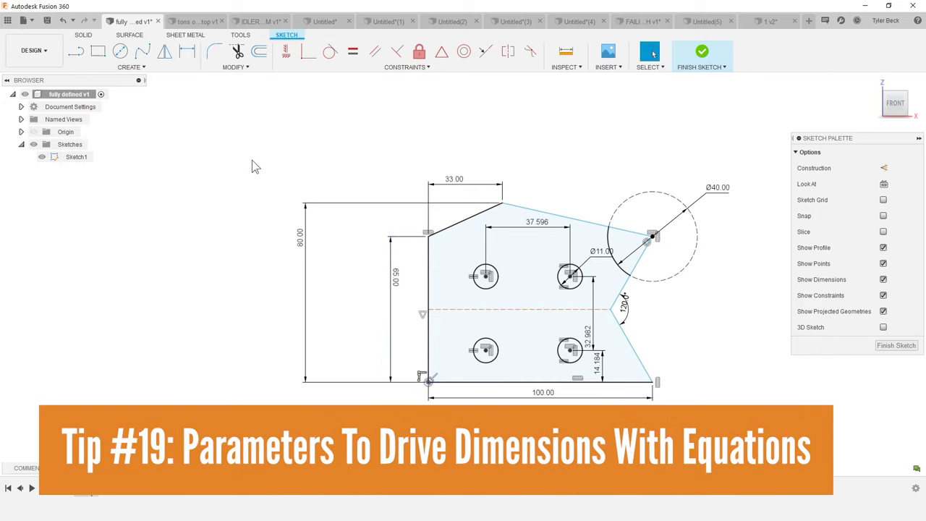
pyautogui.write('sPARAM')
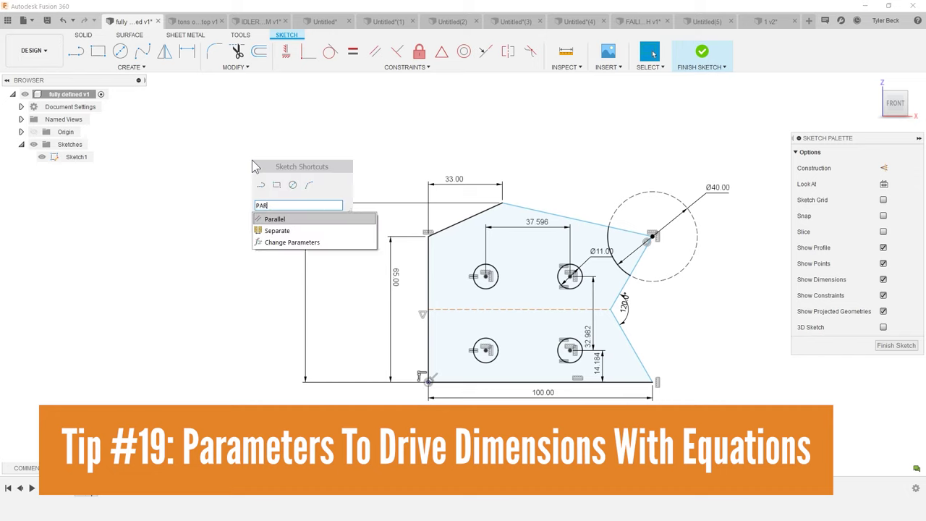
pyautogui.press('Return')
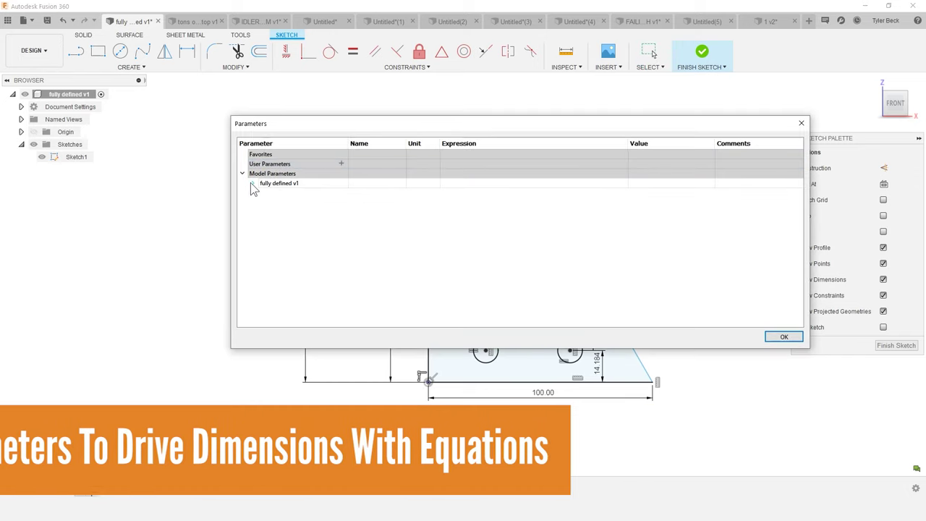
pyautogui.click(253, 184)
pyautogui.click(264, 193)
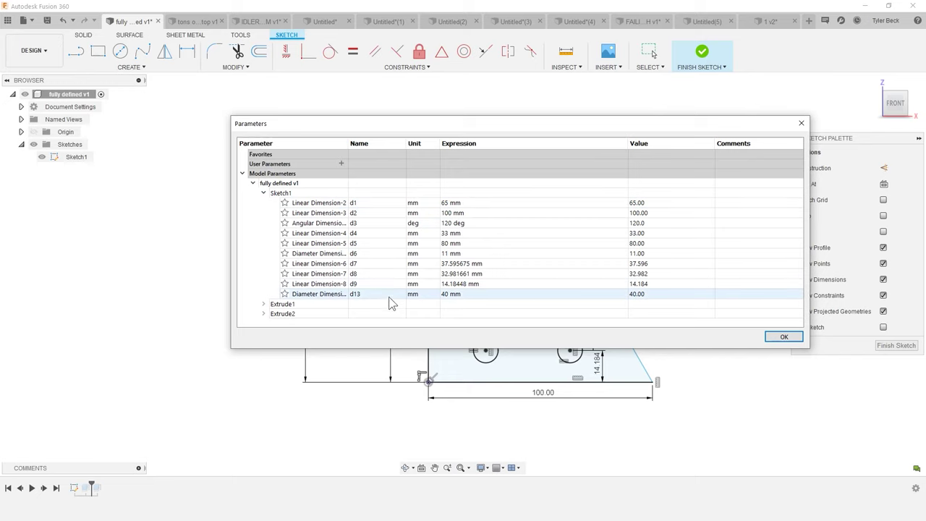
pyautogui.click(264, 304)
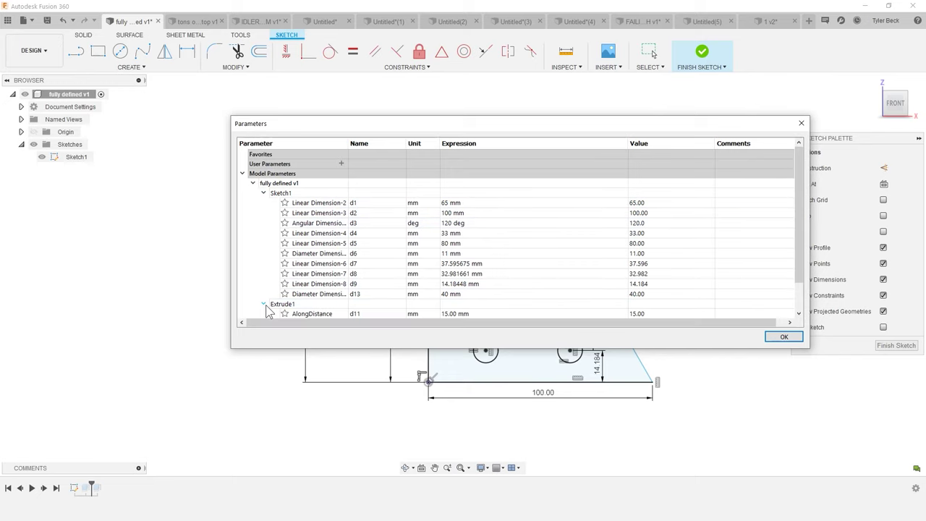
pyautogui.scroll(-1, 369, 295)
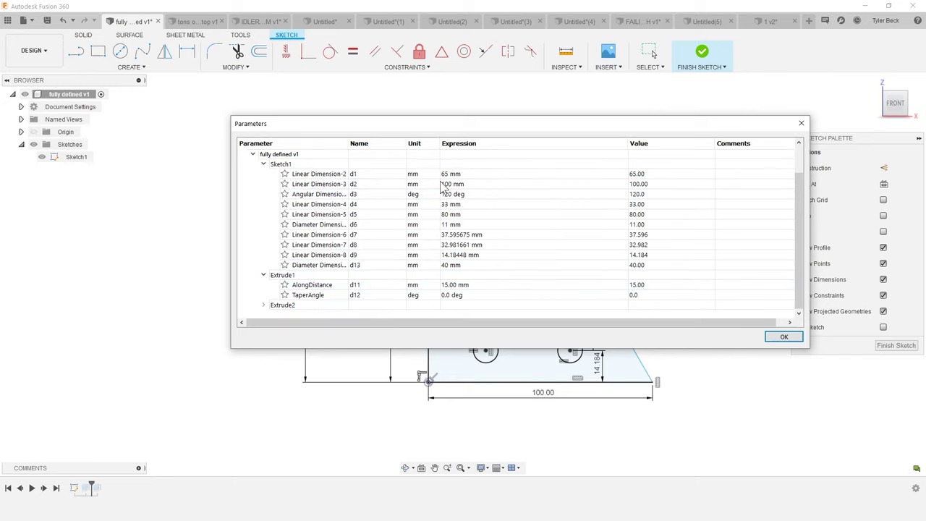
# Step: Rename d1 to MASTERDIM and set d2 to MASTERDIM*1.3, d4 to MASTERDIM/2, d5 to MASTERDIM*1.35
pyautogui.doubleClick(369, 173)
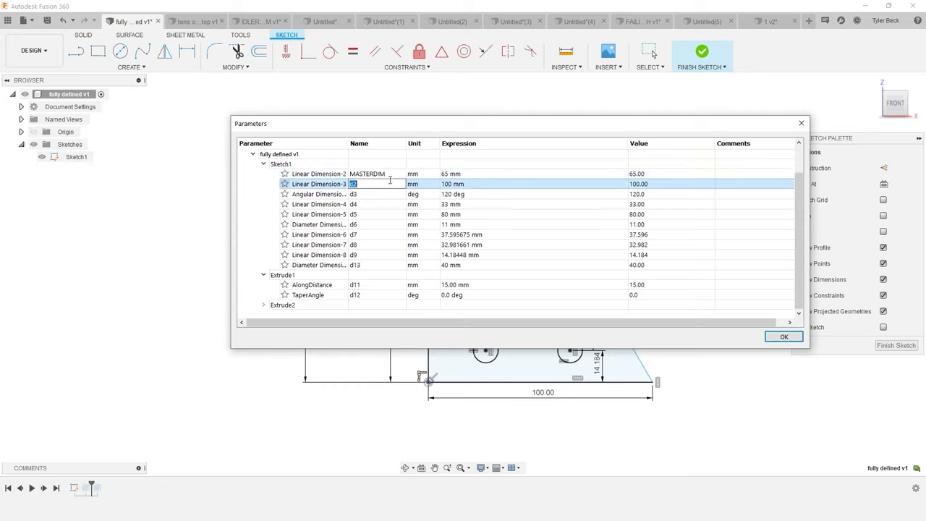
pyautogui.click(457, 174)
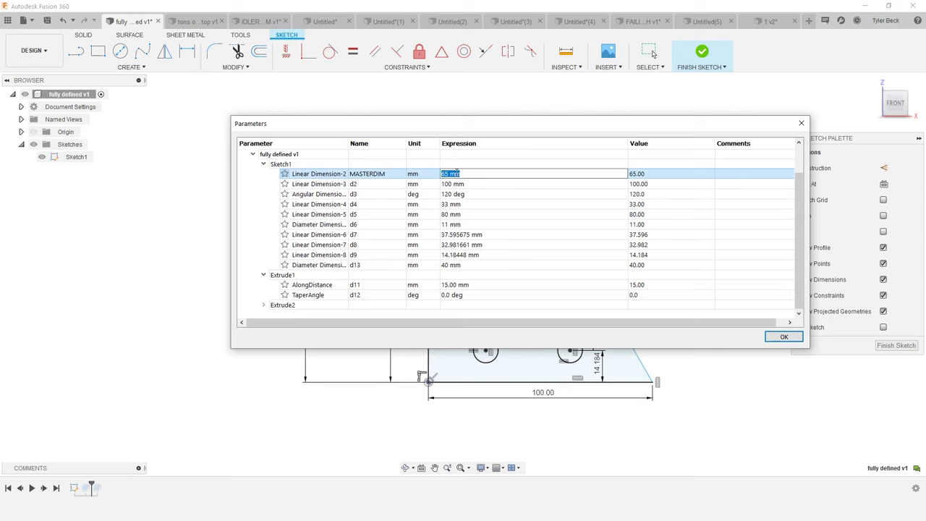
pyautogui.click(464, 184)
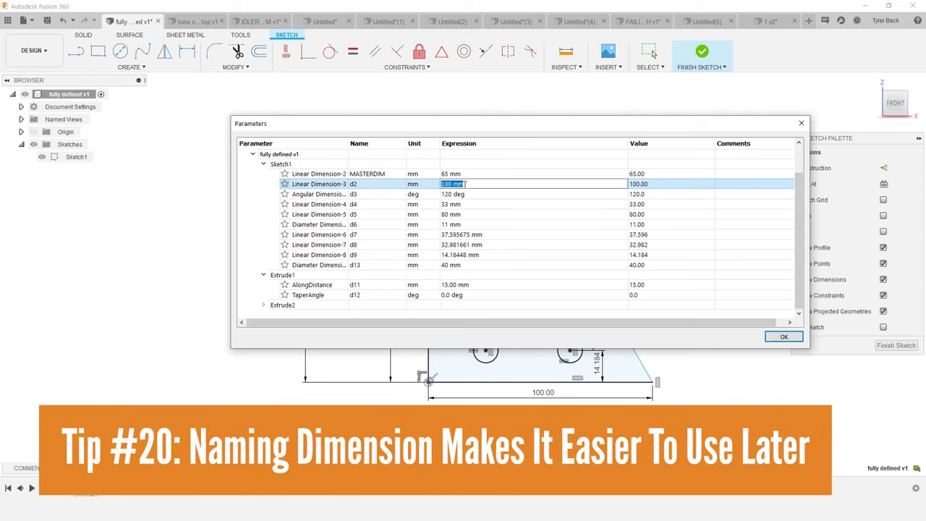
pyautogui.write('MASTE')
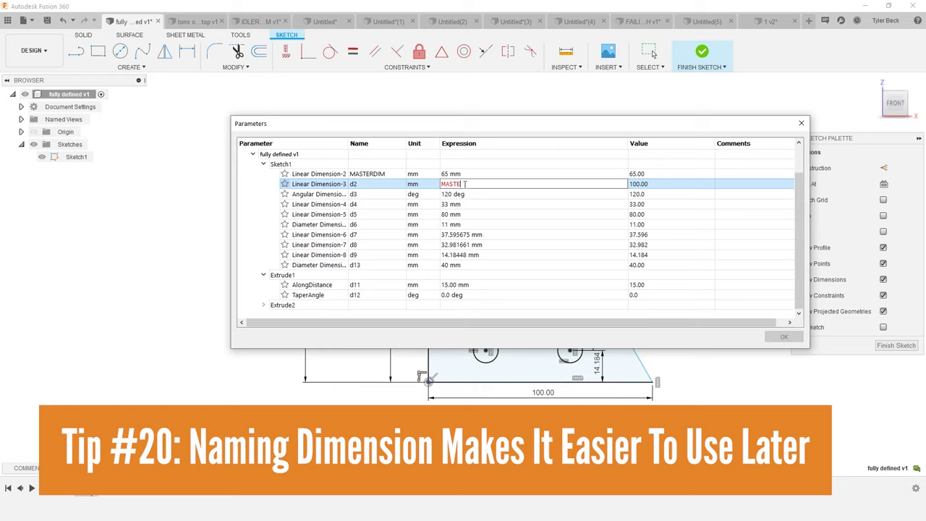
pyautogui.write('RDIM*1.3')
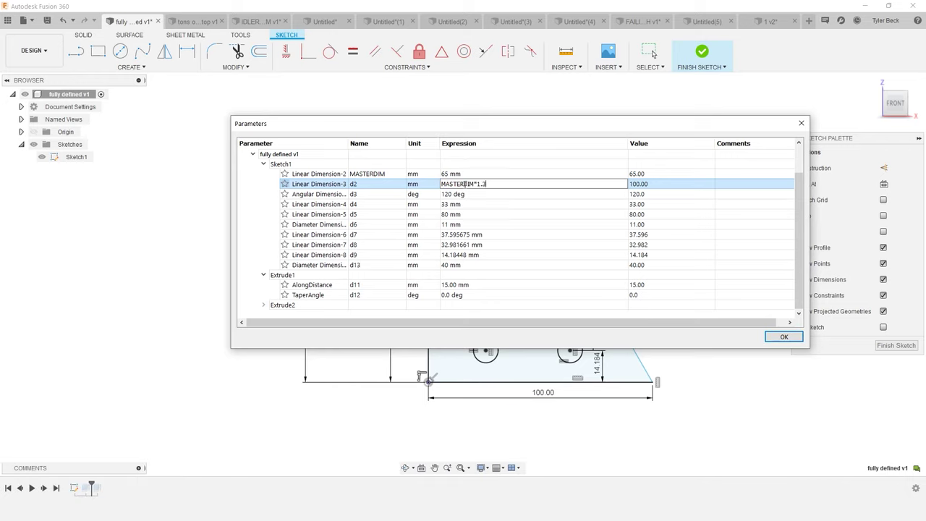
pyautogui.click(470, 205)
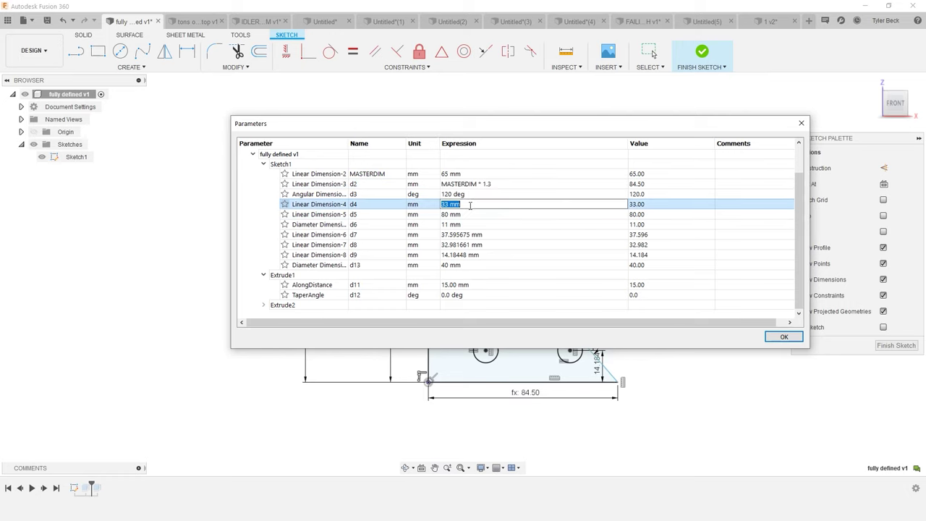
pyautogui.write('MASTERDIM/2')
pyautogui.press('Return')
pyautogui.click(471, 214)
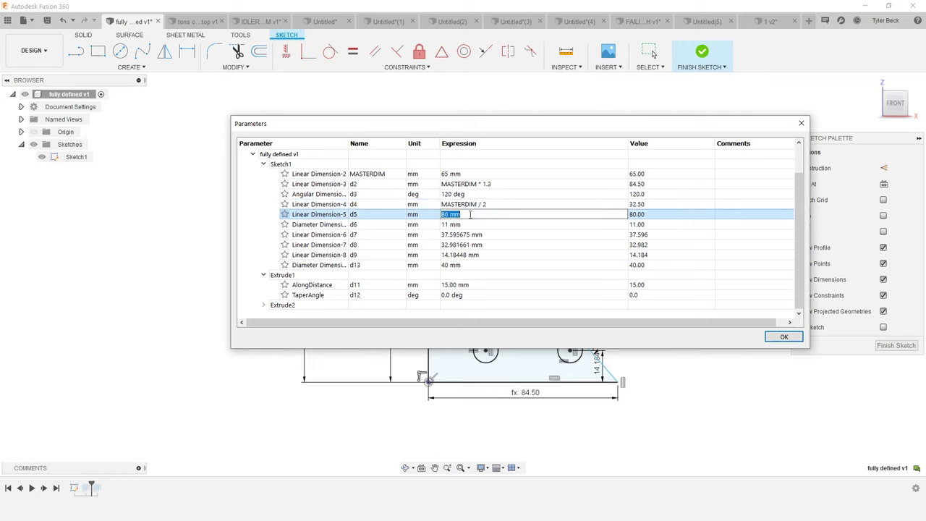
pyautogui.write('MASTERDIM*1.35')
pyautogui.press('Return')
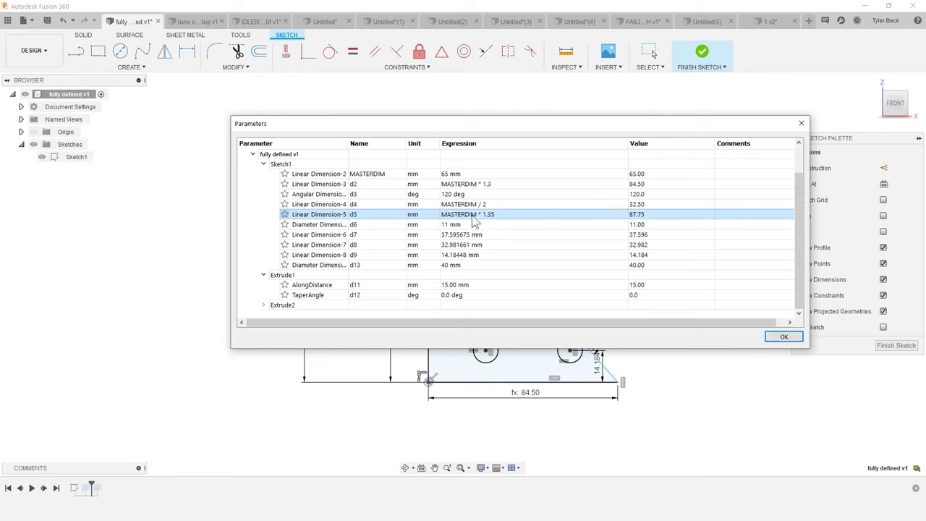
# Step: Apply the parameter changes and change the 65 mm vertical dimension to 70 mm
pyautogui.click(783, 336)
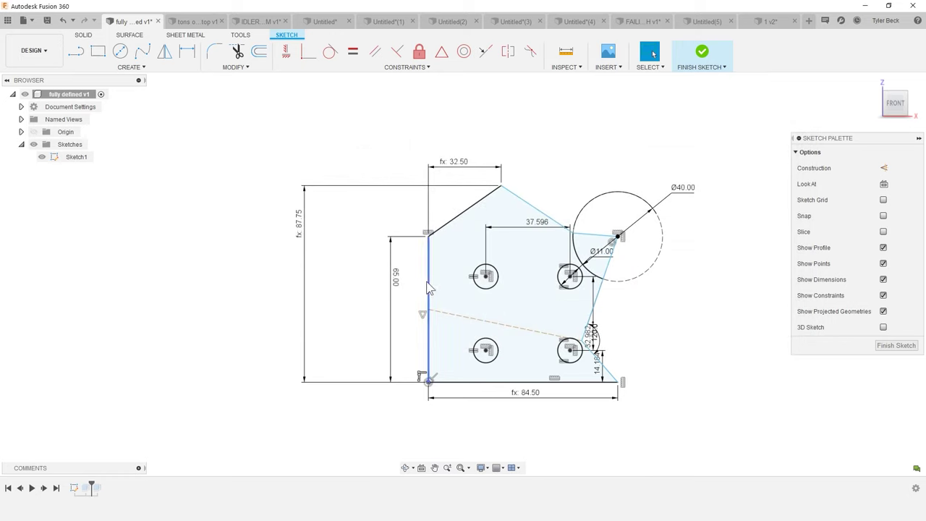
pyautogui.doubleClick(399, 287)
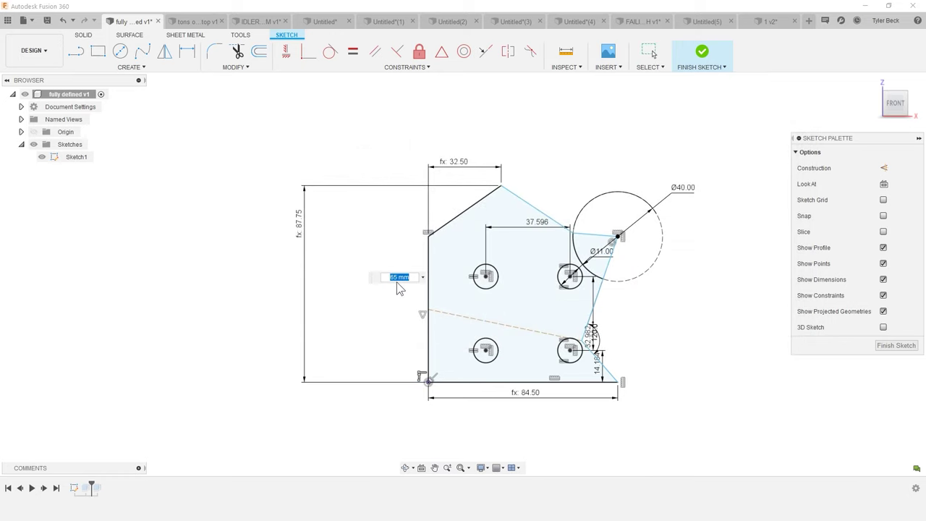
pyautogui.write('70')
pyautogui.press('Return')
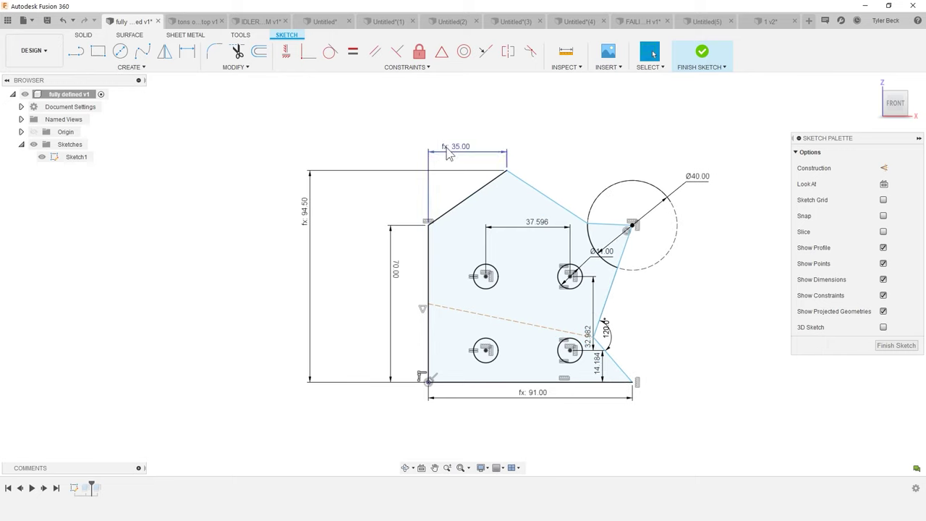
pyautogui.moveTo(447, 158)
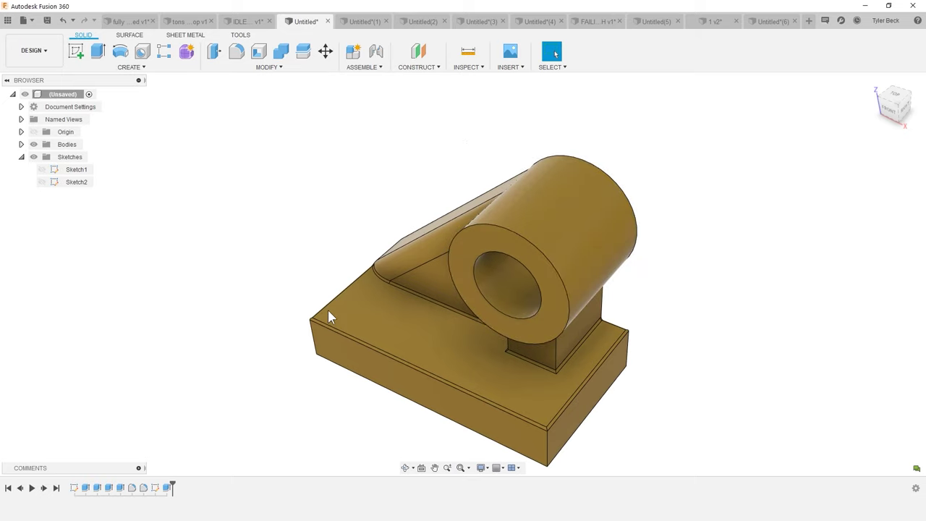
# Step: Start Sketch3 on the base's top face, tilt the view, and call up Sketch Shortcuts
pyautogui.click(370, 316)
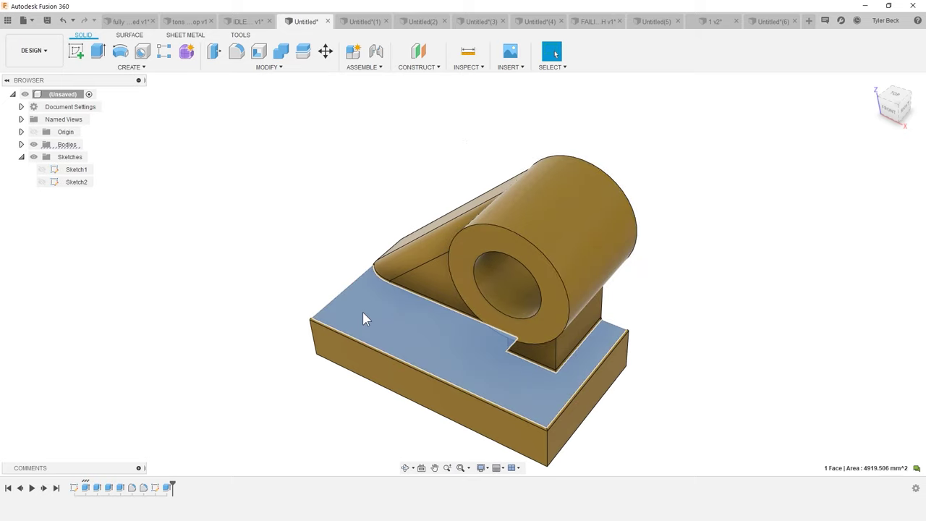
pyautogui.click(76, 52)
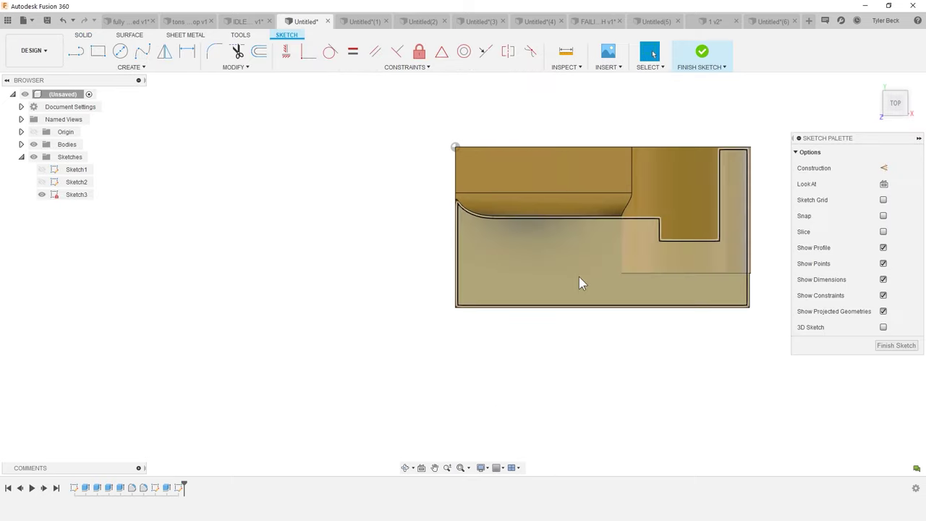
pyautogui.scroll(5, 579, 282)
pyautogui.moveTo(601, 448)
pyautogui.keyDown('shift'); pyautogui.mouseDown(button='middle')
pyautogui.moveTo(528, 390)
pyautogui.moveTo(563, 419)
pyautogui.mouseUp(button='middle'); pyautogui.keyUp('shift')
pyautogui.press('s')
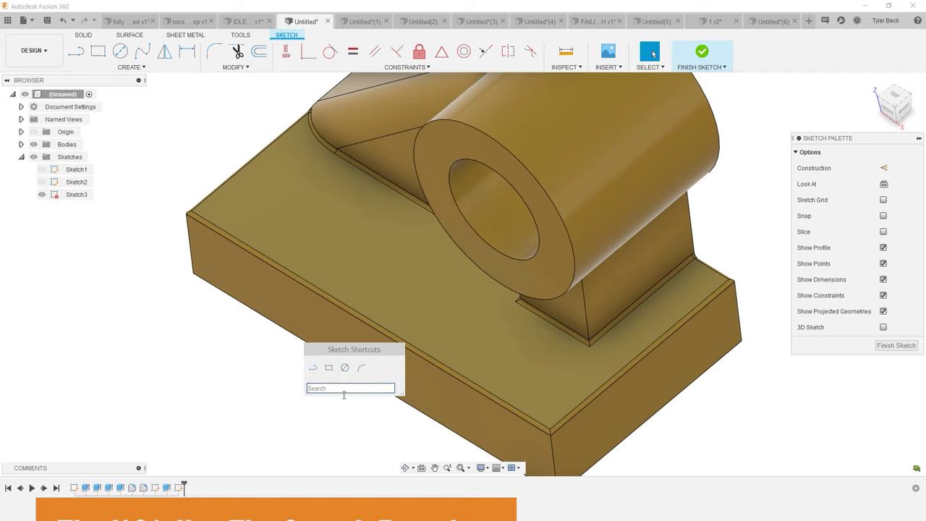
# Step: Search the sketch shortcuts for FILL, rev, PATT and REC, adding Center Rectangle to shortcuts
pyautogui.write('FILL')
pyautogui.press('BackSpace')
pyautogui.press('BackSpace')
pyautogui.press('BackSpace')
pyautogui.press('BackSpace')
pyautogui.write('rev')
pyautogui.press('BackSpace')
pyautogui.press('BackSpace')
pyautogui.press('BackSpace')
pyautogui.write('PATT')
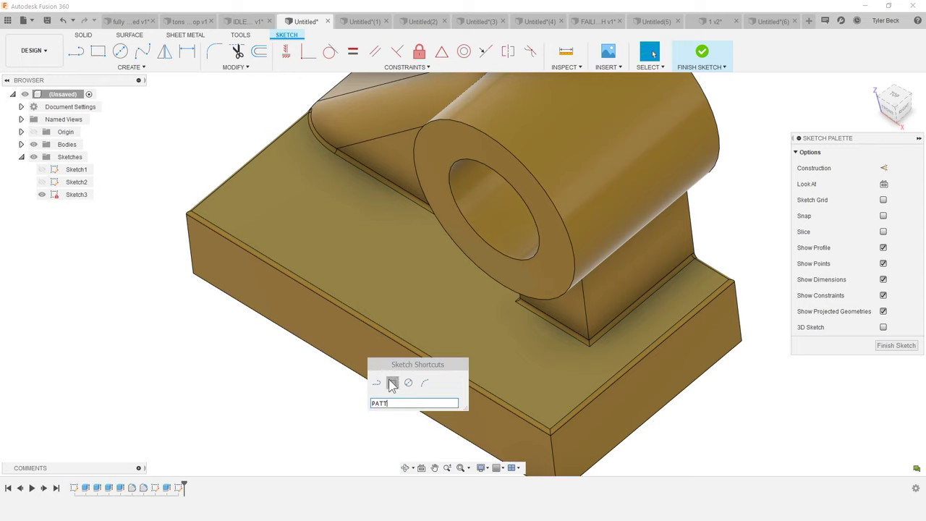
pyautogui.press('BackSpace')
pyautogui.press('BackSpace')
pyautogui.press('BackSpace')
pyautogui.press('BackSpace')
pyautogui.write('RE')
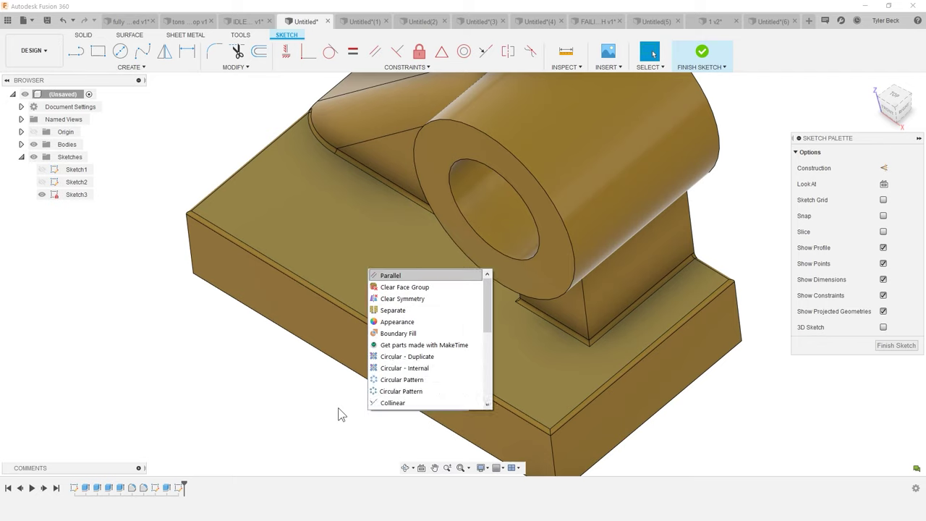
pyautogui.write('C')
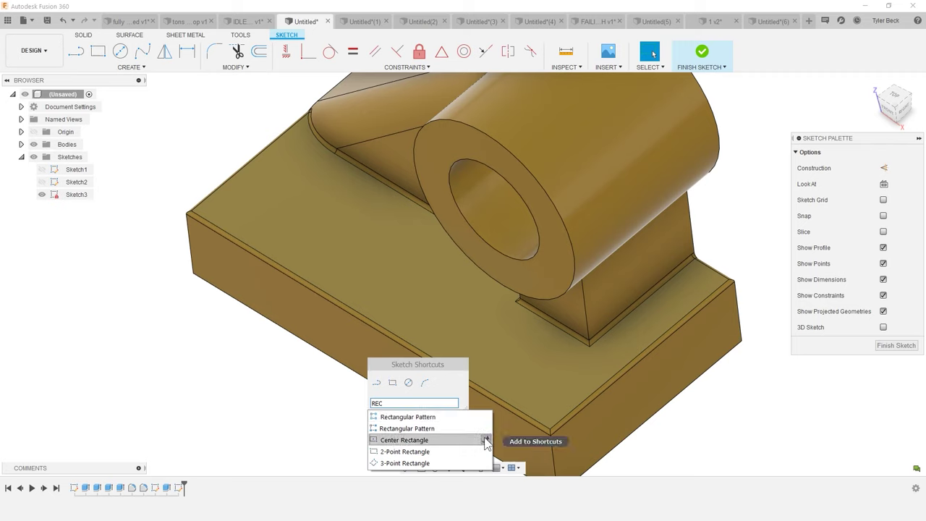
pyautogui.click(320, 388)
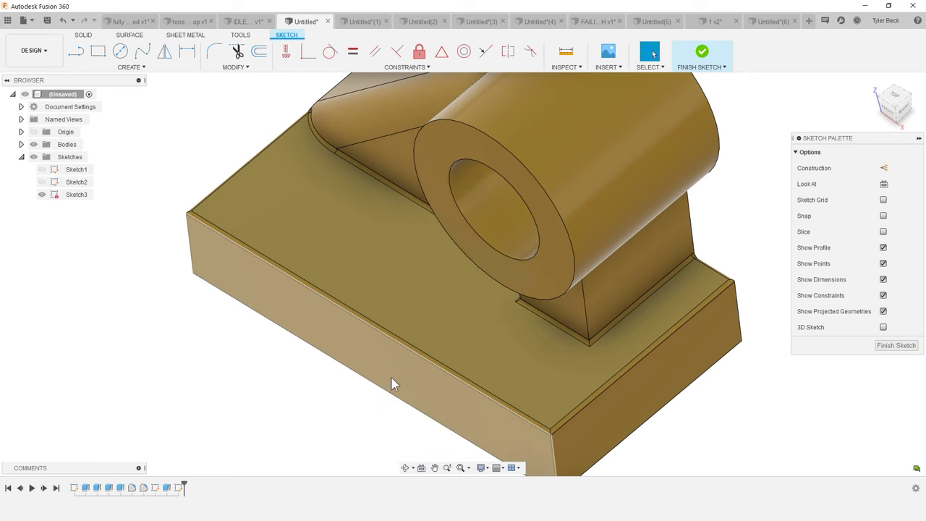
# Step: Draw a small centre rectangle on the base's top face using the new shortcut
pyautogui.click(341, 253)
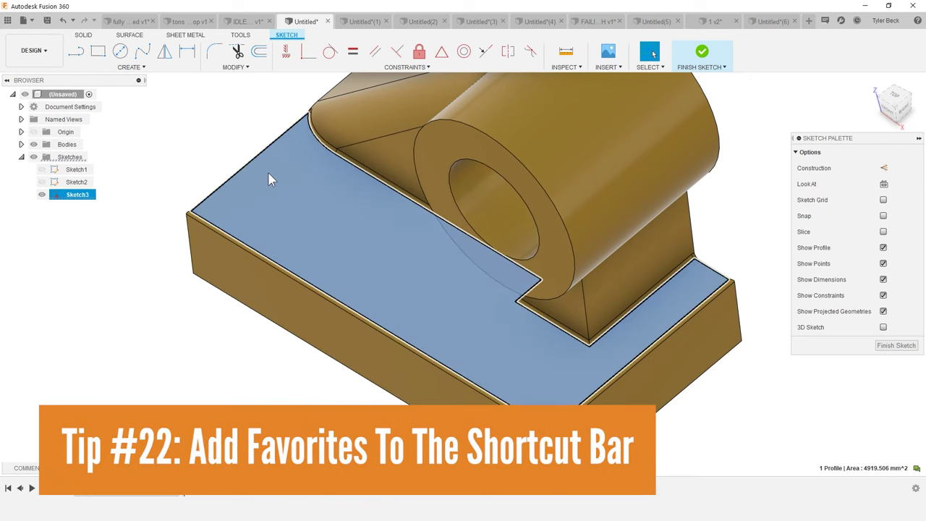
pyautogui.press('s')
pyautogui.click(340, 196)
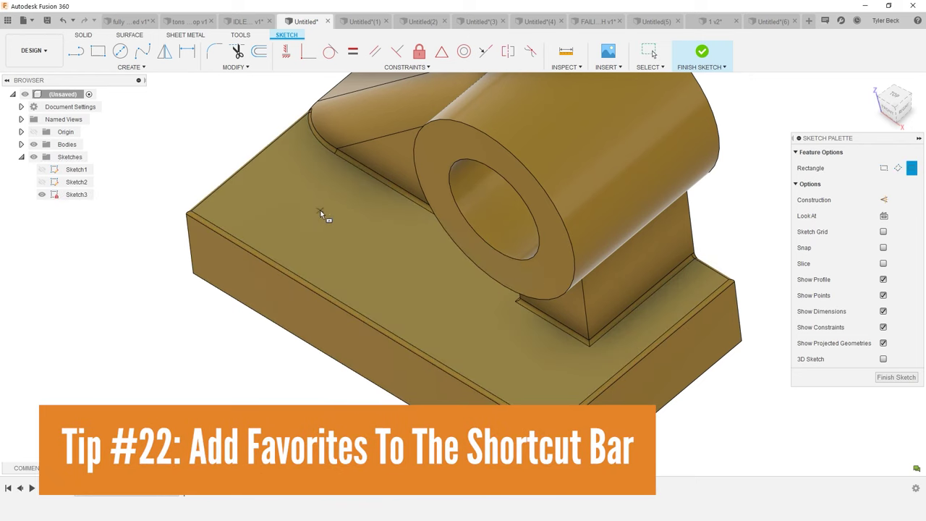
pyautogui.click(307, 204)
pyautogui.click(315, 241)
pyautogui.press('Escape')
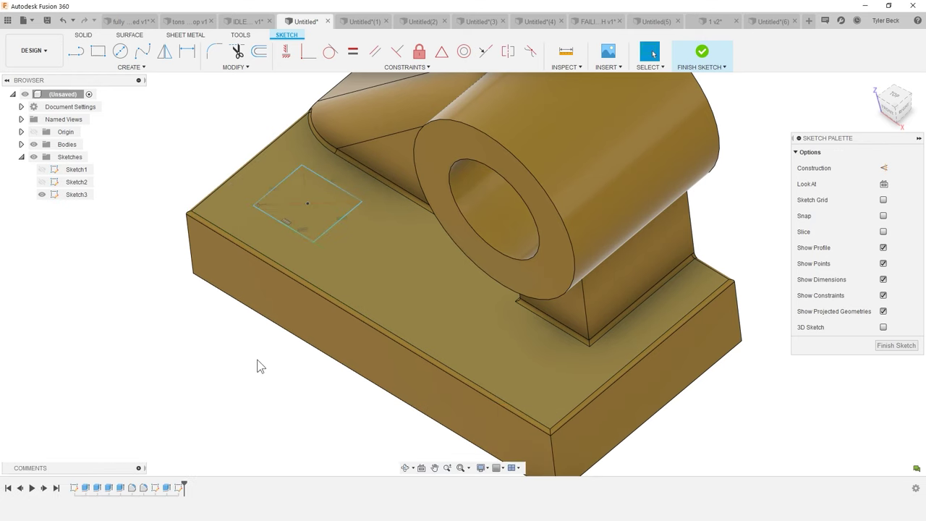
pyautogui.keyDown('shift'); pyautogui.moveTo(253, 341); pyautogui.dragTo(278, 316, button='middle'); pyautogui.keyUp('shift')
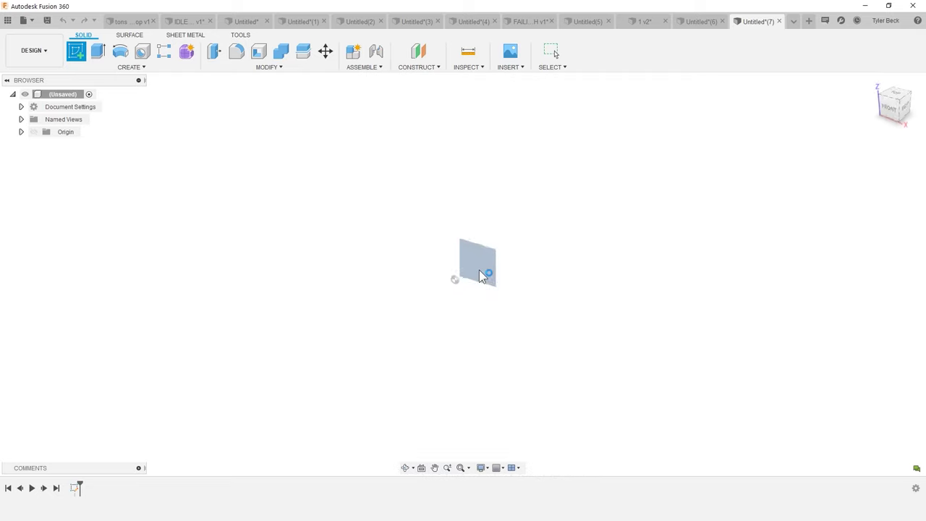
# Step: Draw a two-point rectangle from the origin, entering 75 mm height and 120 mm width
pyautogui.press('r')
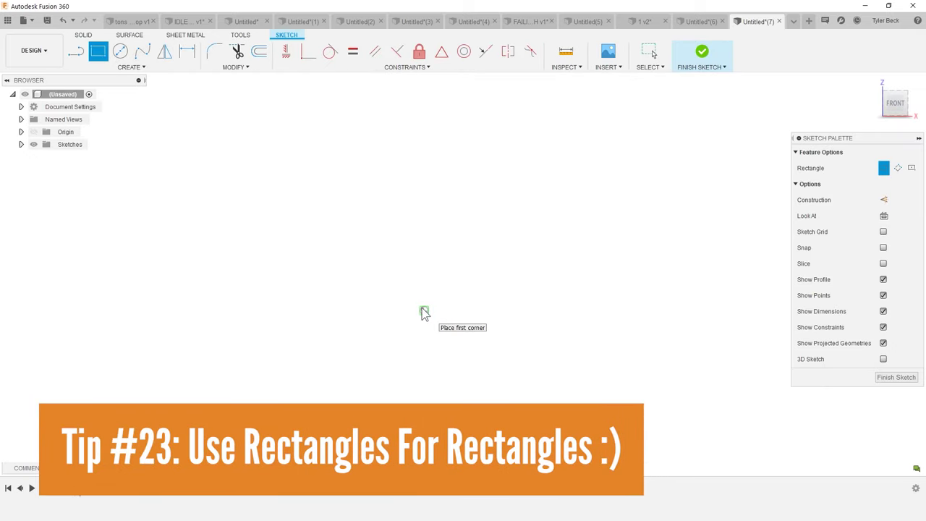
pyautogui.click(424, 311)
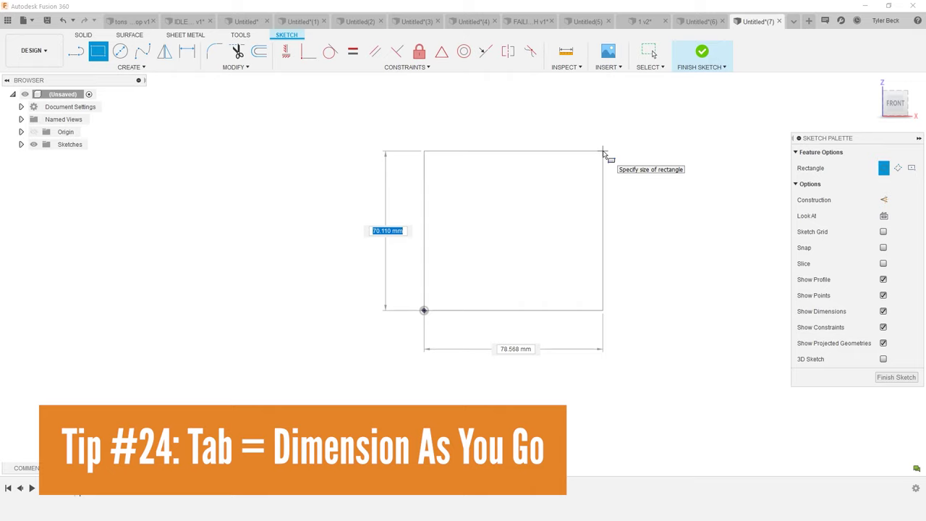
pyautogui.write('75')
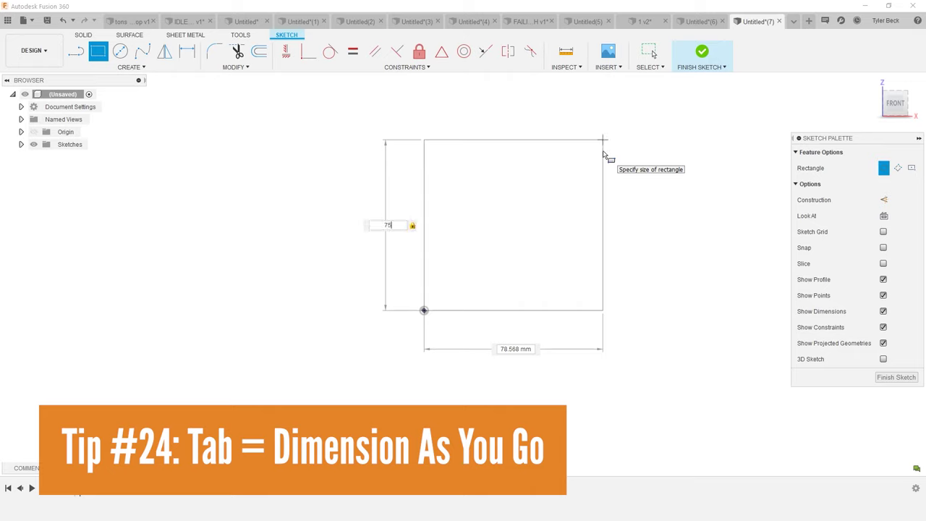
pyautogui.press('Tab')
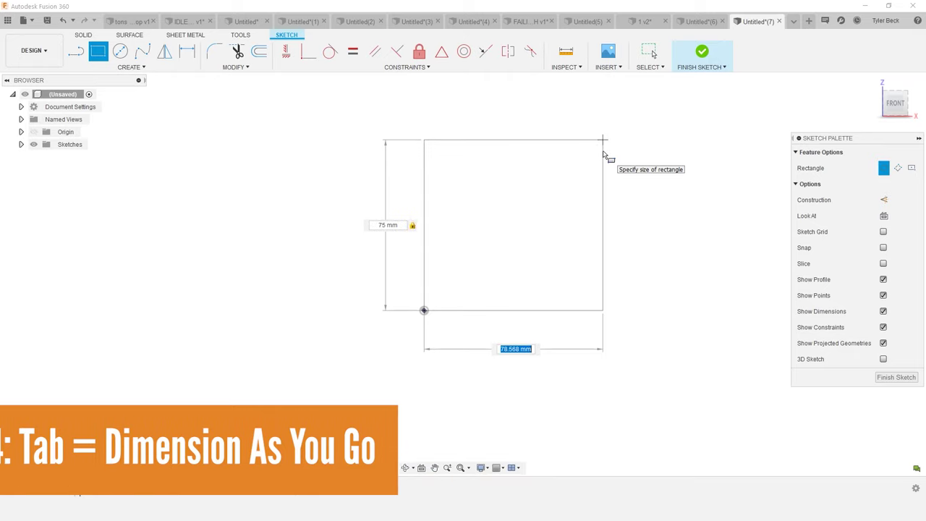
pyautogui.write('120')
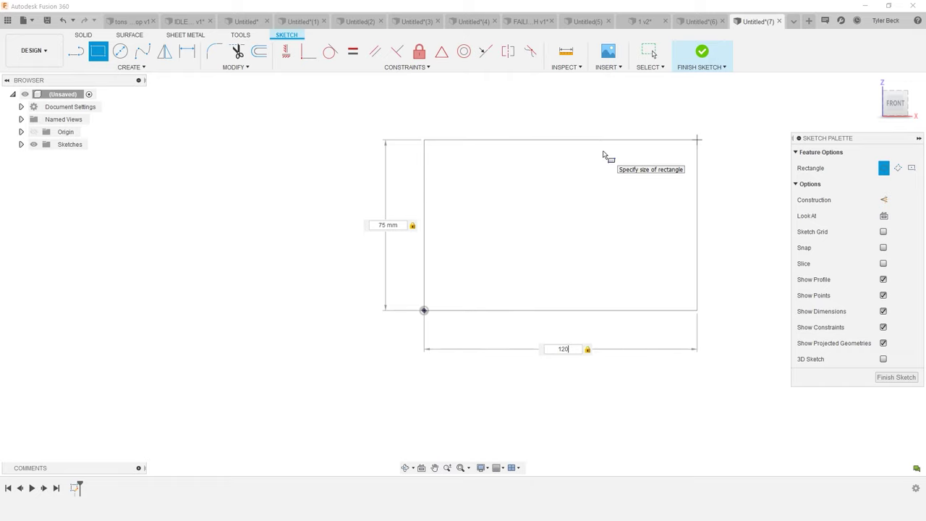
pyautogui.press('Return')
pyautogui.press('Escape')
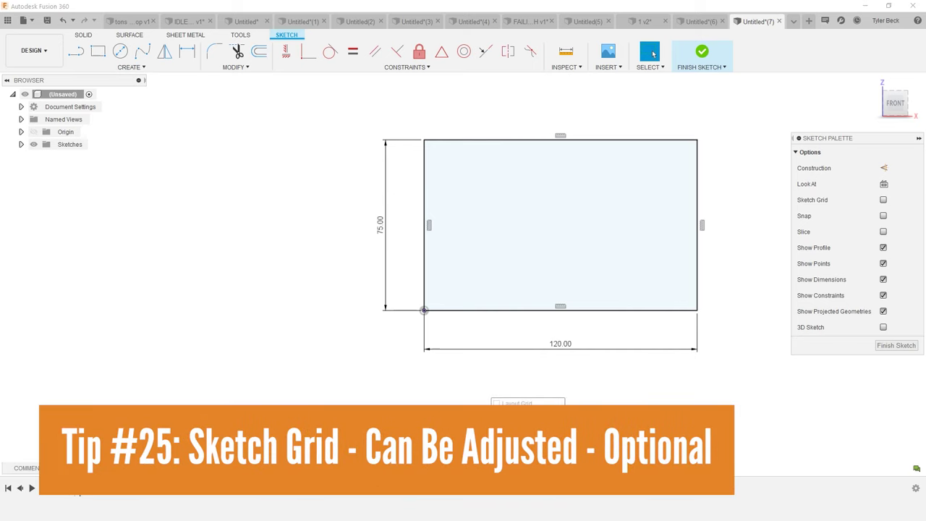
# Step: Set the sketch grid to Fixed spacing and turn the sketch grid on
pyautogui.click(652, 54)
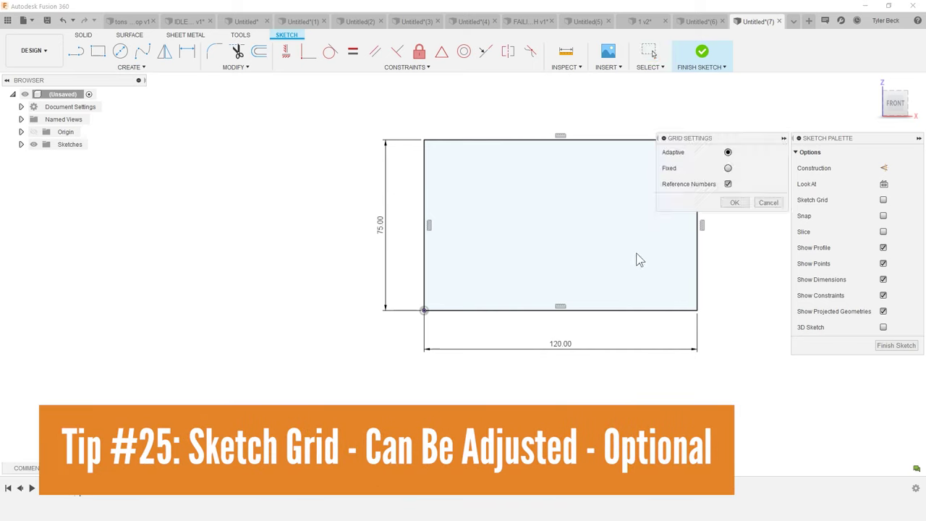
pyautogui.moveTo(708, 143); pyautogui.dragTo(247, 185)
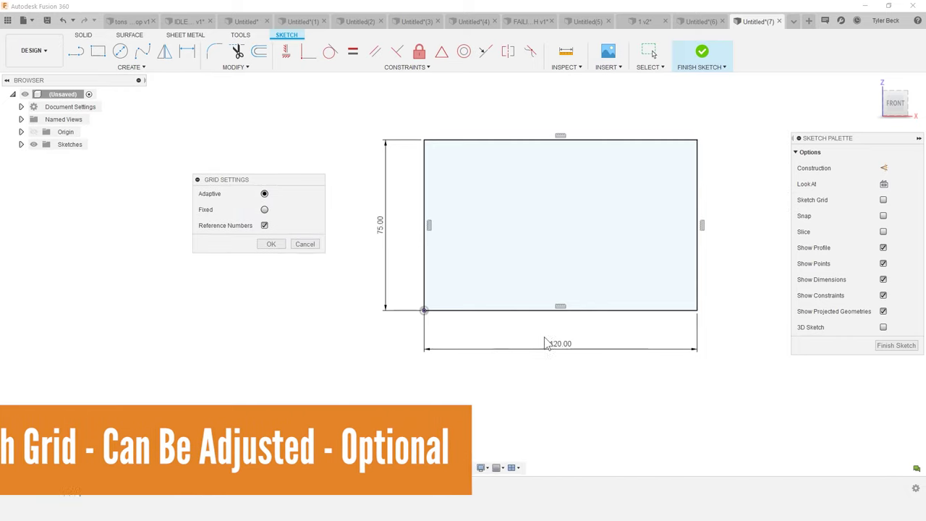
pyautogui.click(265, 211)
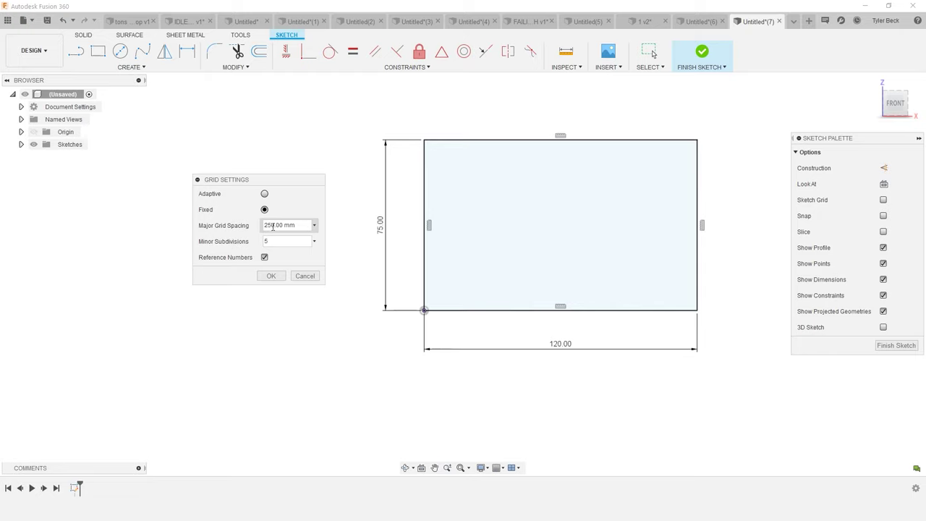
pyautogui.click(272, 277)
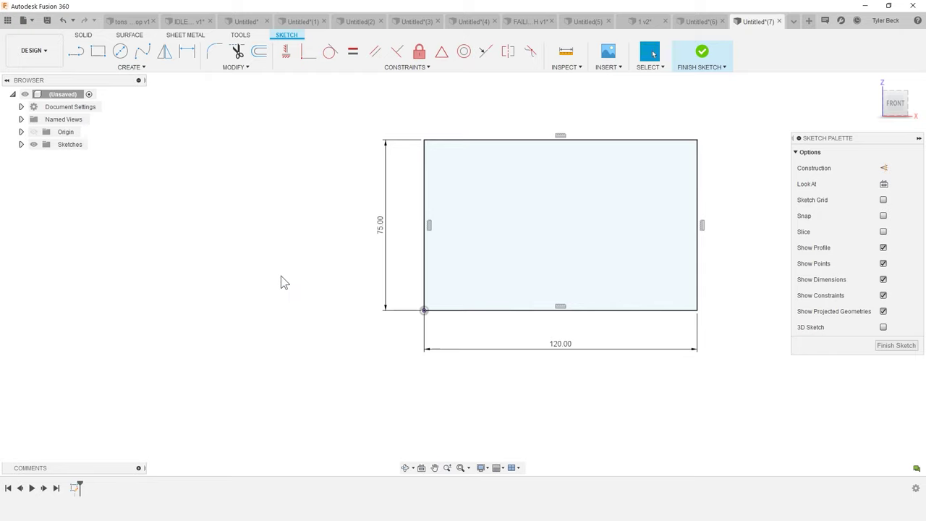
pyautogui.click(882, 201)
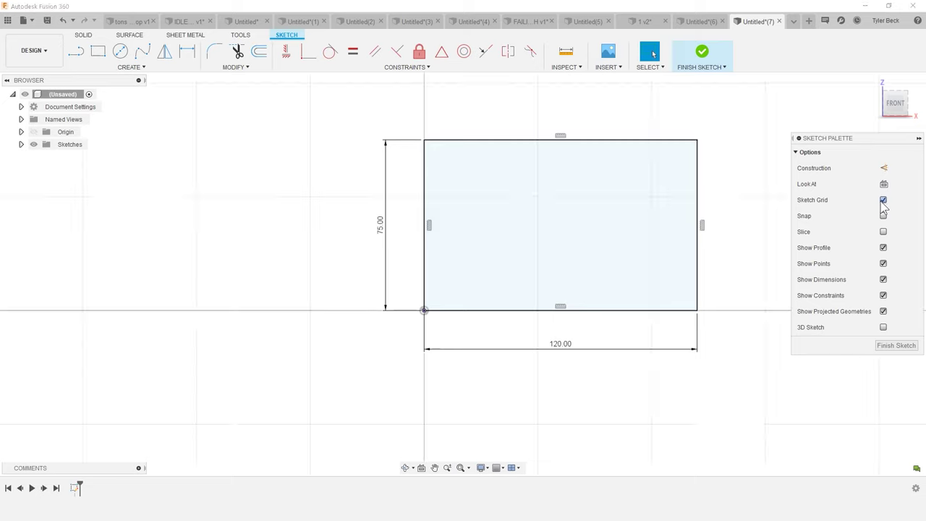
# Step: Draw a 45° line from the origin and a horizontal line back to the rectangle's left edge
pyautogui.click(83, 55)
pyautogui.moveTo(423, 311); pyautogui.dragTo(311, 196)
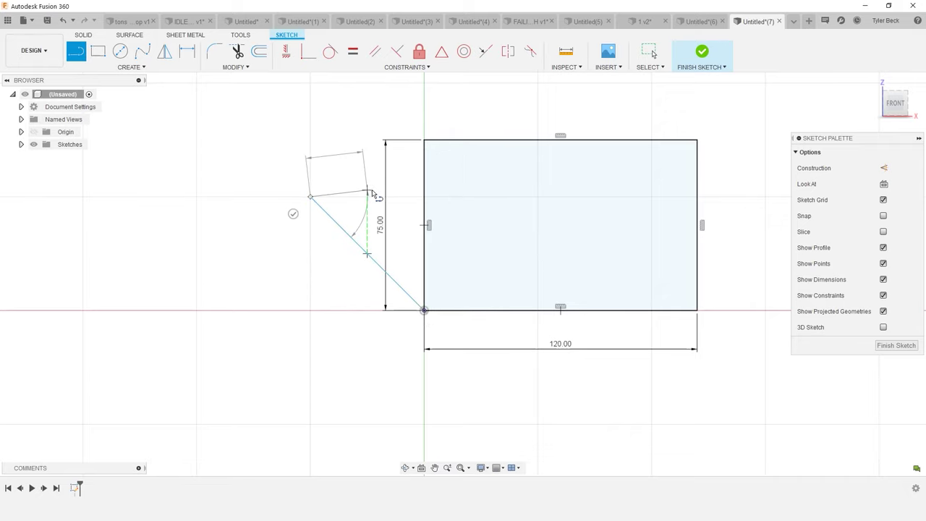
pyautogui.click(423, 199)
pyautogui.scroll(-1, 665, 297)
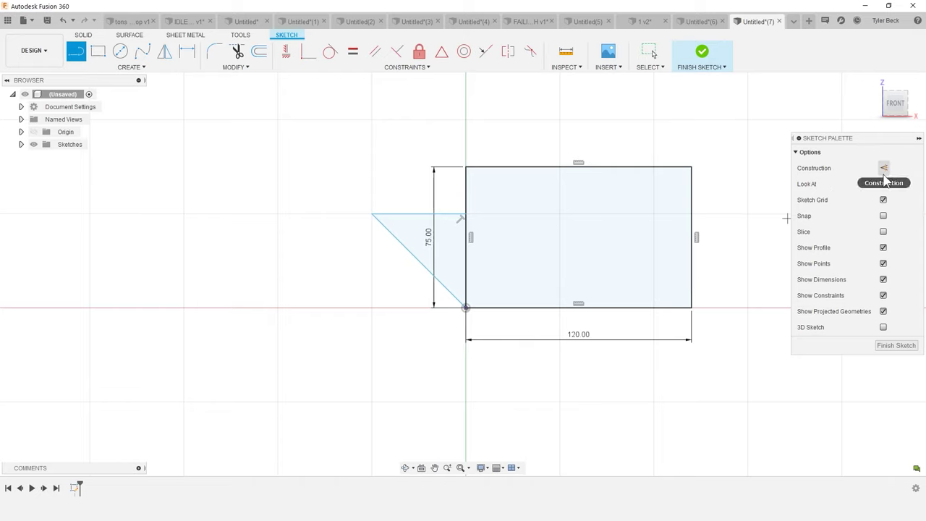
# Step: Make the triangle's top horizontal line construction geometry and view the sketch head-on
pyautogui.press('Escape')
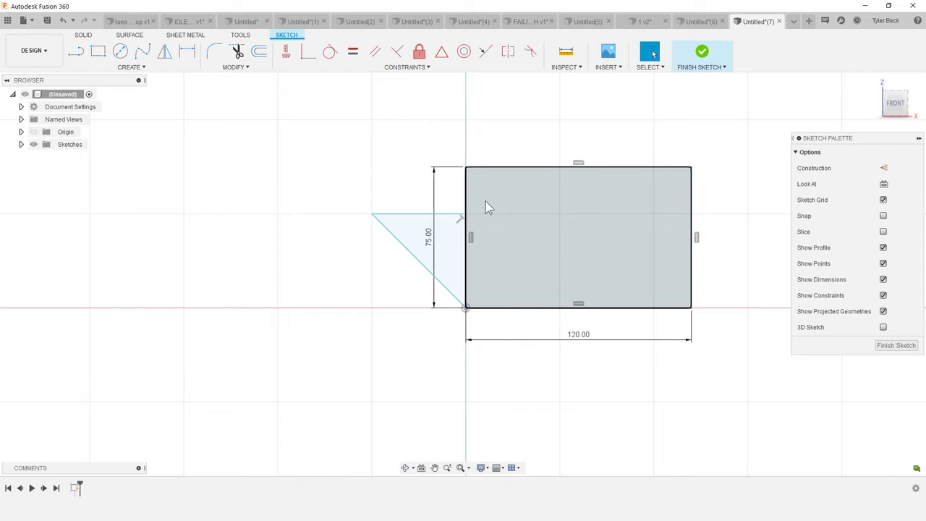
pyautogui.click(408, 214)
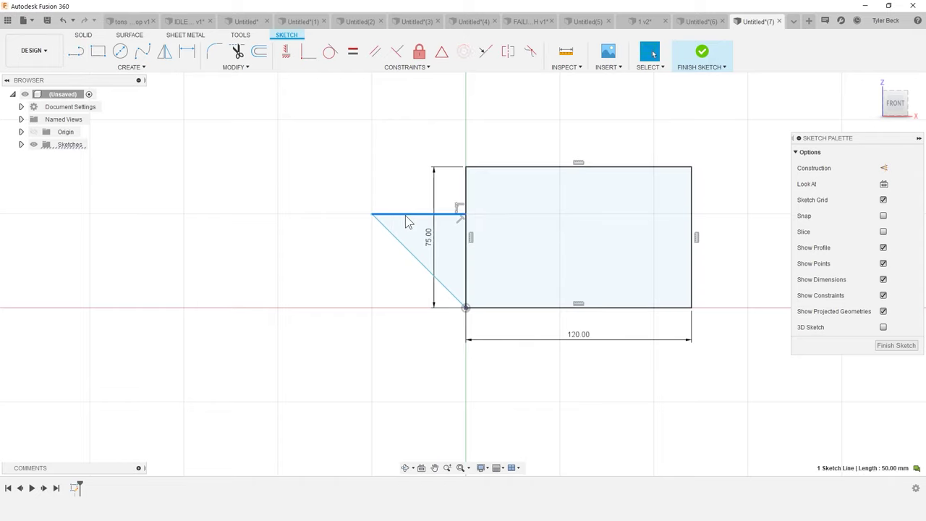
pyautogui.click(884, 168)
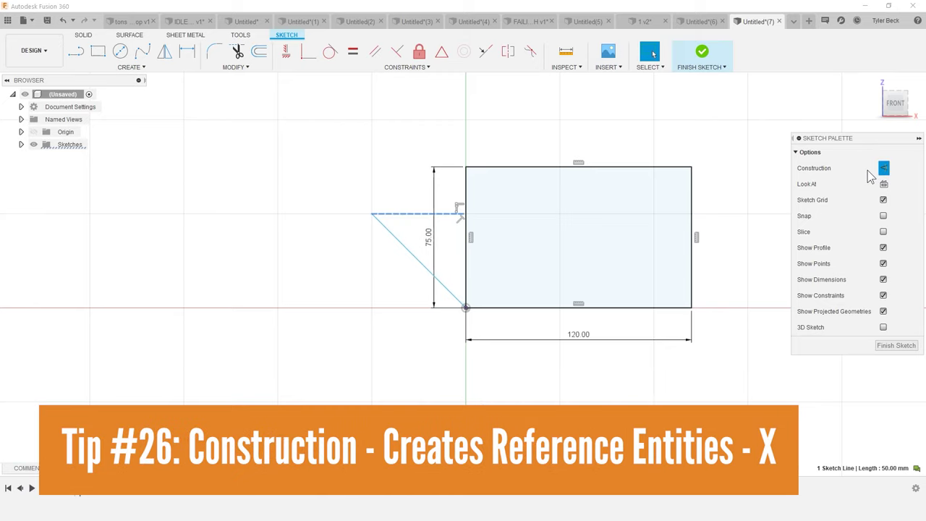
pyautogui.moveTo(719, 240)
pyautogui.keyDown('shift'); pyautogui.mouseDown(button='middle')
pyautogui.moveTo(642, 284)
pyautogui.moveTo(658, 285)
pyautogui.mouseUp(button='middle'); pyautogui.keyUp('shift')
pyautogui.click(884, 185)
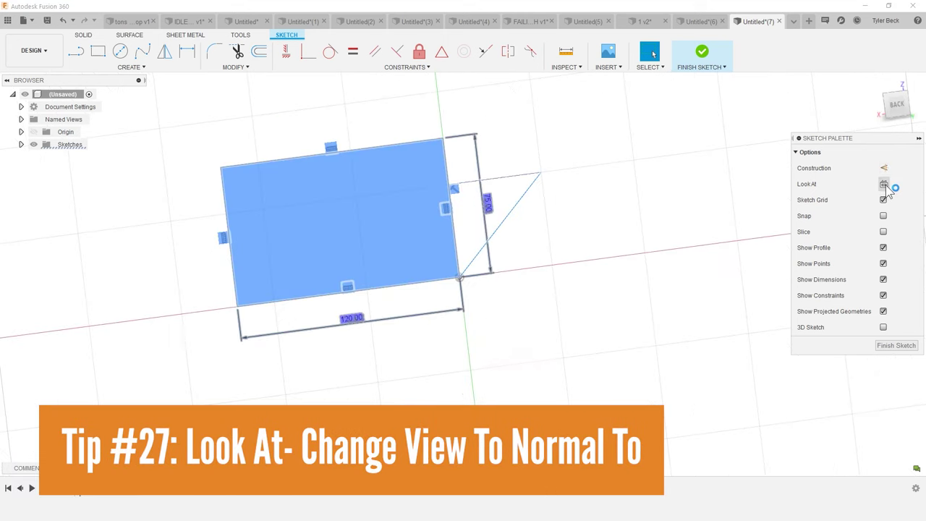
pyautogui.click(511, 354)
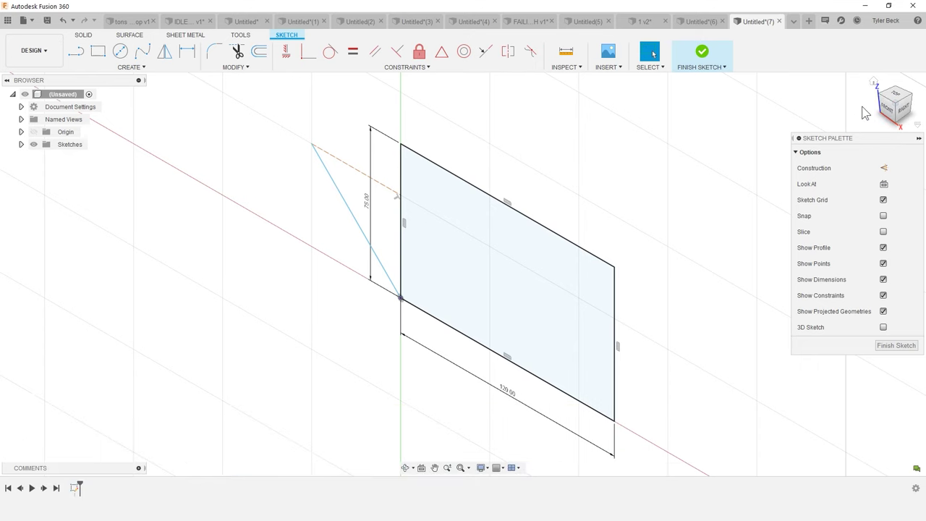
# Step: Face the sketch again, turn snapping back on, and pick the Line tool
pyautogui.keyDown('shift'); pyautogui.moveTo(579, 219); pyautogui.dragTo(559, 234, button='middle'); pyautogui.keyUp('shift')
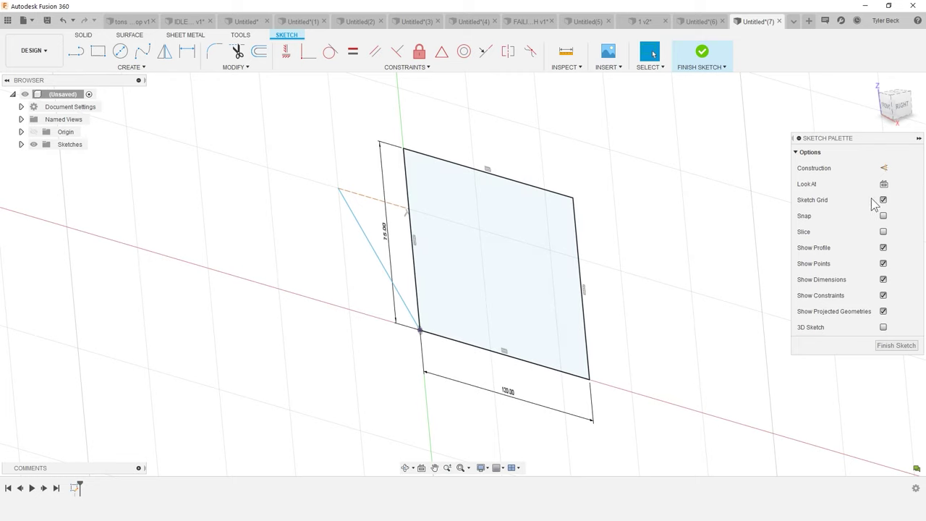
pyautogui.click(884, 184)
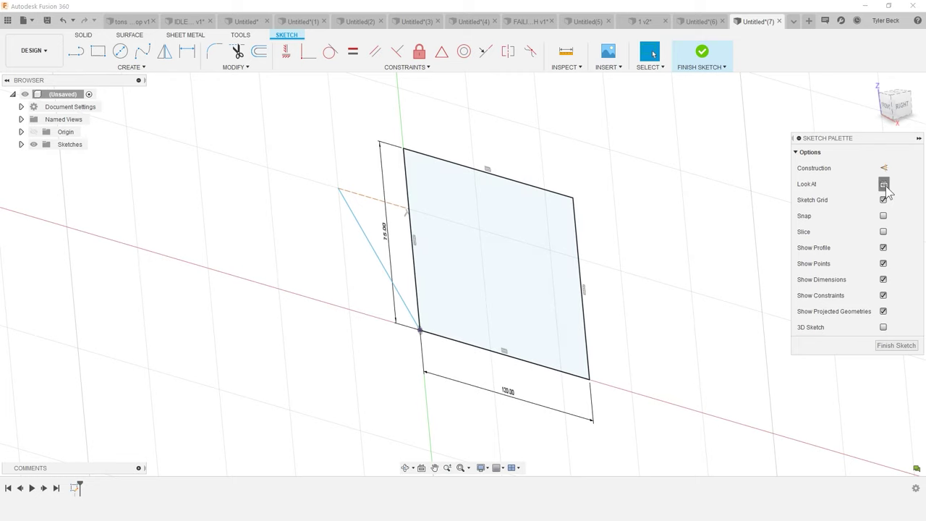
pyautogui.click(883, 216)
pyautogui.press('l')
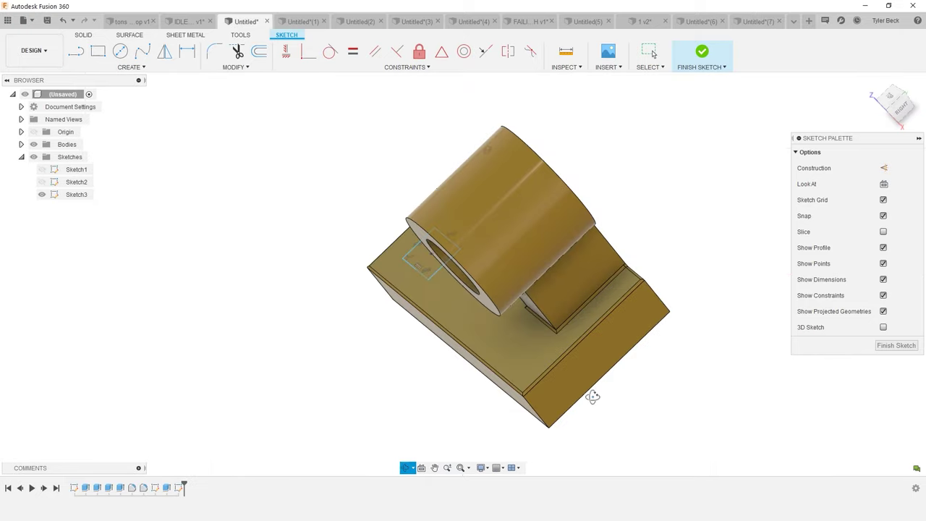
pyautogui.keyDown('shift'); pyautogui.moveTo(592, 396); pyautogui.dragTo(620, 285, button='middle'); pyautogui.keyUp('shift')
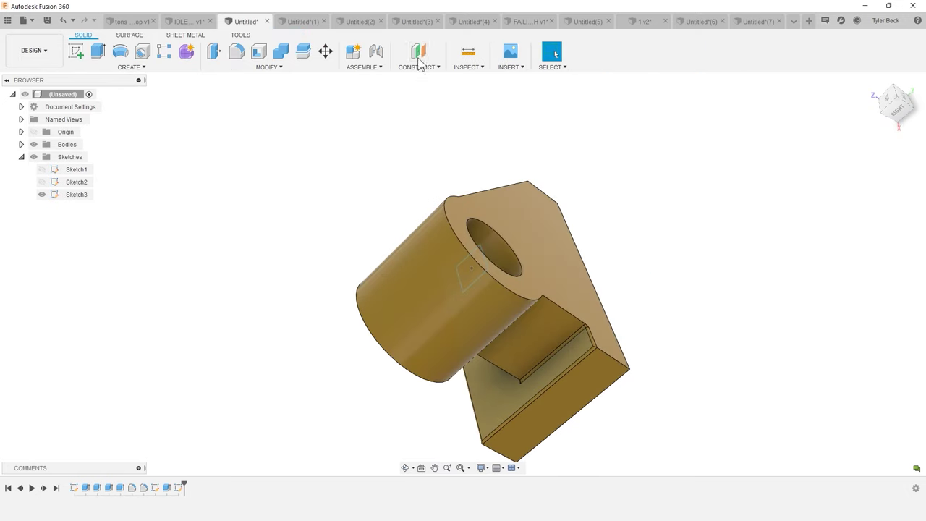
# Step: Create an offset plane -25 mm from the boss's end face, cutting through the part
pyautogui.click(419, 57)
pyautogui.click(548, 232)
pyautogui.keyDown('shift'); pyautogui.moveTo(554, 265); pyautogui.dragTo(557, 239, button='middle'); pyautogui.keyUp('shift')
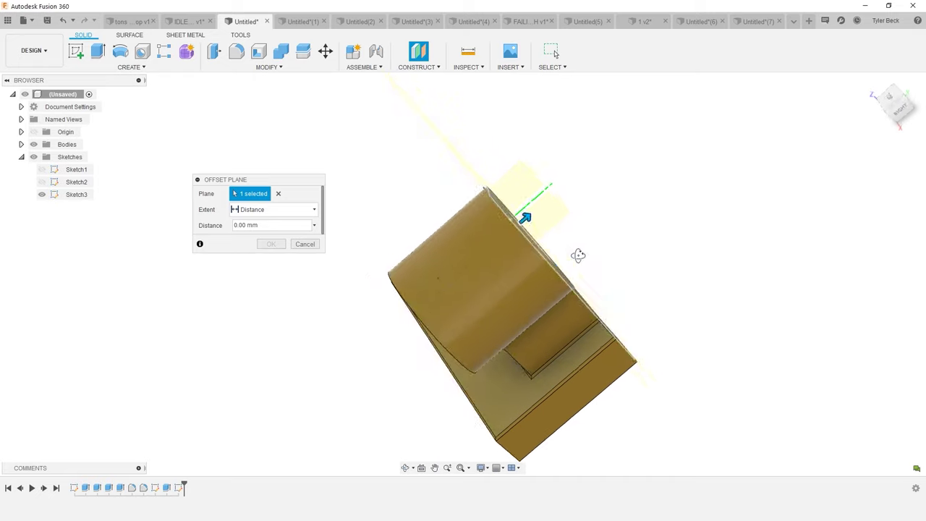
pyautogui.moveTo(523, 221); pyautogui.dragTo(469, 268)
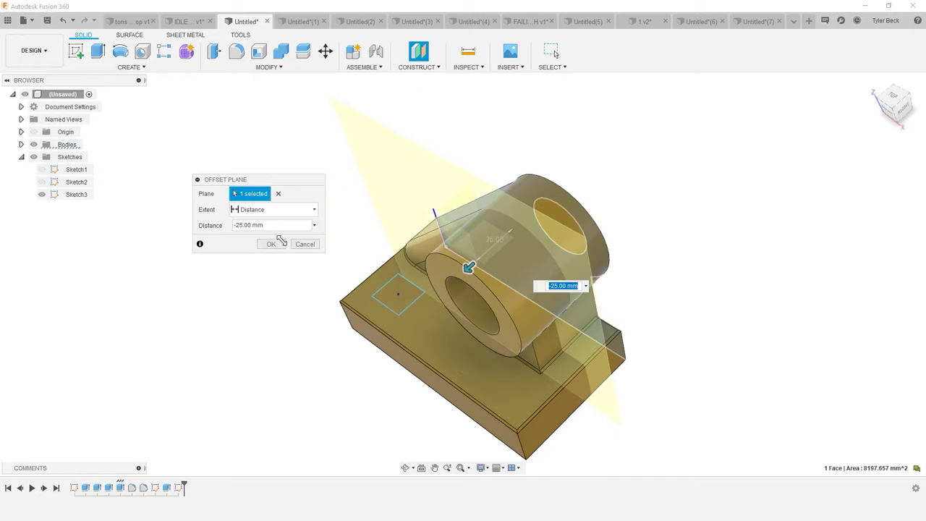
pyautogui.click(271, 244)
pyautogui.keyDown('shift'); pyautogui.moveTo(500, 283); pyautogui.dragTo(554, 54, button='middle'); pyautogui.keyUp('shift')
pyautogui.keyDown('shift'); pyautogui.moveTo(536, 261); pyautogui.dragTo(525, 264, button='middle'); pyautogui.keyUp('shift')
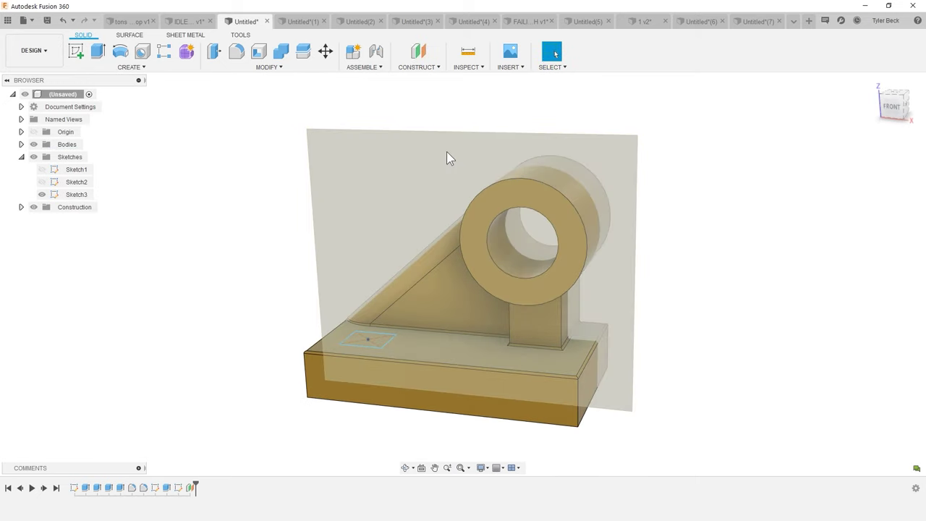
# Step: Start a sketch on Plane1 with Slice on to expose the part's cross-section
pyautogui.click(381, 174)
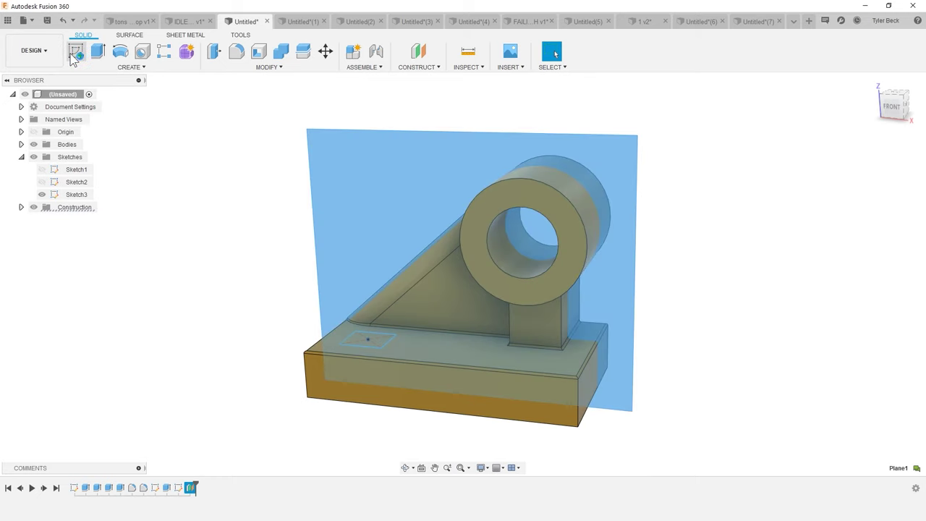
pyautogui.click(74, 55)
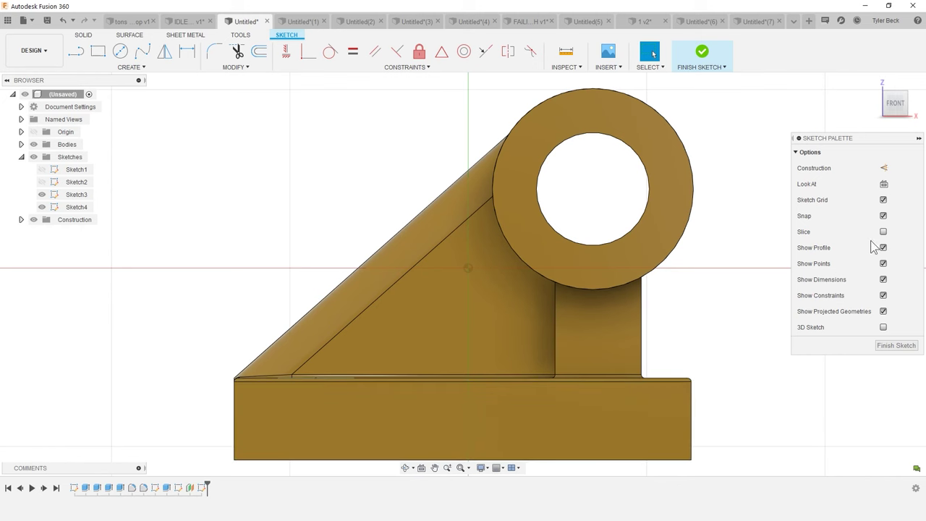
pyautogui.click(883, 231)
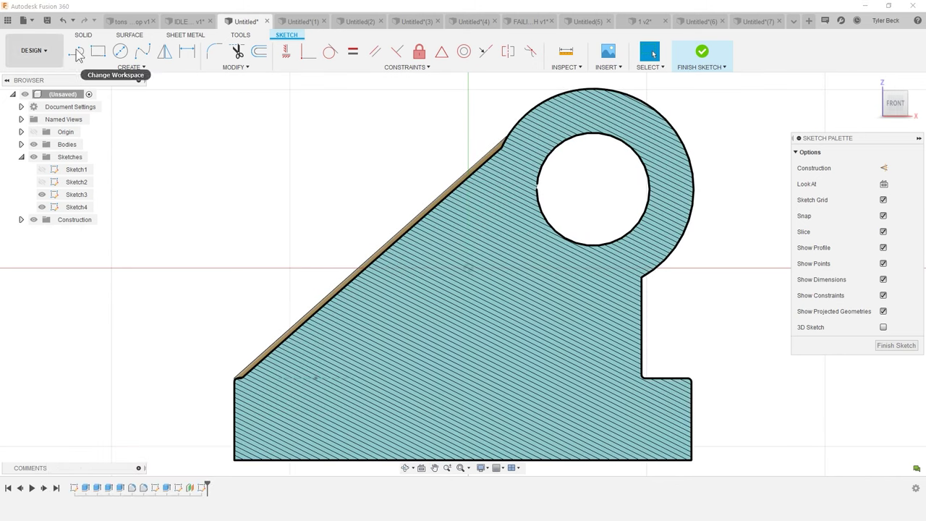
# Step: Try a line from the arc's end, cancel it, and switch to the IDLER ARM design
pyautogui.press('l')
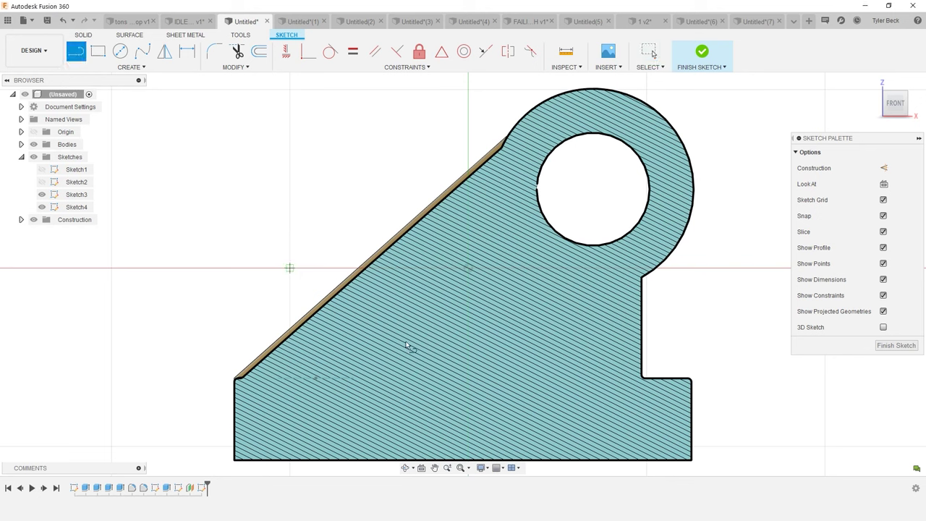
pyautogui.click(663, 269)
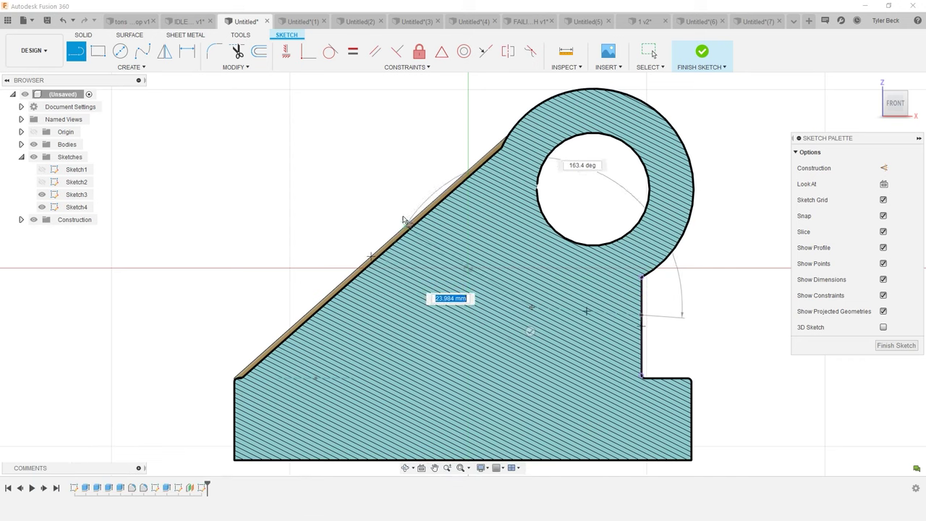
pyautogui.press('Escape')
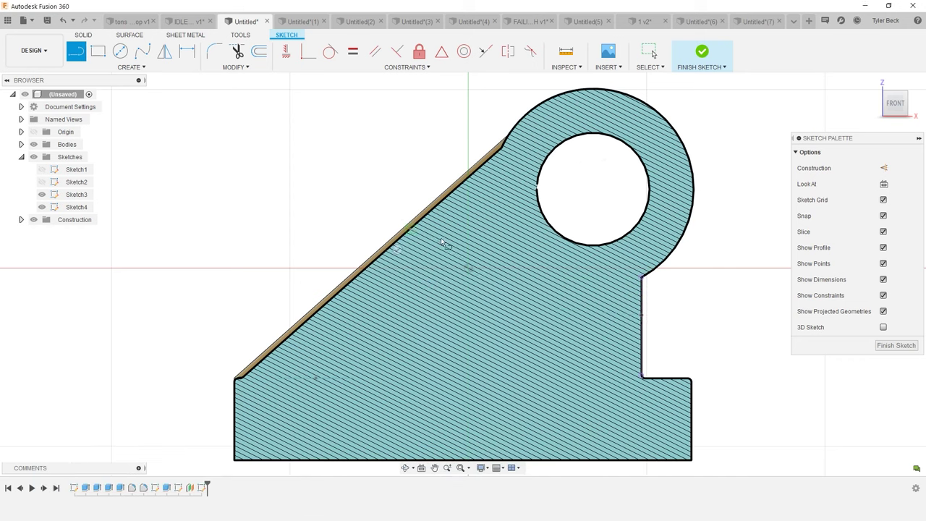
pyautogui.click(470, 267)
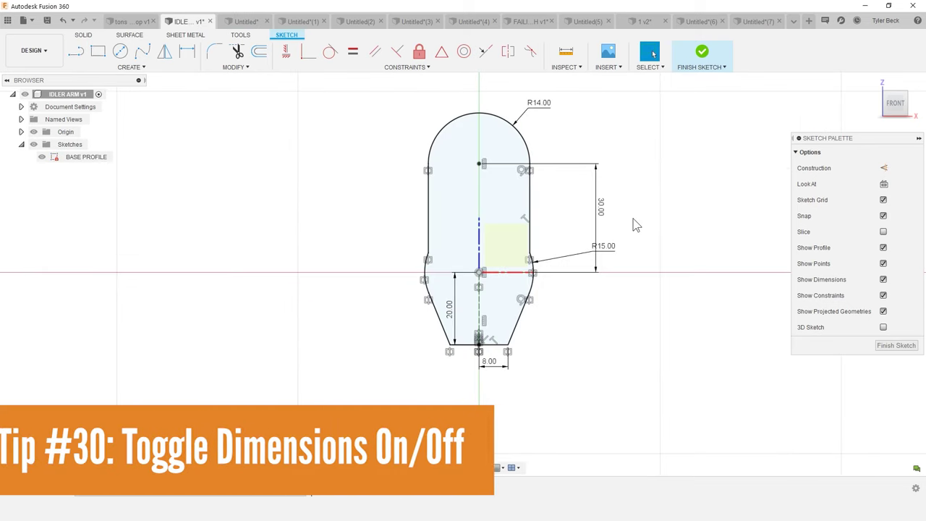
# Step: Hide the BASE PROFILE sketch's dimensions and constraints from the Sketch Palette
pyautogui.click(883, 280)
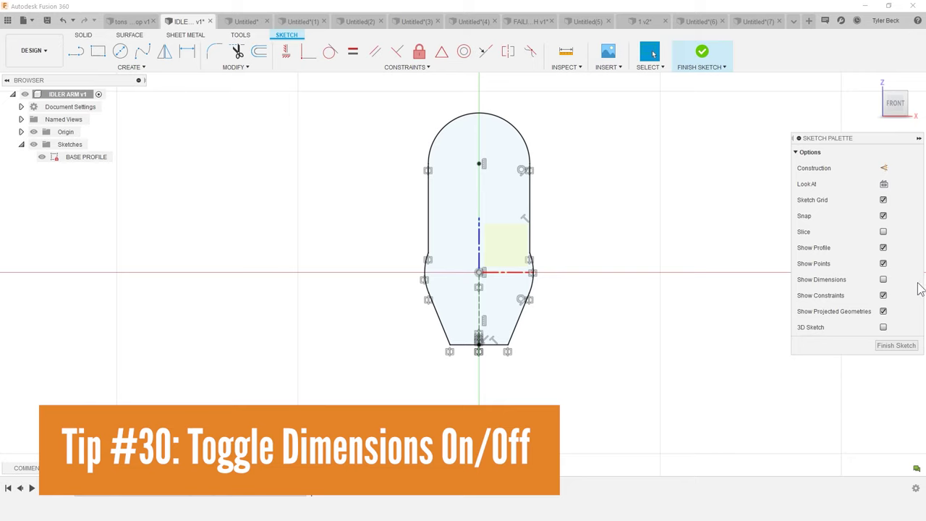
pyautogui.click(883, 295)
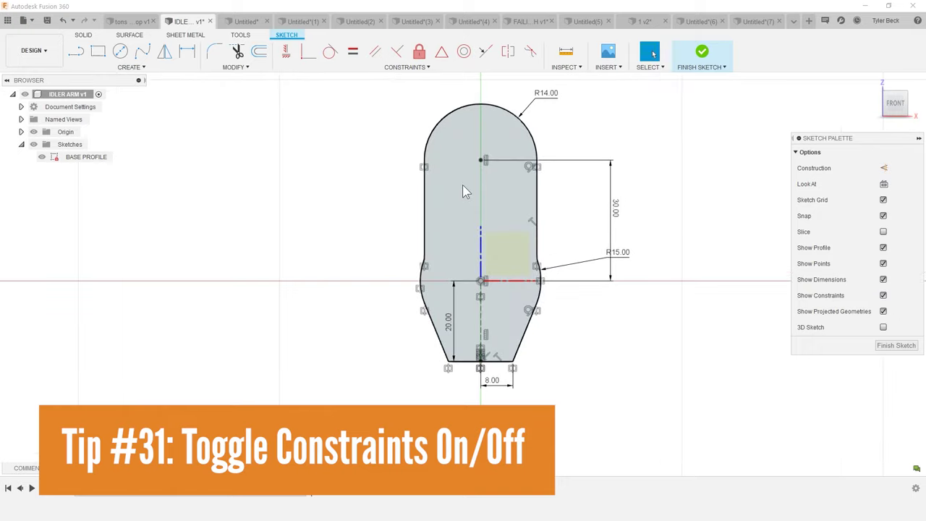
pyautogui.scroll(1, 465, 192)
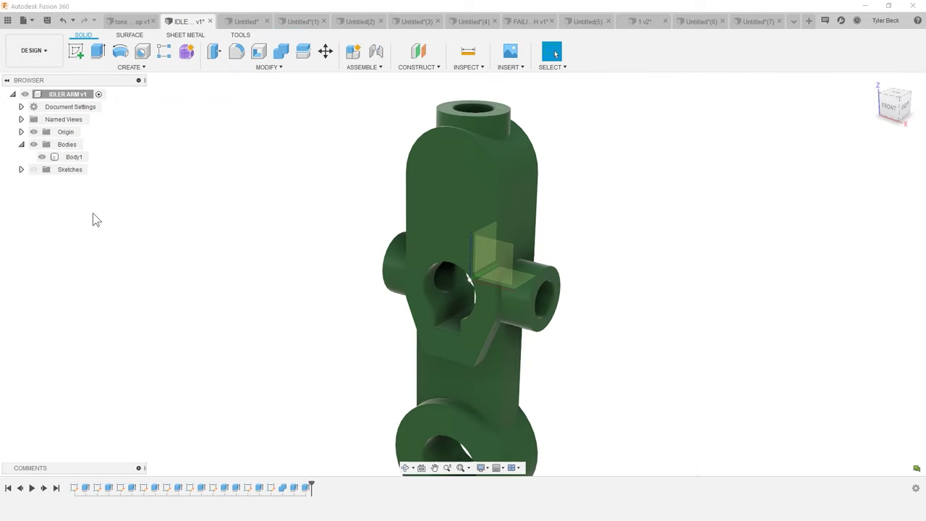
# Step: Show the design's Units setting, try Inch as Unit Type, then cancel to keep millimetres
pyautogui.click(21, 106)
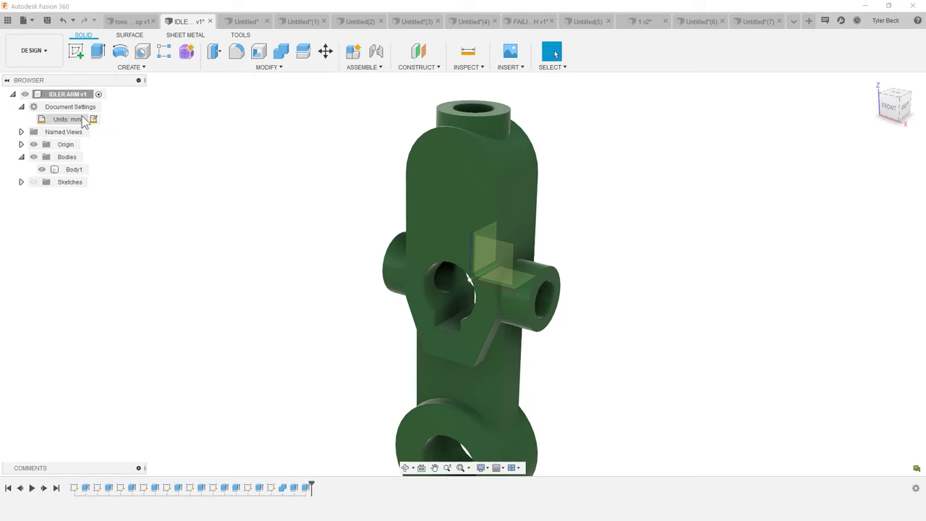
pyautogui.click(92, 119)
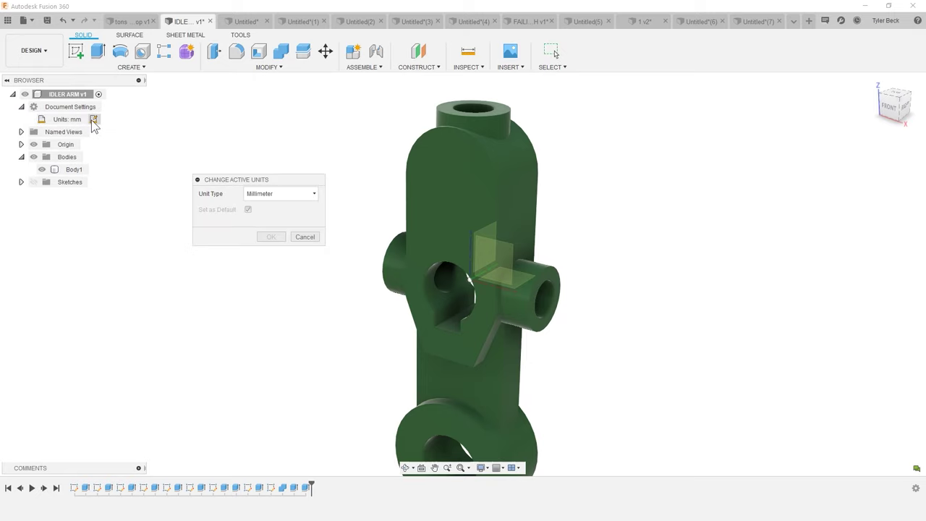
pyautogui.click(265, 194)
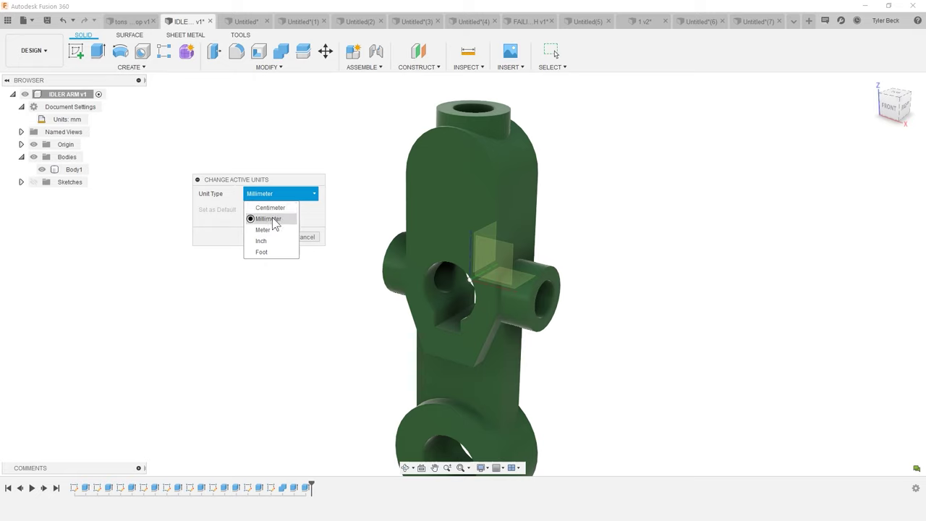
pyautogui.click(253, 219)
pyautogui.click(264, 194)
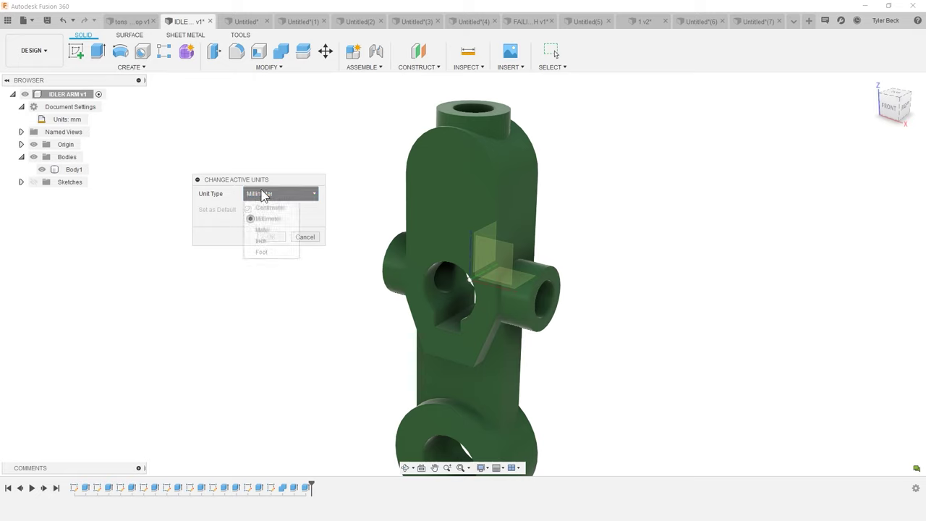
pyautogui.click(262, 241)
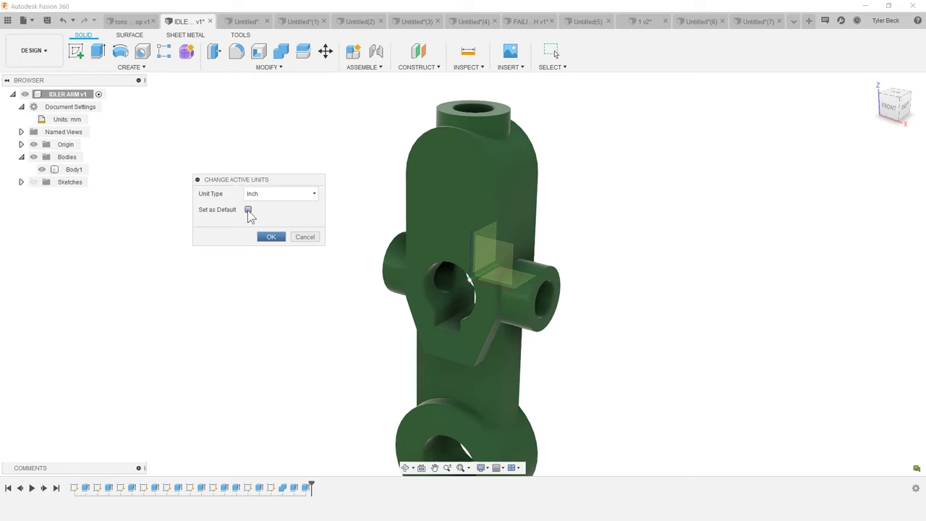
pyautogui.click(303, 239)
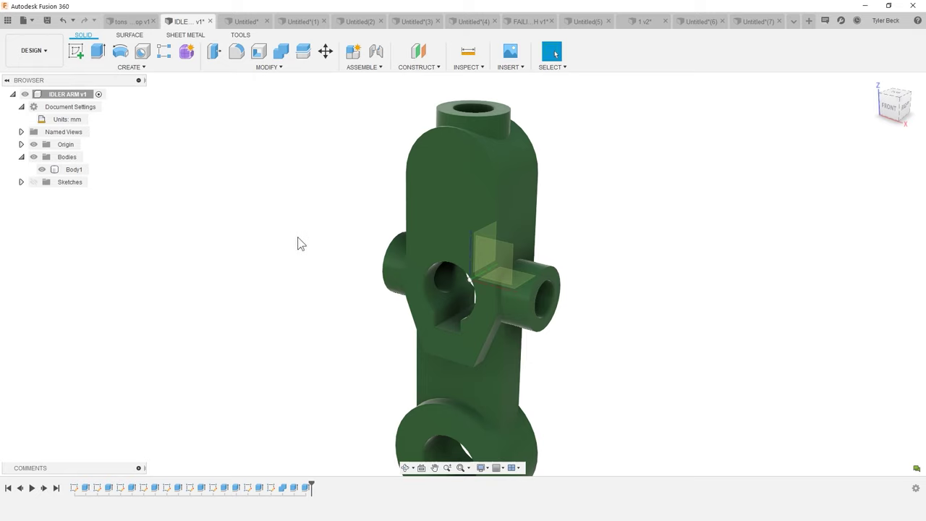
pyautogui.click(885, 21)
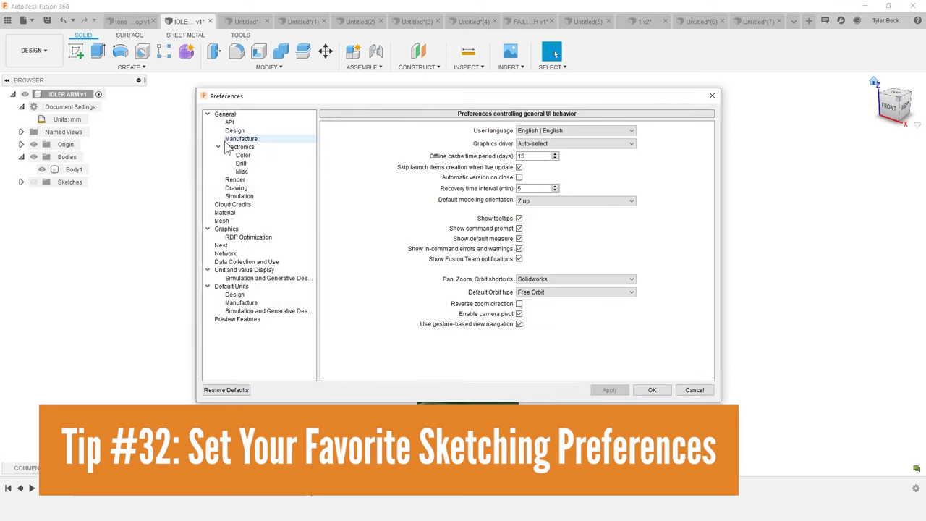
pyautogui.click(235, 131)
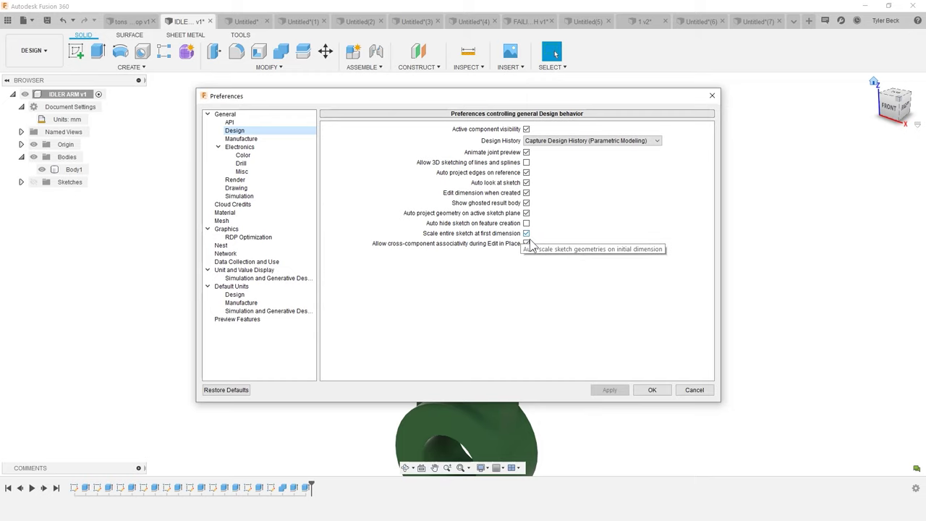
pyautogui.click(664, 391)
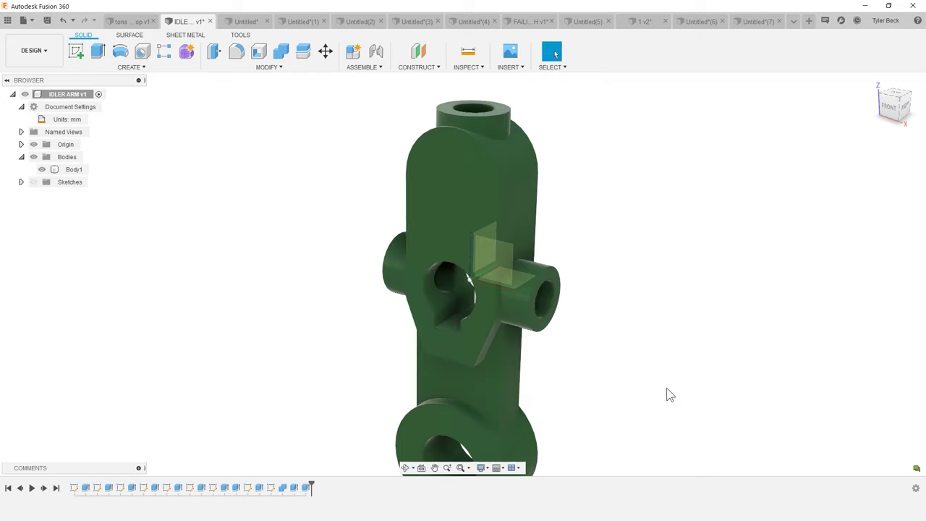
# Step: Start a new design with a sketch on the front origin plane and the grid hidden
pyautogui.click(809, 21)
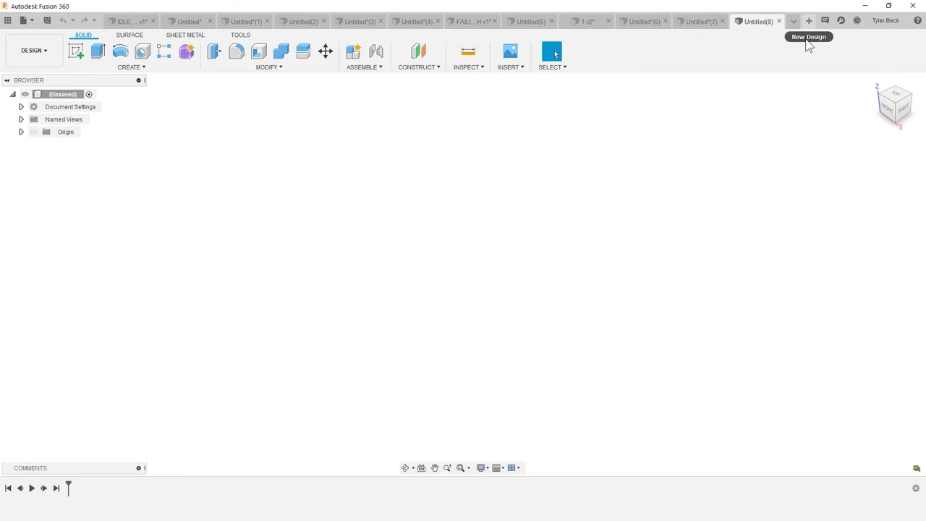
pyautogui.click(75, 51)
pyautogui.click(491, 273)
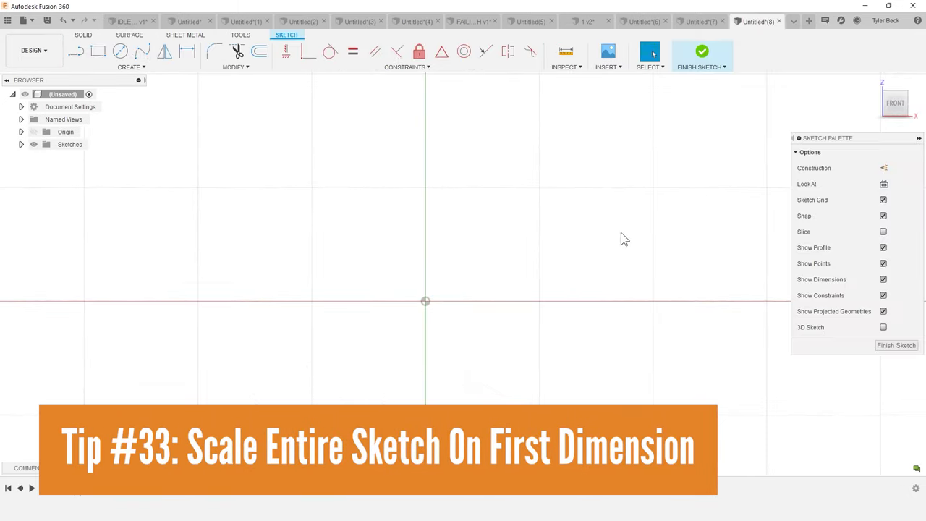
pyautogui.click(883, 200)
# Step: Draw a closed seven-edge polygon outline that starts and ends at the origin
pyautogui.click(76, 51)
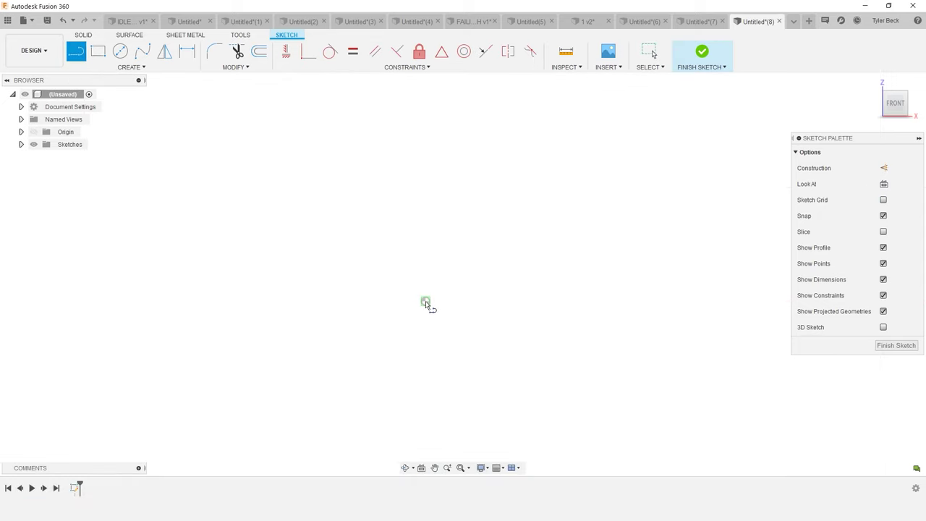
pyautogui.click(425, 301)
pyautogui.click(471, 152)
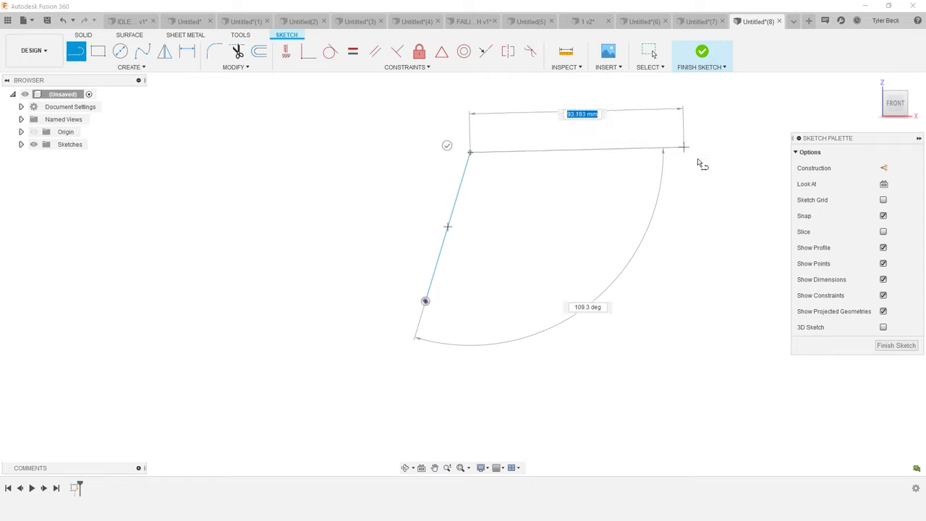
pyautogui.click(697, 151)
pyautogui.click(697, 243)
pyautogui.click(570, 284)
pyautogui.click(485, 284)
pyautogui.click(484, 346)
pyautogui.click(426, 301)
# Step: Dimension the top edge at 1000 mm and position the dimension just above it
pyautogui.press('d')
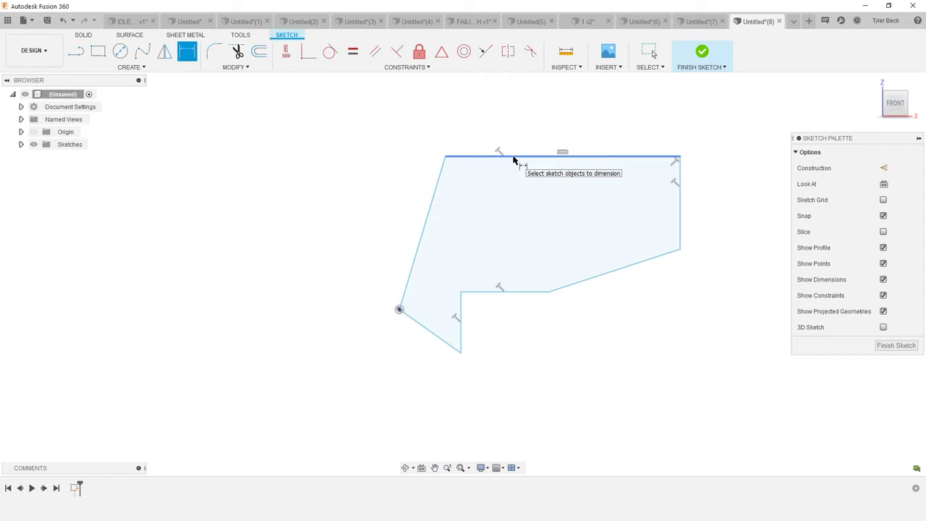
pyautogui.click(520, 157)
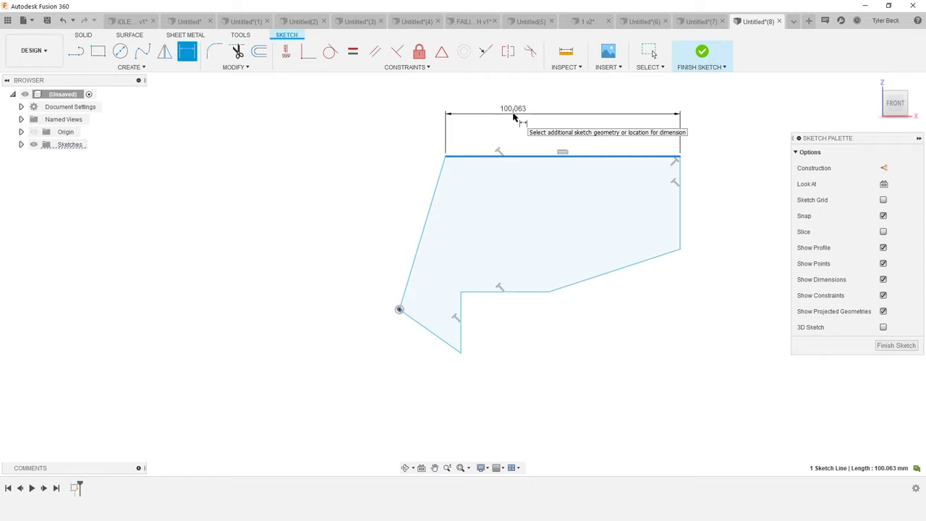
pyautogui.click(514, 119)
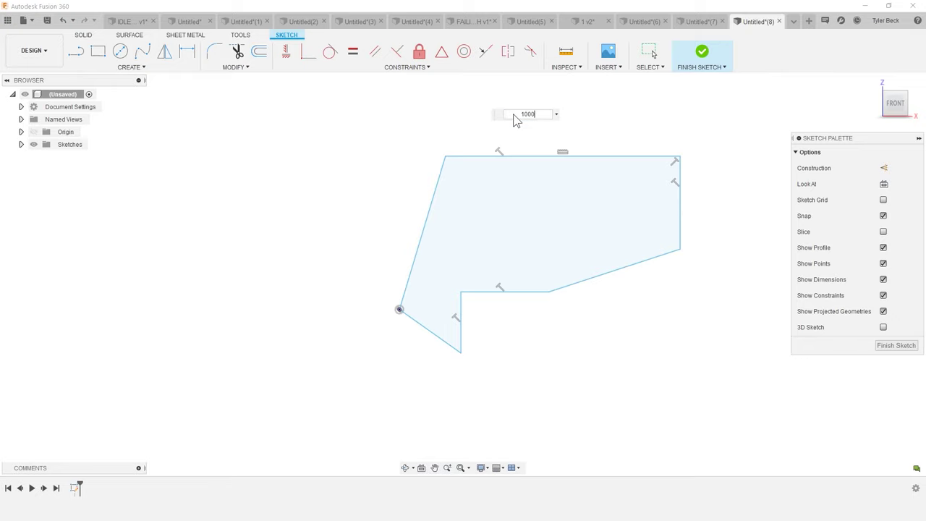
pyautogui.press('Return')
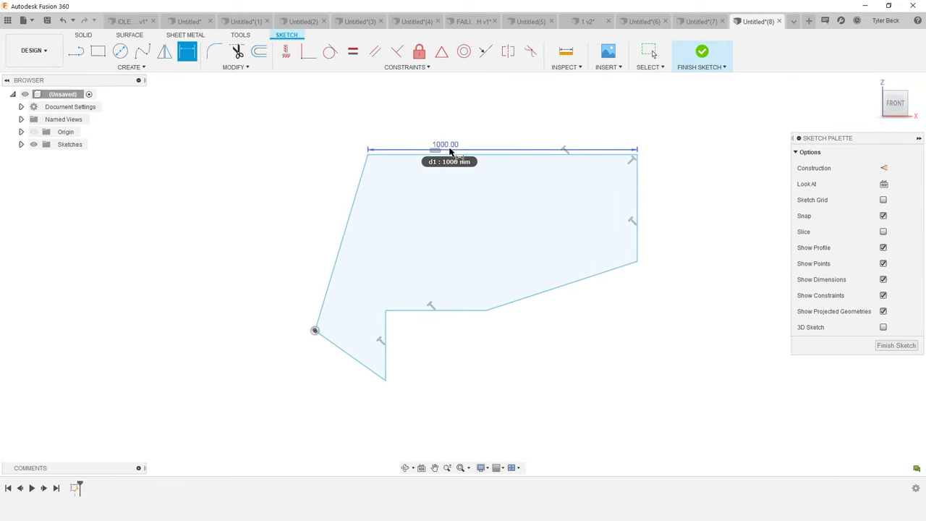
pyautogui.moveTo(452, 144); pyautogui.dragTo(450, 128)
pyautogui.doubleClick(453, 124)
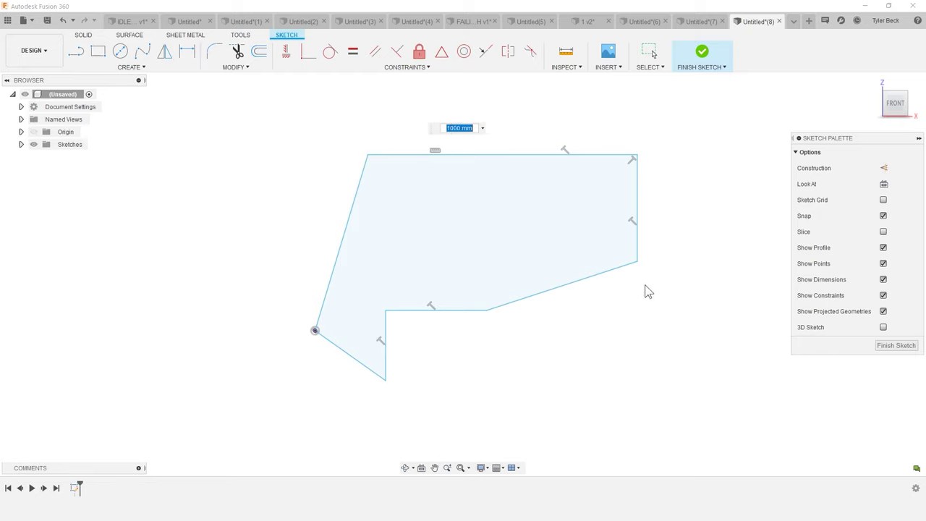
pyautogui.press('Return')
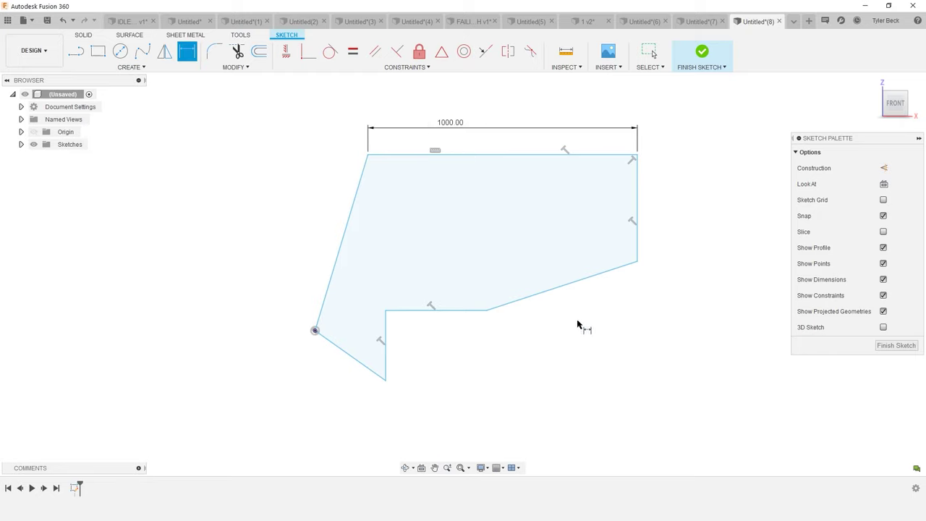
# Step: Draw a three-segment line chain left of the shape, previewing then cancelling a tangent arc
pyautogui.scroll(-2, 581, 336)
pyautogui.click(76, 51)
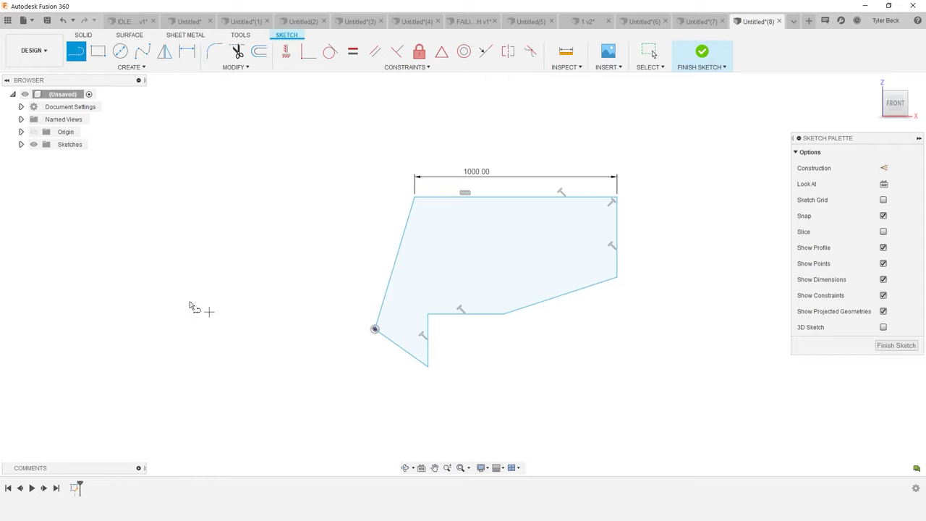
pyautogui.click(153, 293)
pyautogui.click(182, 197)
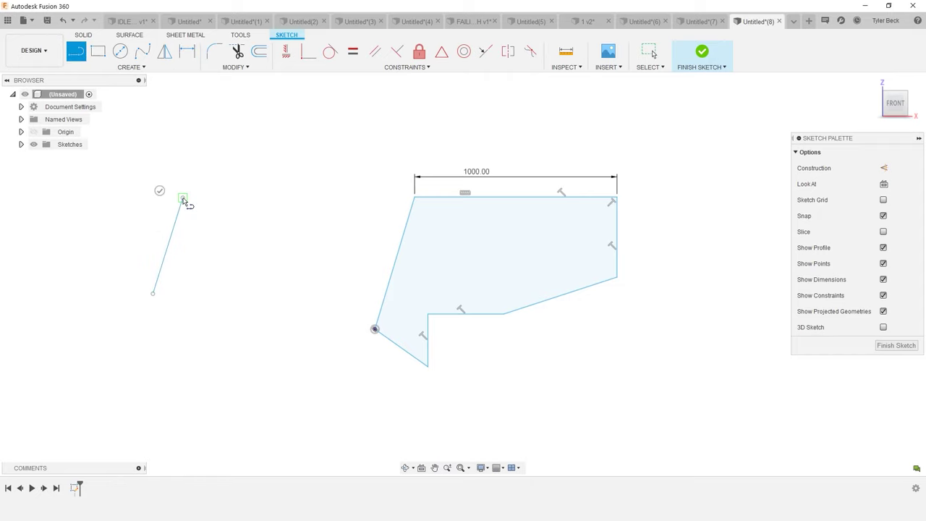
pyautogui.click(224, 159)
pyautogui.click(299, 143)
pyautogui.moveTo(300, 145)
pyautogui.mouseDown()
pyautogui.moveTo(341, 190)
pyautogui.moveTo(310, 227)
pyautogui.moveTo(329, 246)
pyautogui.moveTo(351, 224)
pyautogui.mouseUp()
pyautogui.press('Escape')
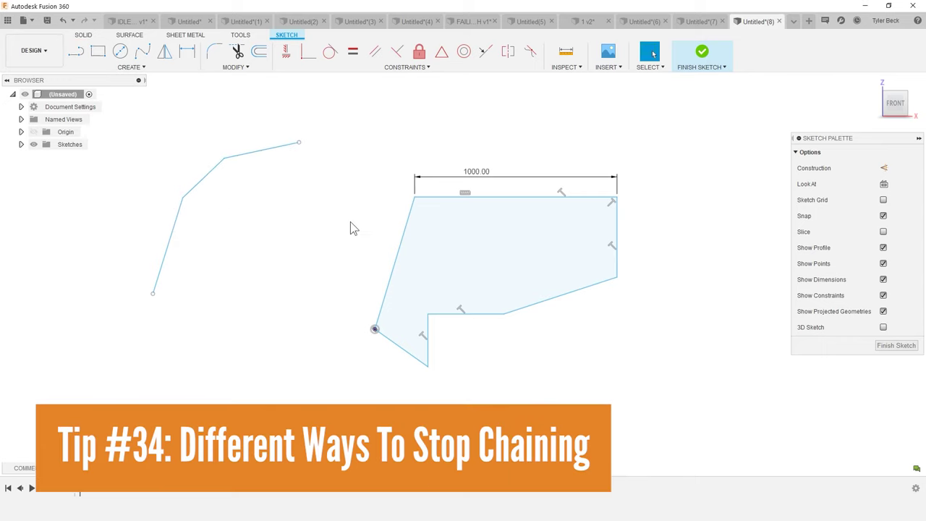
# Step: Extend the chain from its open end with two more zigzag segments
pyautogui.click(78, 51)
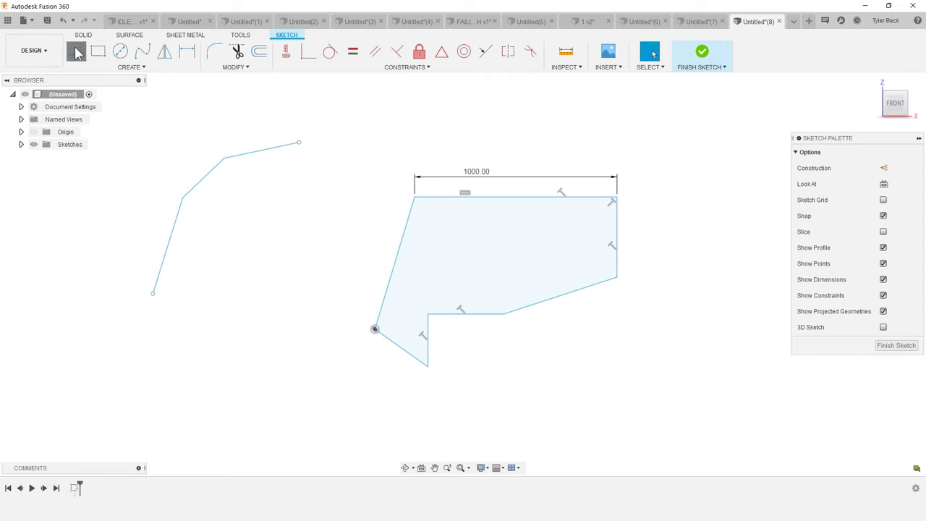
pyautogui.click(300, 144)
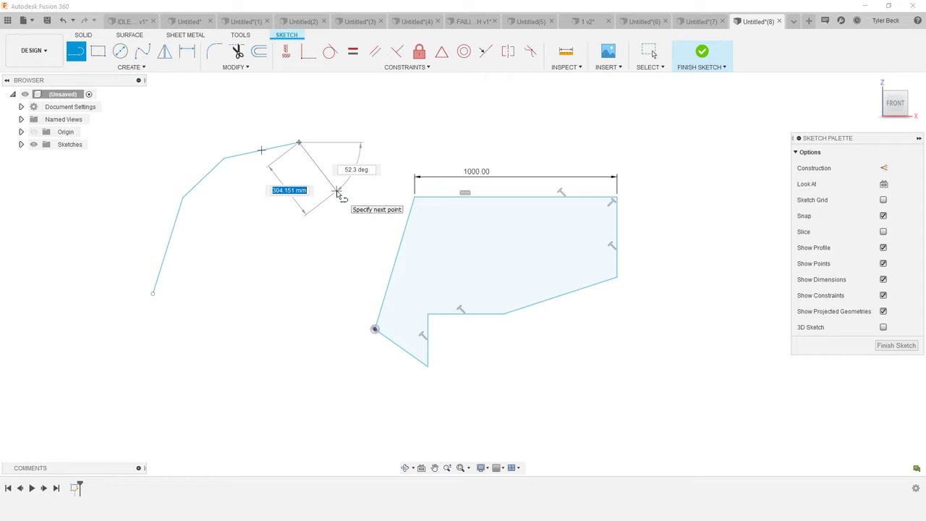
pyautogui.doubleClick(335, 191)
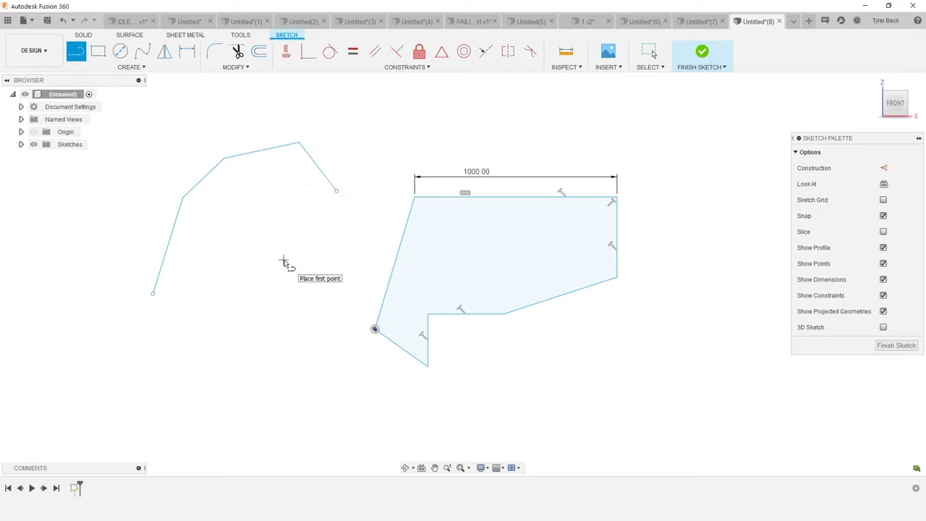
pyautogui.click(337, 191)
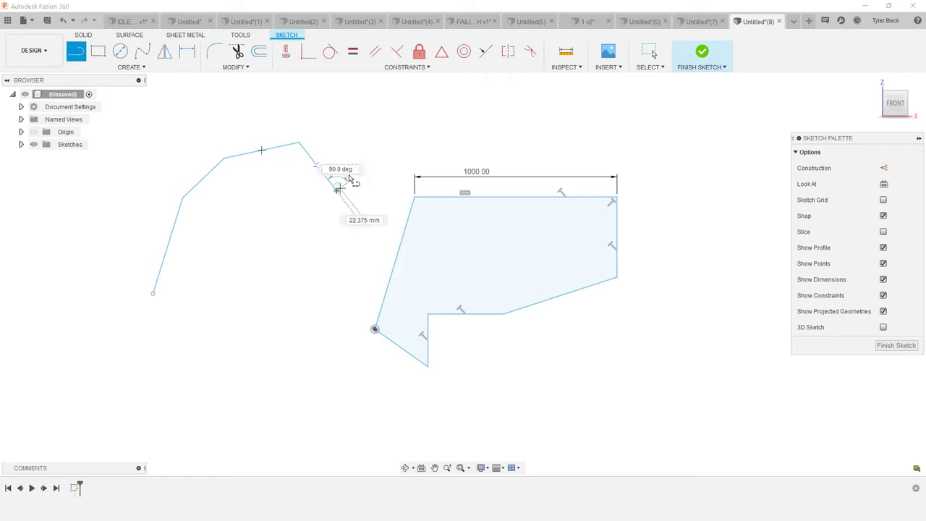
pyautogui.click(375, 115)
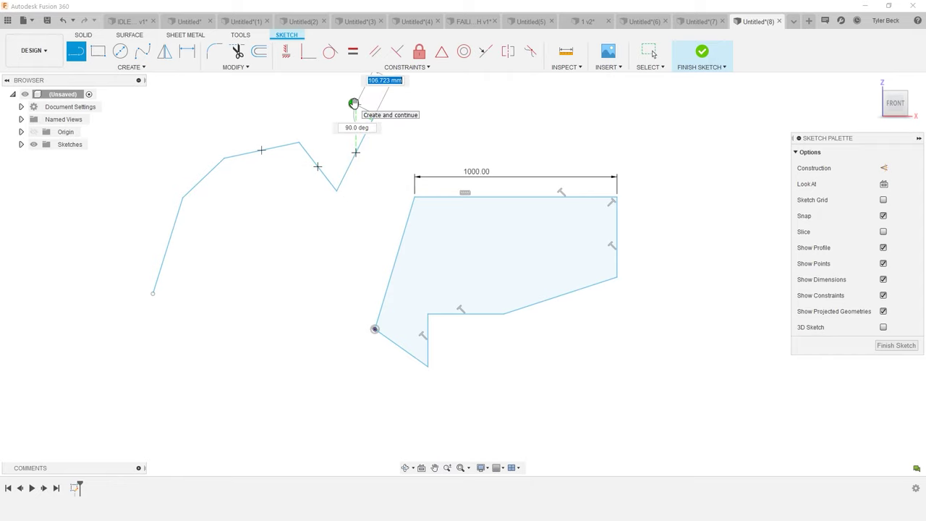
pyautogui.press('Escape')
pyautogui.press('Escape')
# Step: Box-select segments of the zigzag polyline, then clear the selection
pyautogui.scroll(-2, 347, 230)
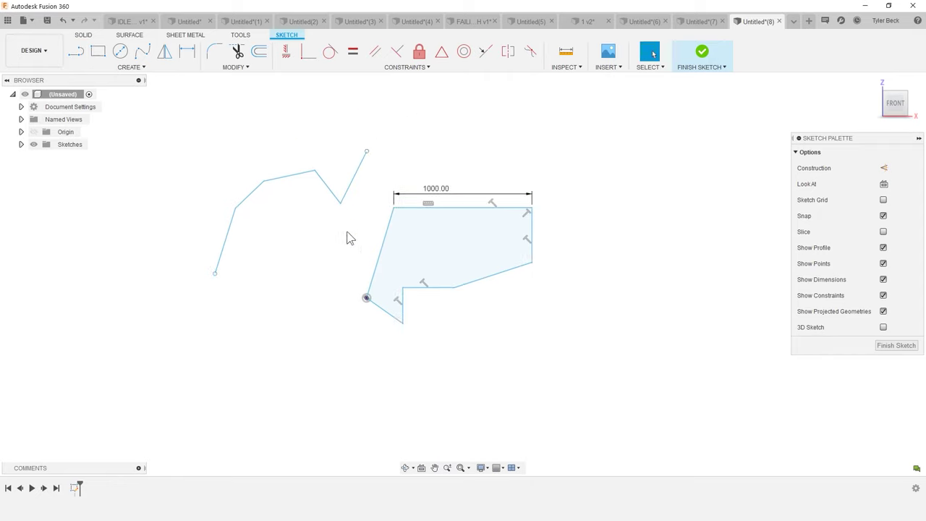
pyautogui.moveTo(179, 124); pyautogui.dragTo(317, 286)
pyautogui.click(212, 137)
pyautogui.moveTo(180, 131); pyautogui.dragTo(355, 324)
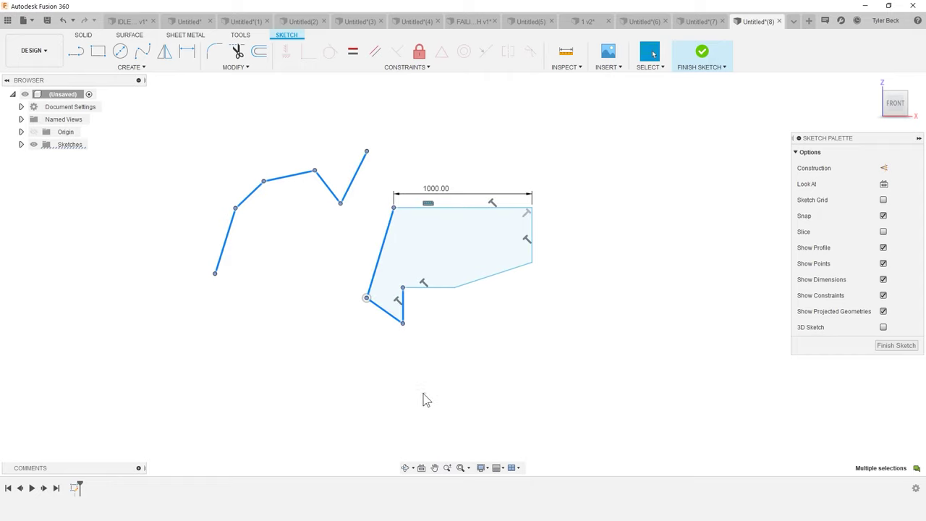
pyautogui.click(313, 288)
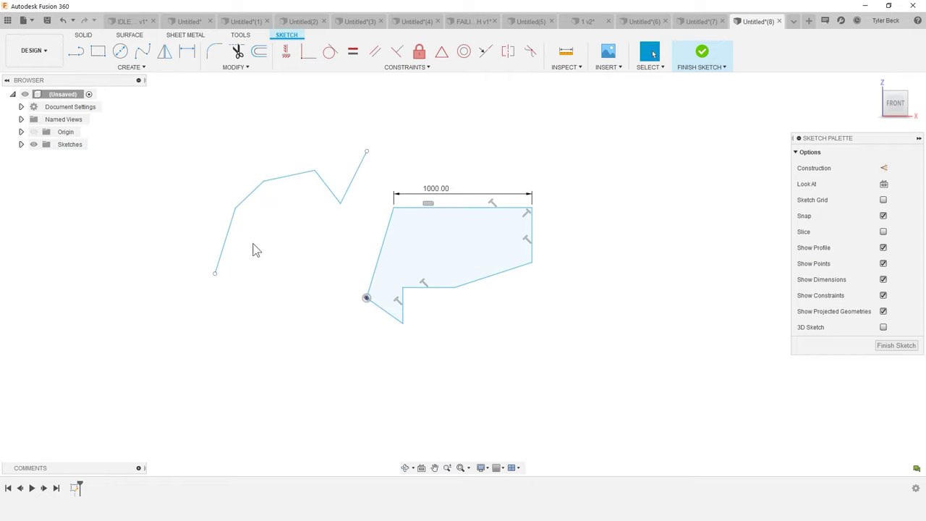
# Step: Drag the zigzag's top end into the shape and its bottom end below the shape
pyautogui.scroll(2, 354, 251)
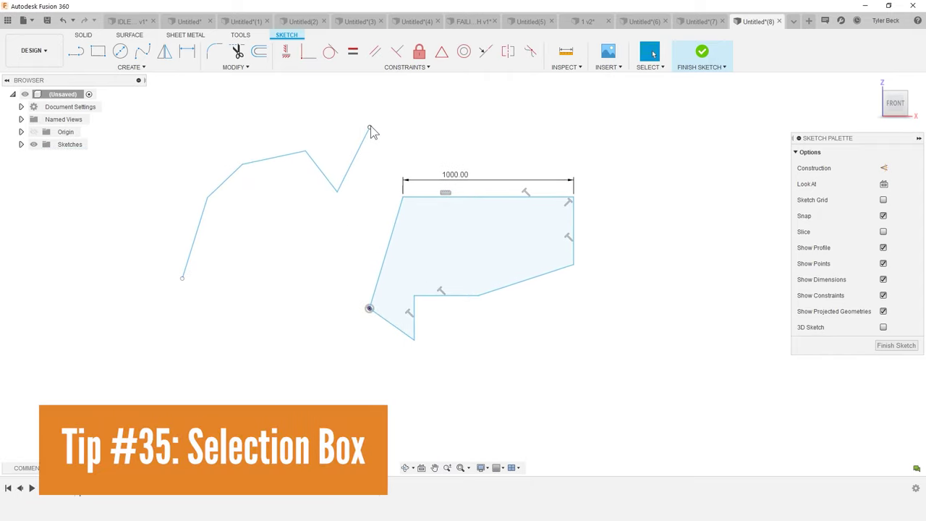
pyautogui.moveTo(371, 130); pyautogui.dragTo(446, 239)
pyautogui.moveTo(183, 280)
pyautogui.mouseDown()
pyautogui.moveTo(499, 308)
pyautogui.moveTo(515, 356)
pyautogui.mouseUp()
pyautogui.click(376, 374)
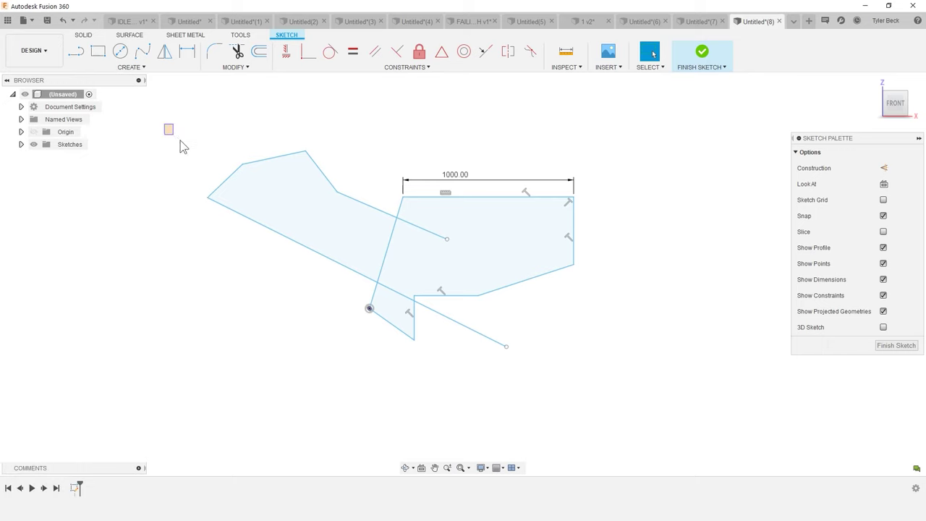
# Step: Compare window and crossing selection boxes on the sketch, including the long diagonal line
pyautogui.moveTo(186, 149)
pyautogui.mouseDown()
pyautogui.moveTo(307, 220)
pyautogui.moveTo(403, 312)
pyautogui.mouseUp()
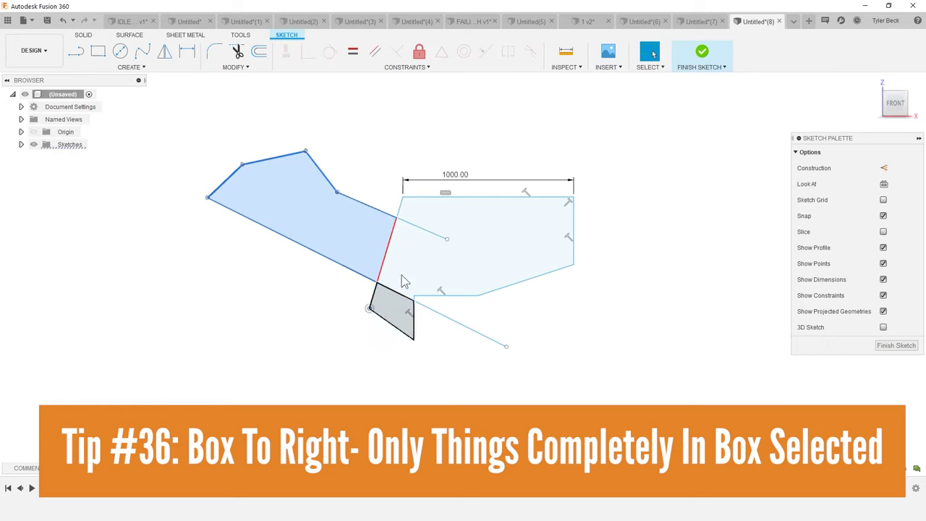
pyautogui.click(389, 388)
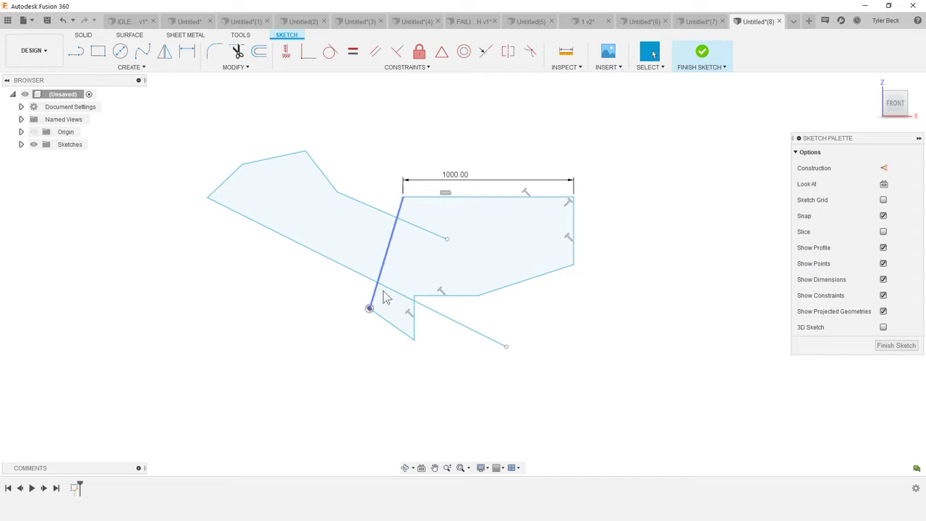
pyautogui.moveTo(486, 375); pyautogui.dragTo(255, 189)
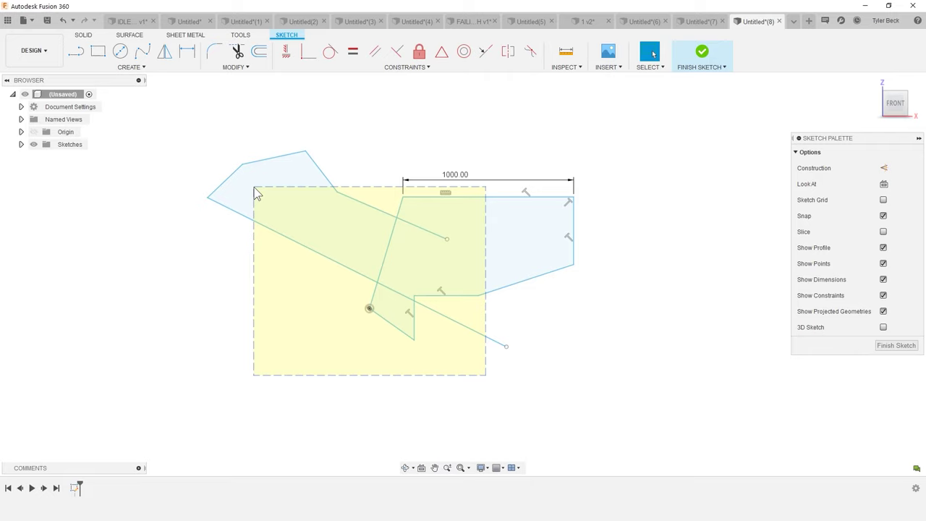
pyautogui.moveTo(254, 192); pyautogui.dragTo(254, 191)
pyautogui.click(265, 303)
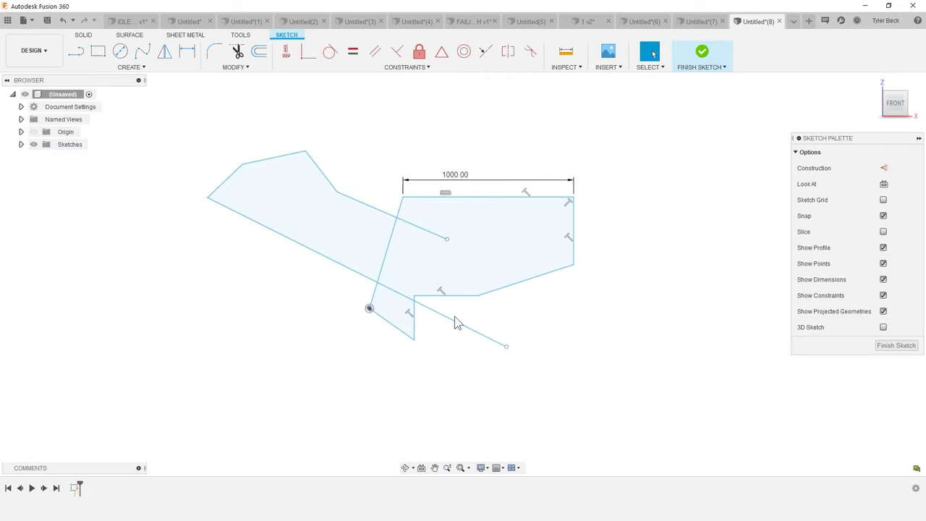
pyautogui.moveTo(436, 304); pyautogui.dragTo(494, 360)
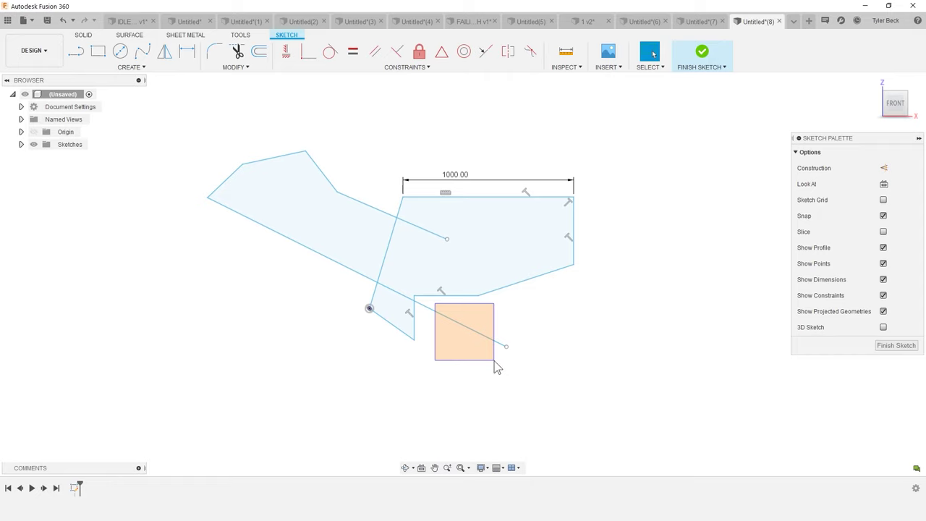
pyautogui.moveTo(494, 360); pyautogui.dragTo(431, 313)
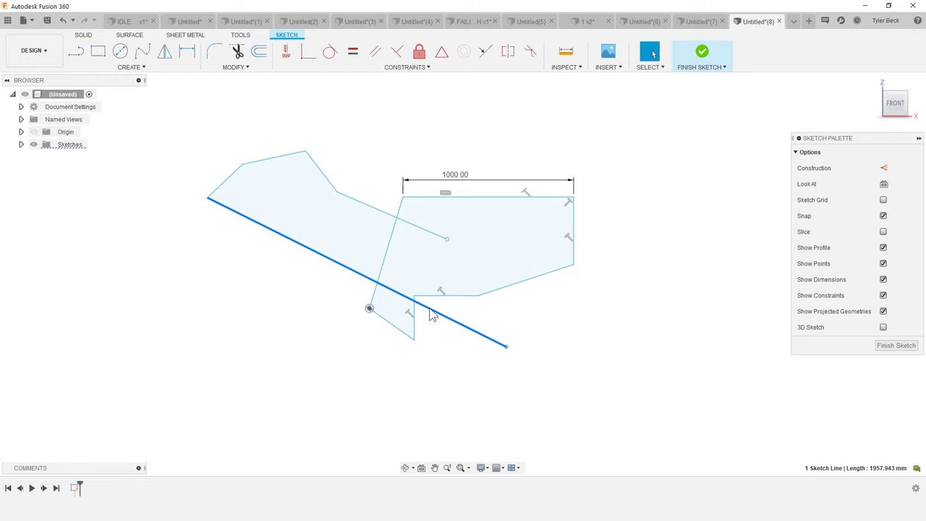
pyautogui.click(547, 317)
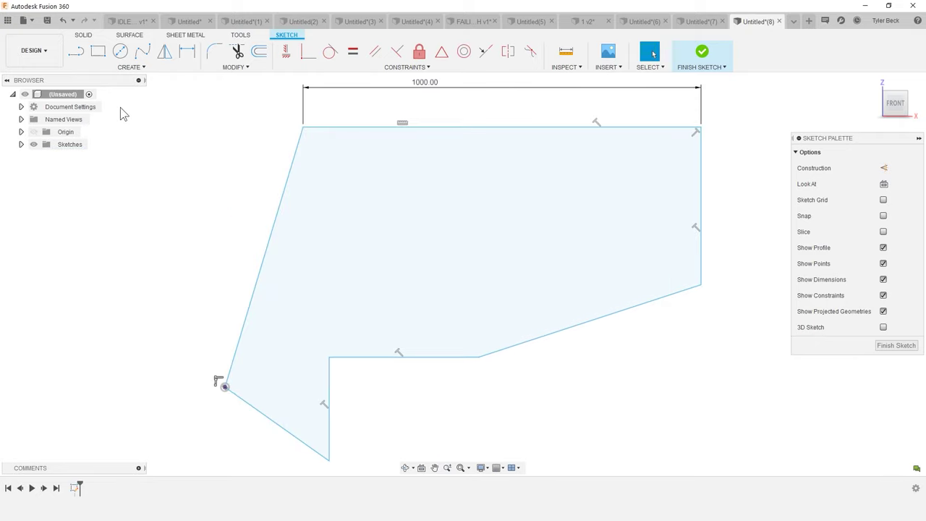
# Step: Dimension the vertical distance between the left and right edge midpoints as 128.627 mm
pyautogui.press('d')
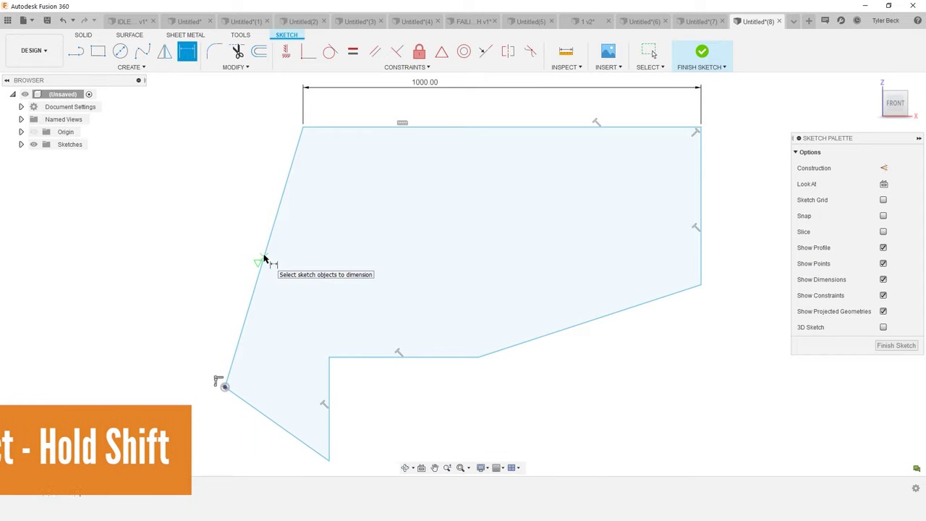
pyautogui.keyDown('shift'); pyautogui.click(701, 208); pyautogui.keyUp('shift')
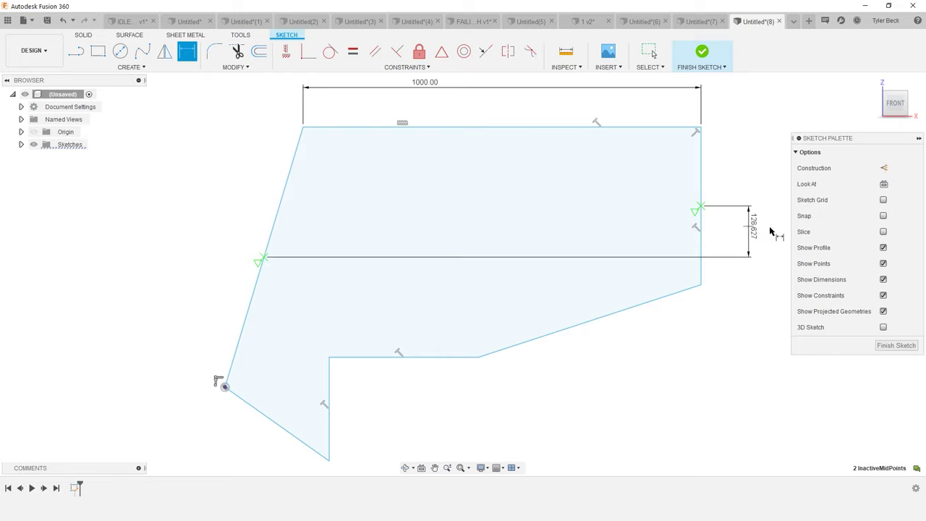
pyautogui.click(765, 228)
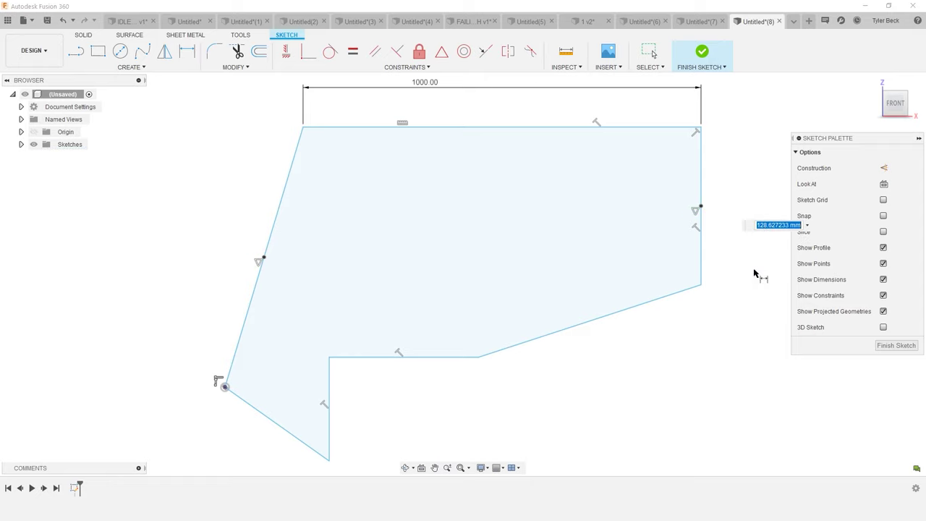
pyautogui.press('Return')
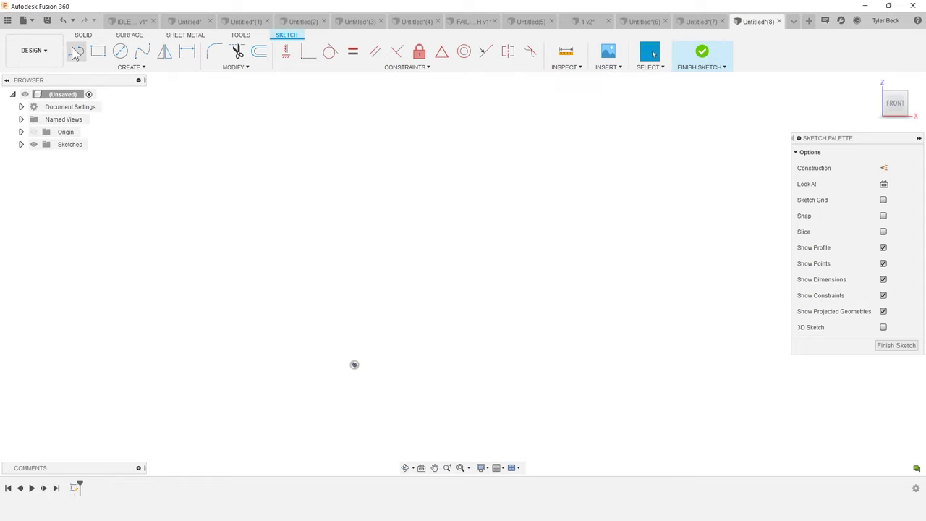
# Step: Draw a slanted line up from the origin and a horizontal line to its right
pyautogui.press('l')
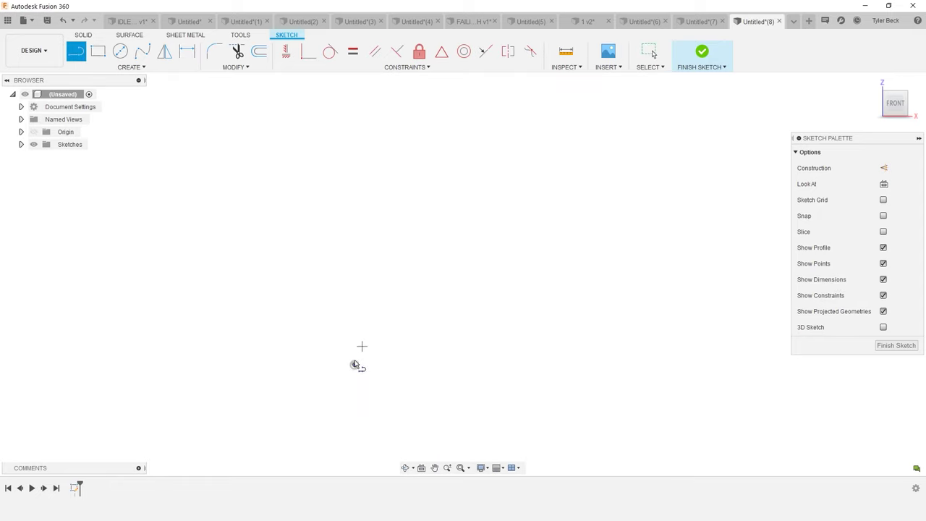
pyautogui.click(355, 365)
pyautogui.click(443, 154)
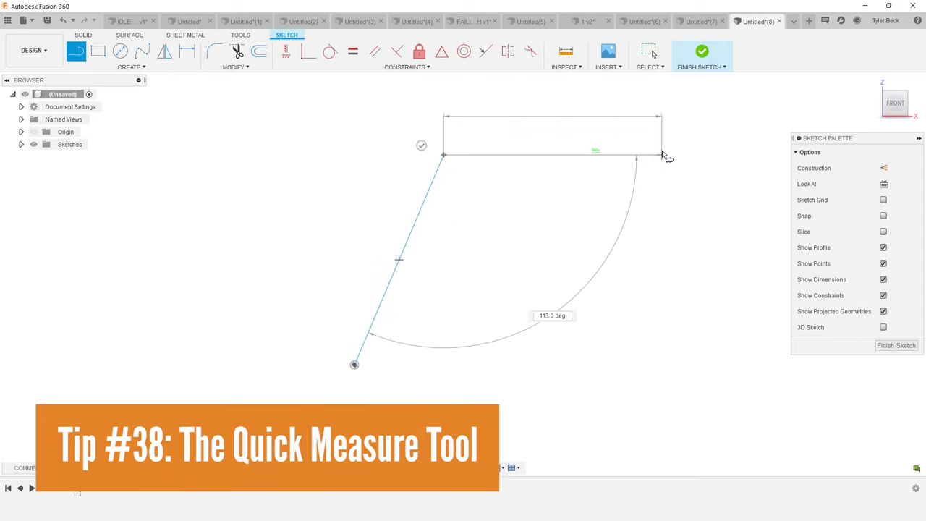
pyautogui.click(661, 154)
pyautogui.press('Escape')
pyautogui.press('Escape')
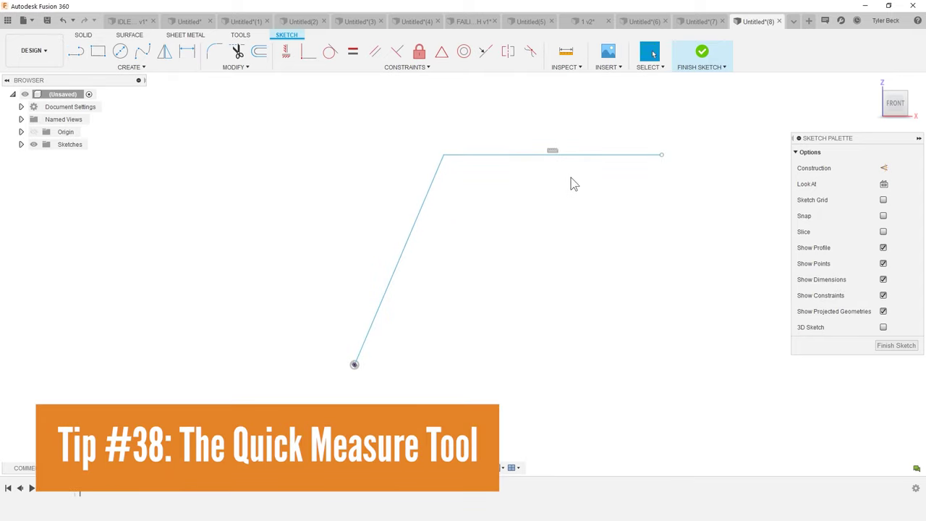
# Step: Select both lines to read their 113.0° angle, then the outer endpoints for 1368.898 mm
pyautogui.click(528, 160)
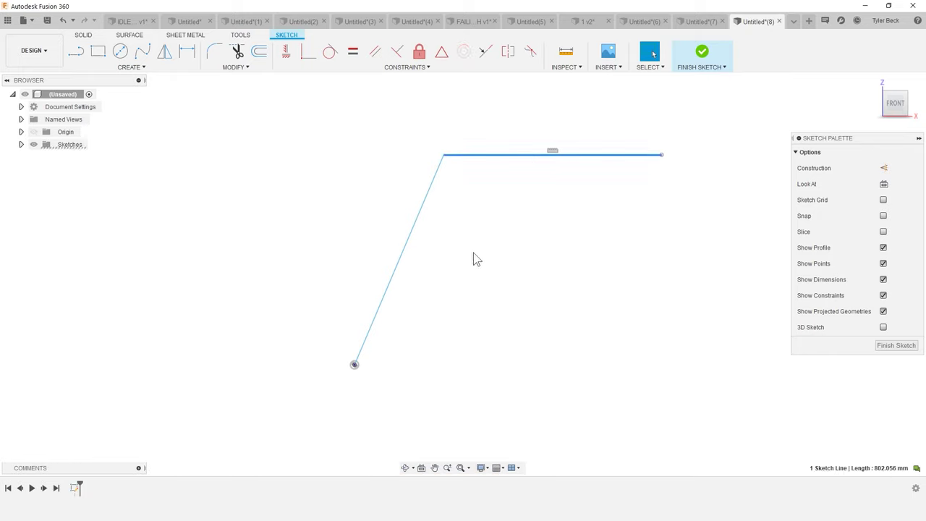
pyautogui.click(436, 172)
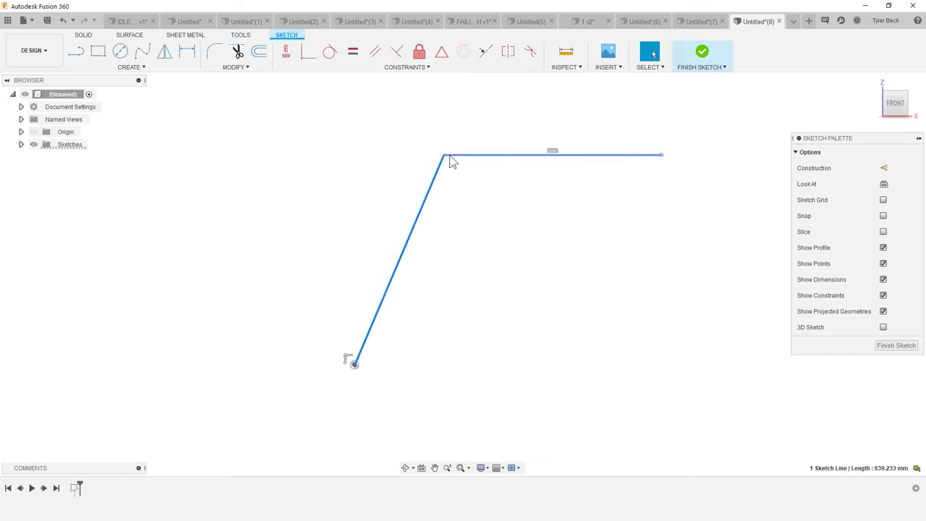
pyautogui.keyDown('shift'); pyautogui.click(449, 156); pyautogui.keyUp('shift')
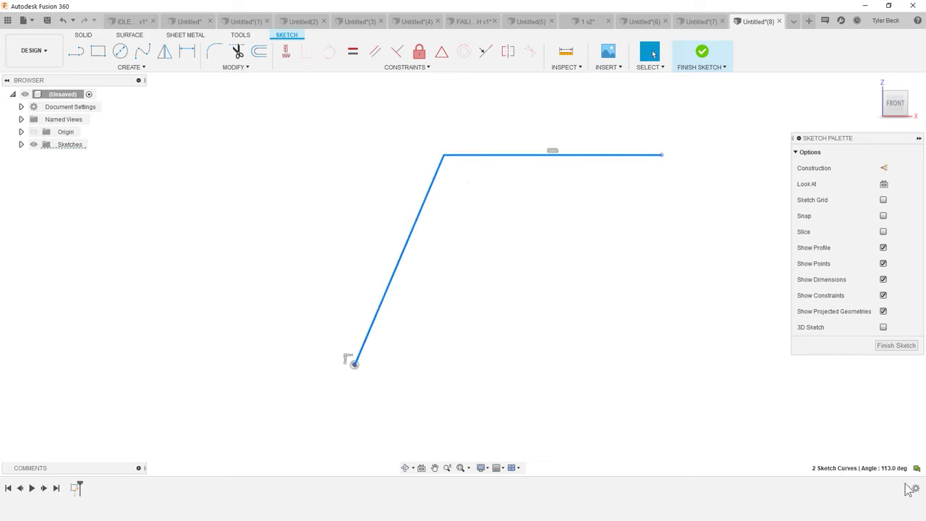
pyautogui.click(547, 348)
pyautogui.click(353, 364)
pyautogui.keyDown('shift'); pyautogui.click(661, 155); pyautogui.keyUp('shift')
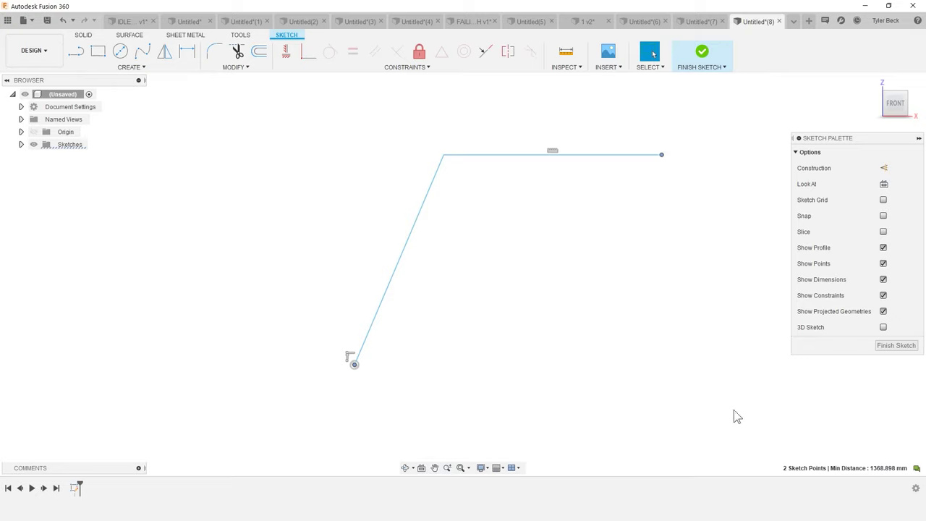
pyautogui.click(766, 366)
# Step: Remove the two lines and draw a horizontal center-point slot centred on the origin
pyautogui.hotkey('ctrl', 'z')
pyautogui.press('l')
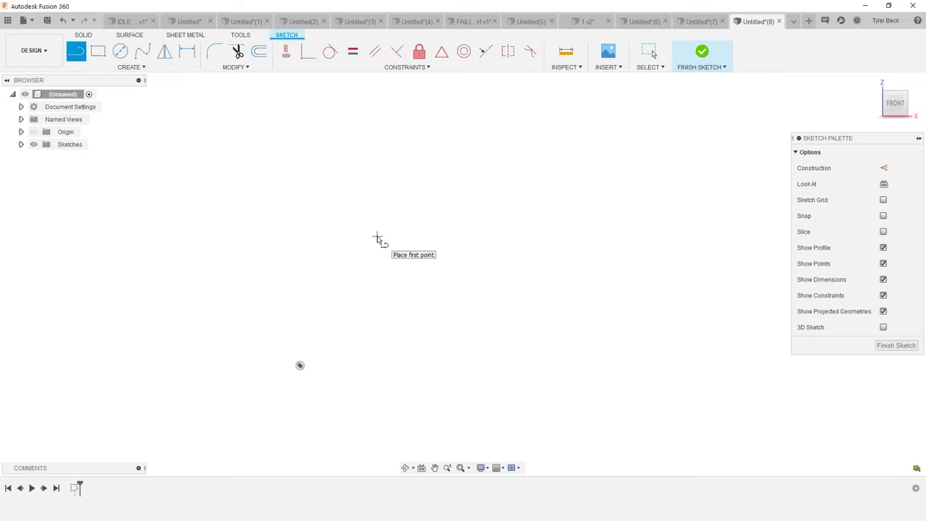
pyautogui.press('Escape')
pyautogui.write('sSLOT')
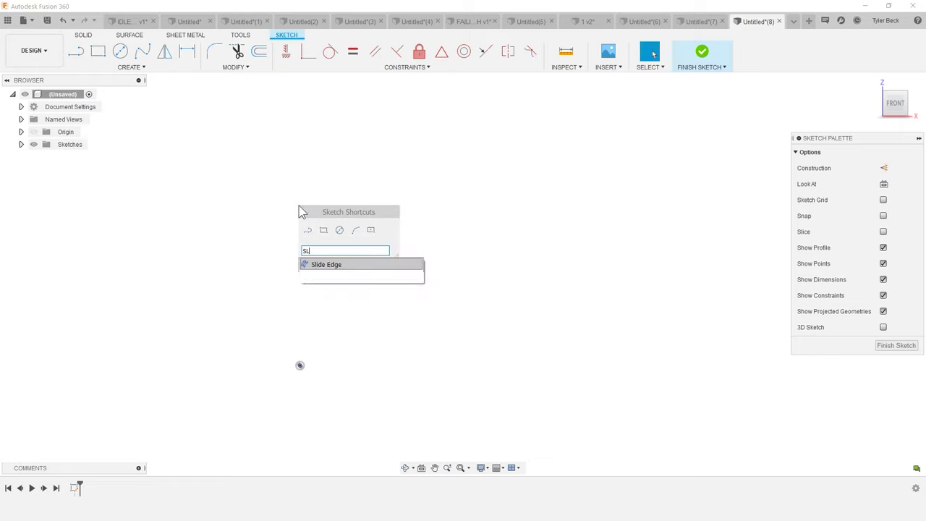
pyautogui.click(330, 277)
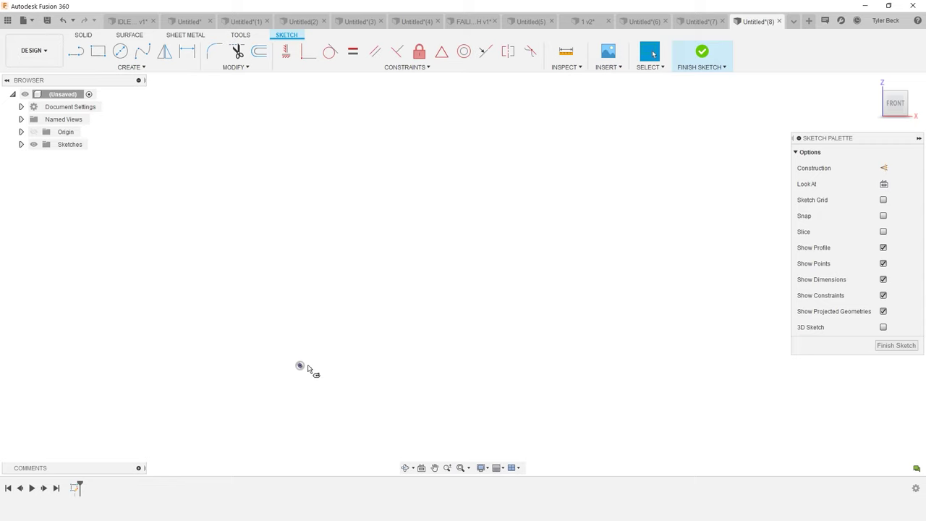
pyautogui.click(300, 365)
pyautogui.click(489, 369)
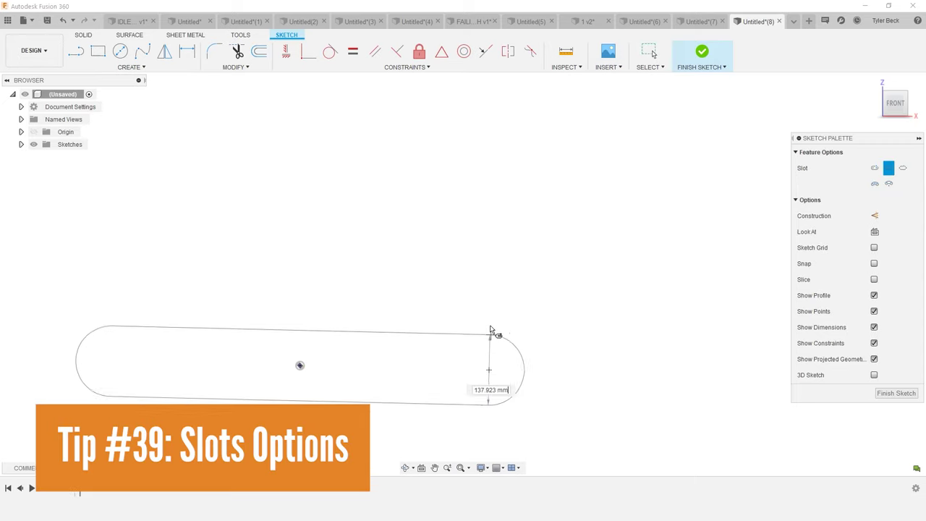
pyautogui.click(490, 325)
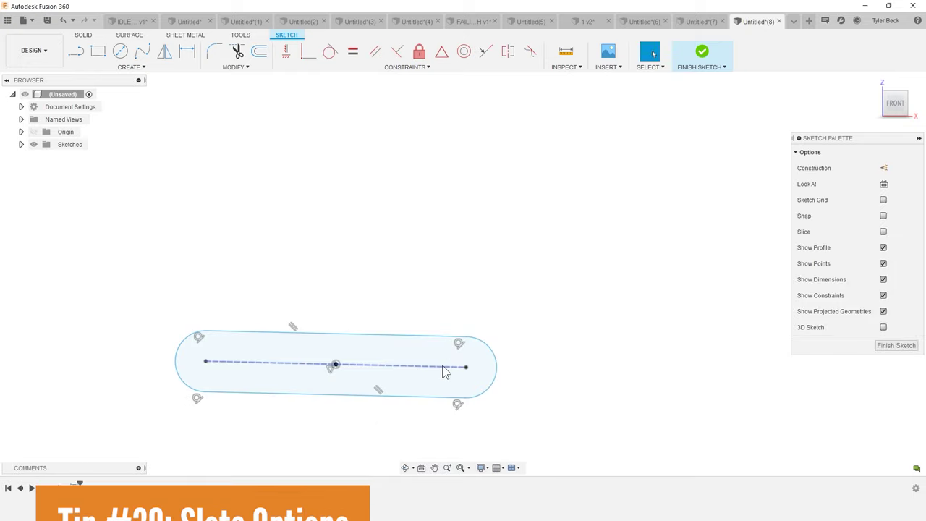
pyautogui.click(443, 366)
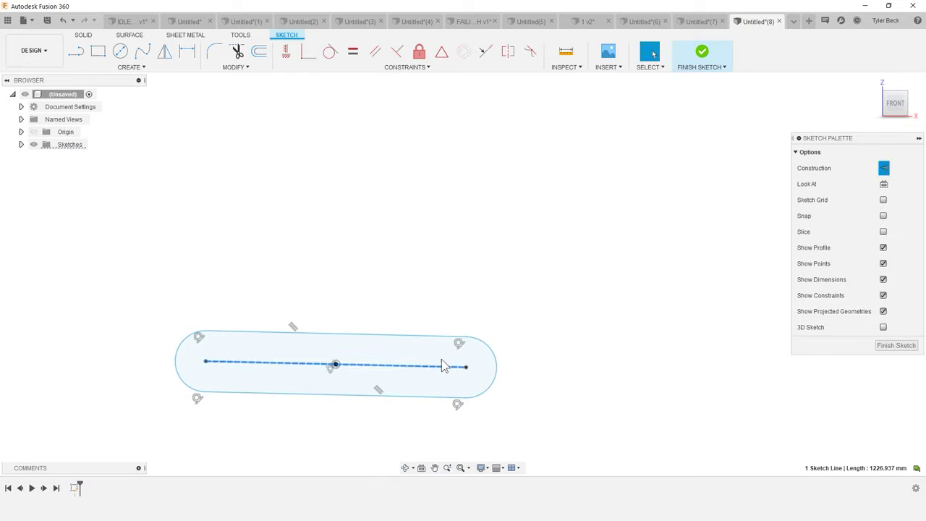
pyautogui.click(286, 52)
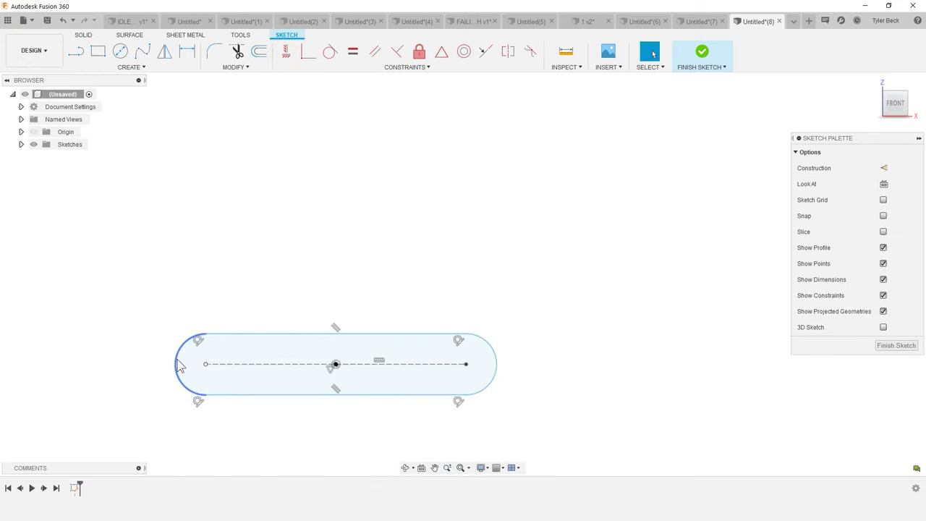
# Step: Start an arc-to-arc dimension between the slot's ends, then cancel it
pyautogui.press('d')
pyautogui.click(497, 364)
pyautogui.click(187, 340)
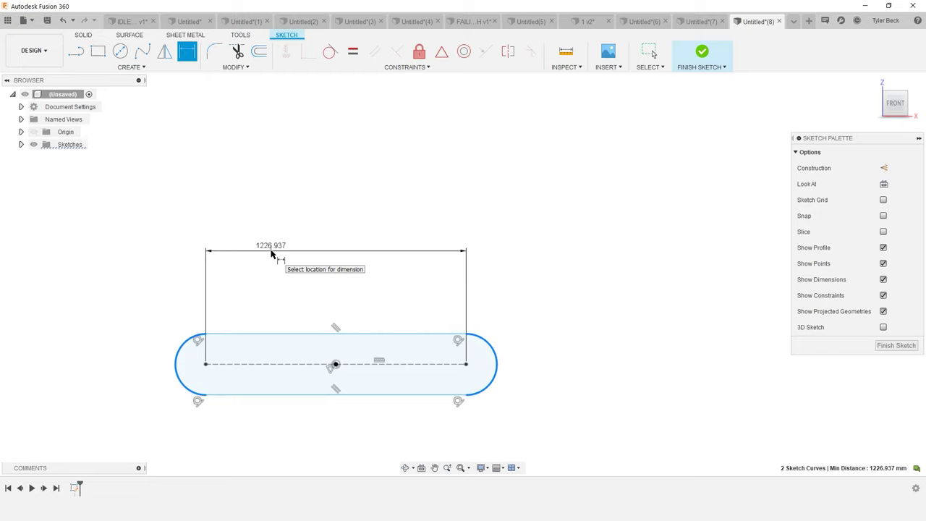
pyautogui.press('Escape')
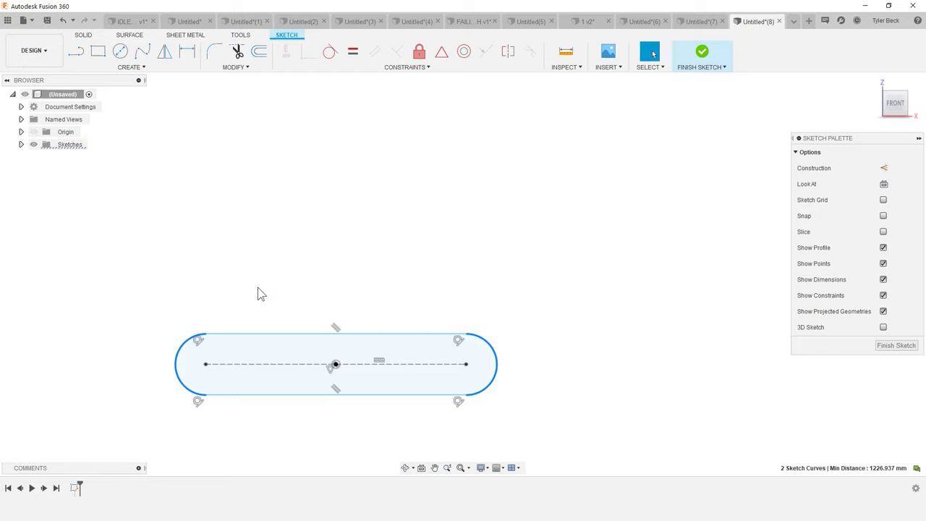
pyautogui.scroll(-1, 217, 232)
# Step: Dimension the slot's tangent-to-tangent length between its end arcs as 1500 mm
pyautogui.press('d')
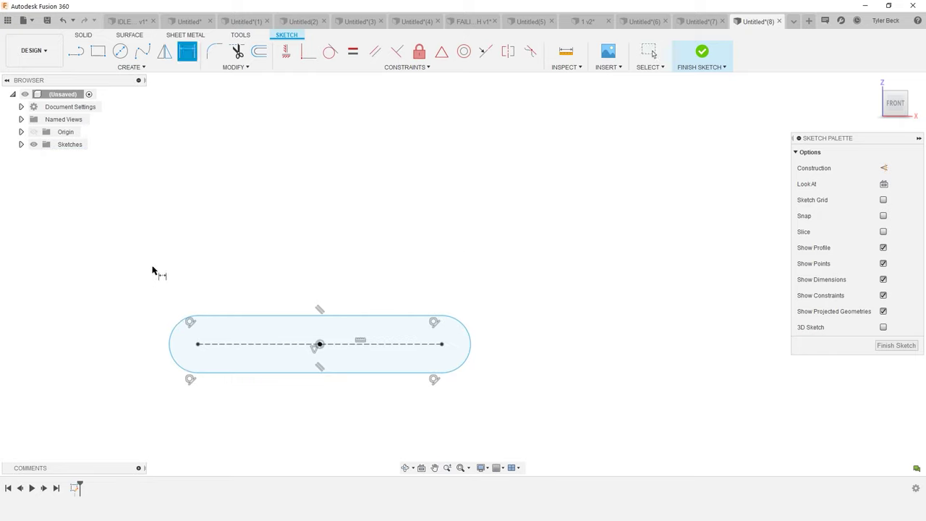
pyautogui.click(176, 329)
pyautogui.rightClick(173, 331)
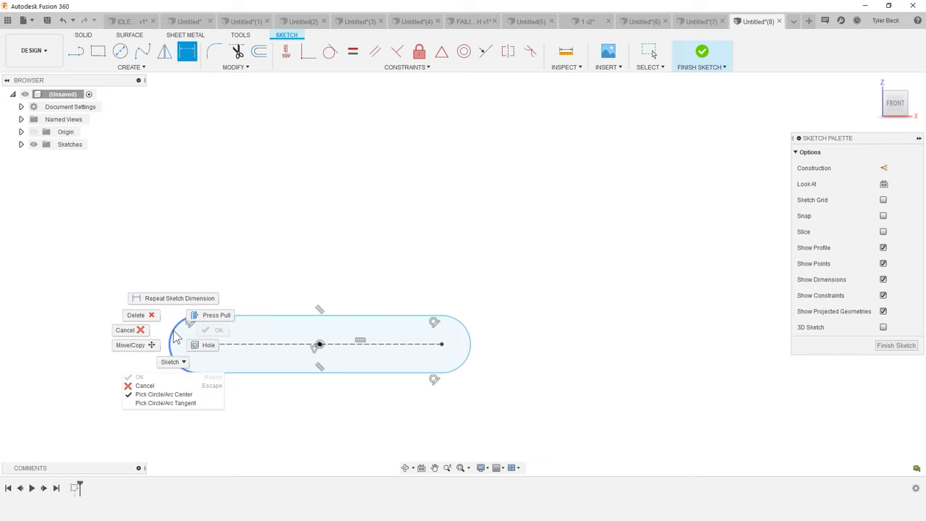
pyautogui.click(194, 403)
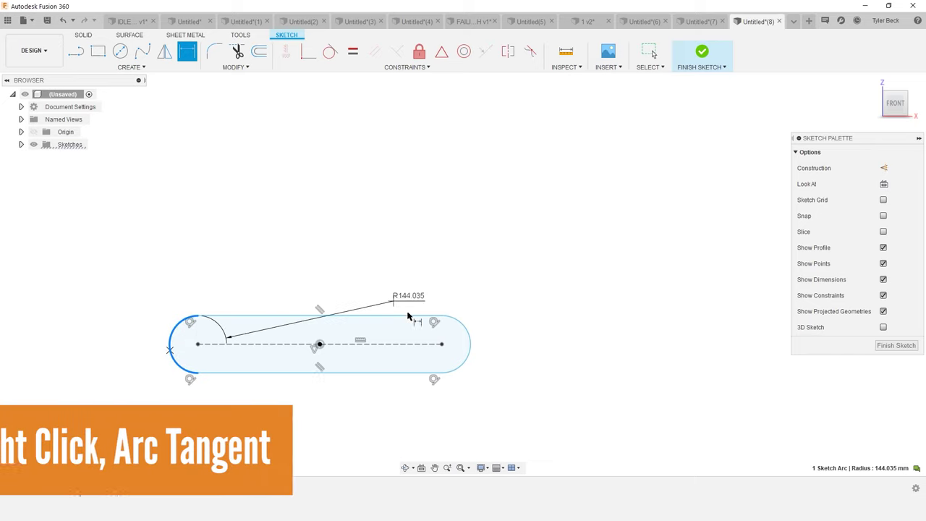
pyautogui.rightClick(471, 346)
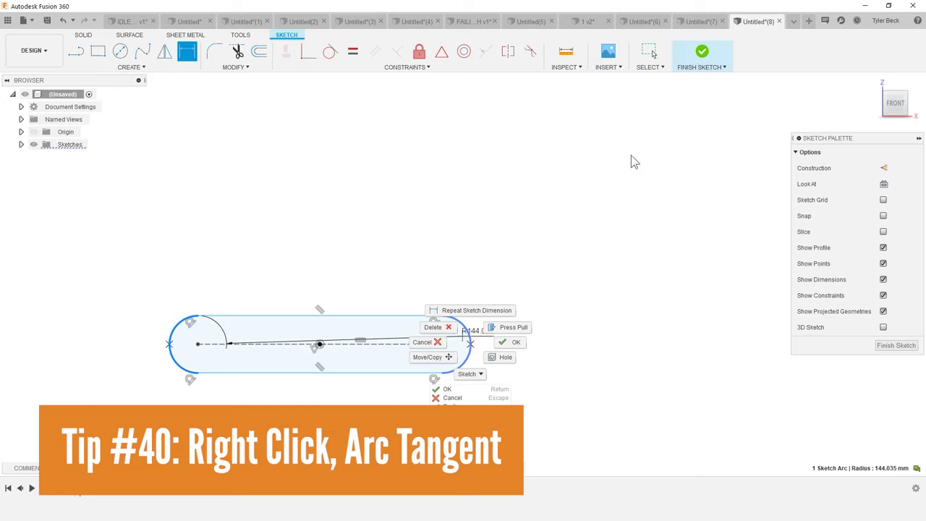
pyautogui.click(471, 361)
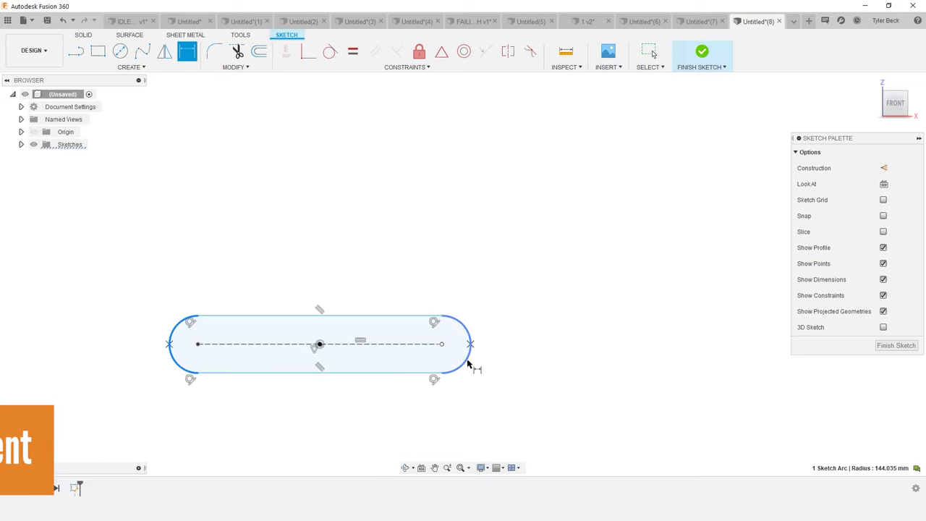
pyautogui.click(464, 330)
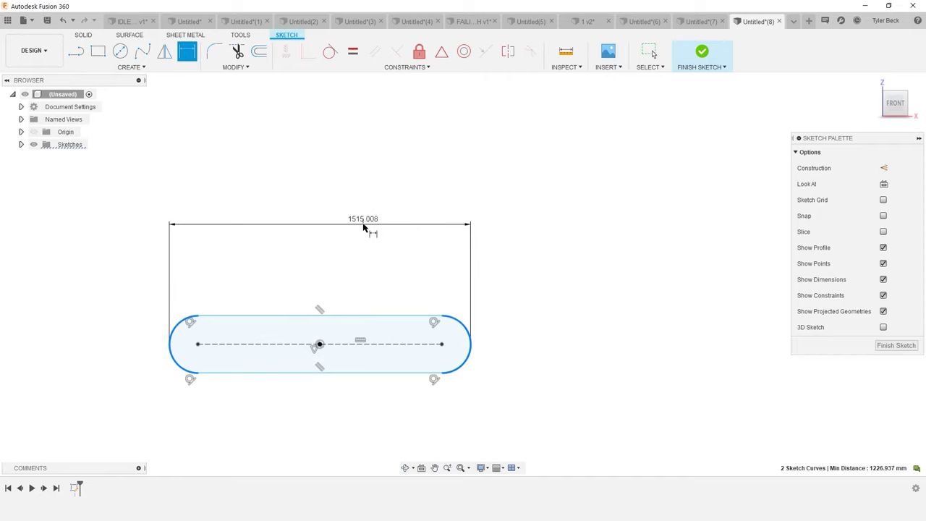
pyautogui.click(364, 227)
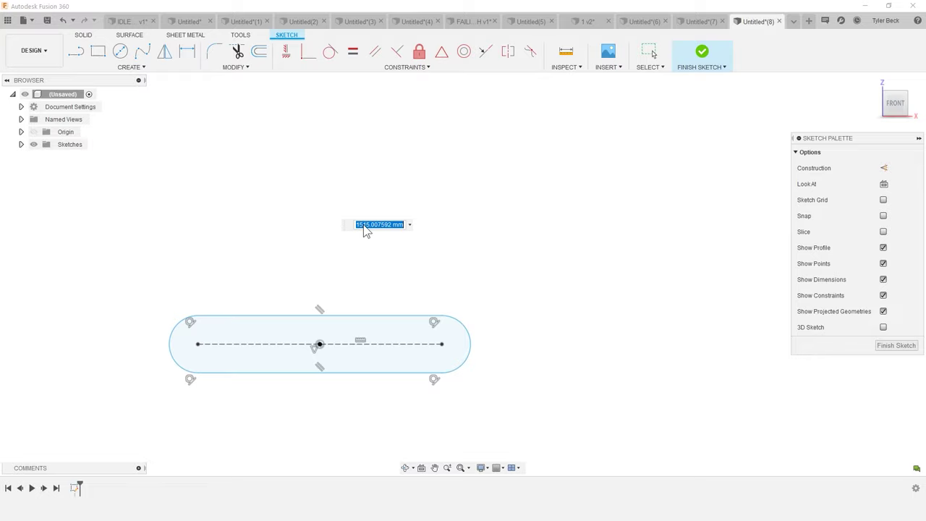
pyautogui.write('1500')
pyautogui.press('Return')
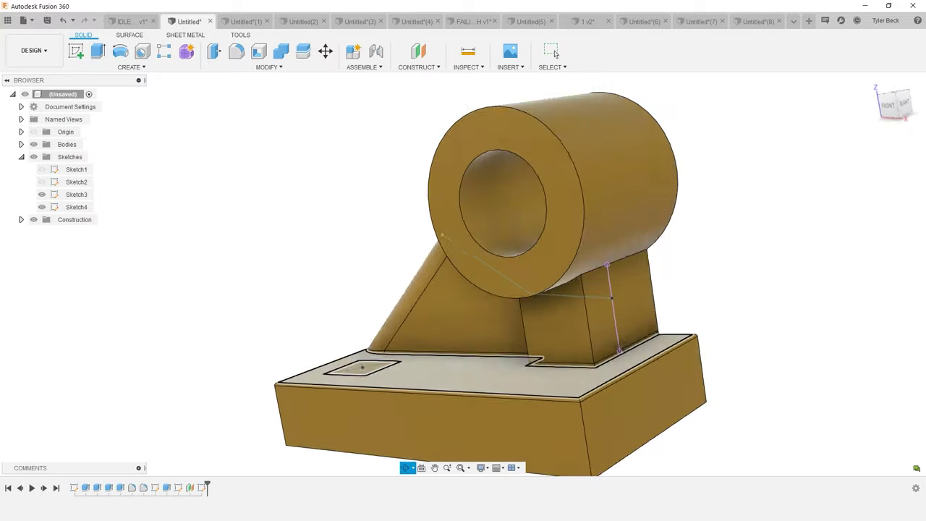
# Step: Cut 142 mm into the bracket by extruding from the post's side face
pyautogui.click(551, 50)
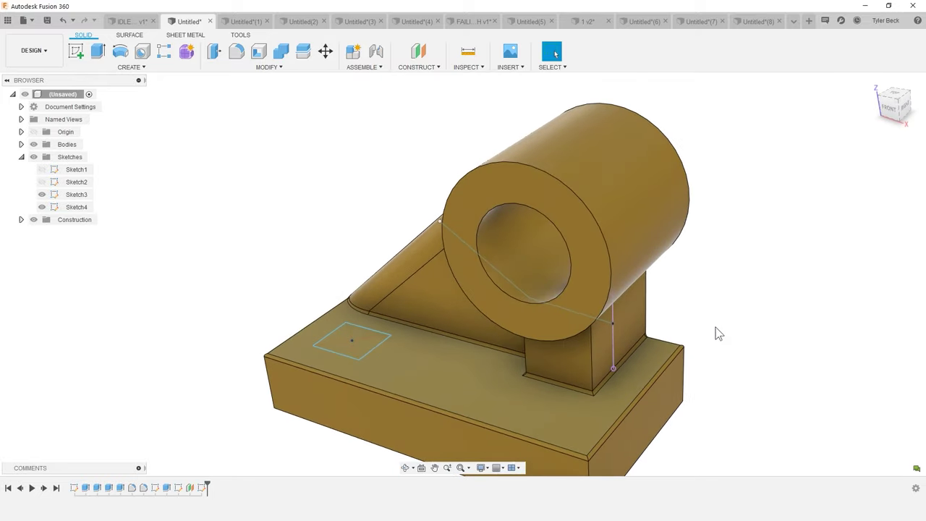
pyautogui.scroll(3, 587, 270)
pyautogui.keyDown('shift'); pyautogui.moveTo(432, 337); pyautogui.dragTo(502, 355, button='middle'); pyautogui.keyUp('shift')
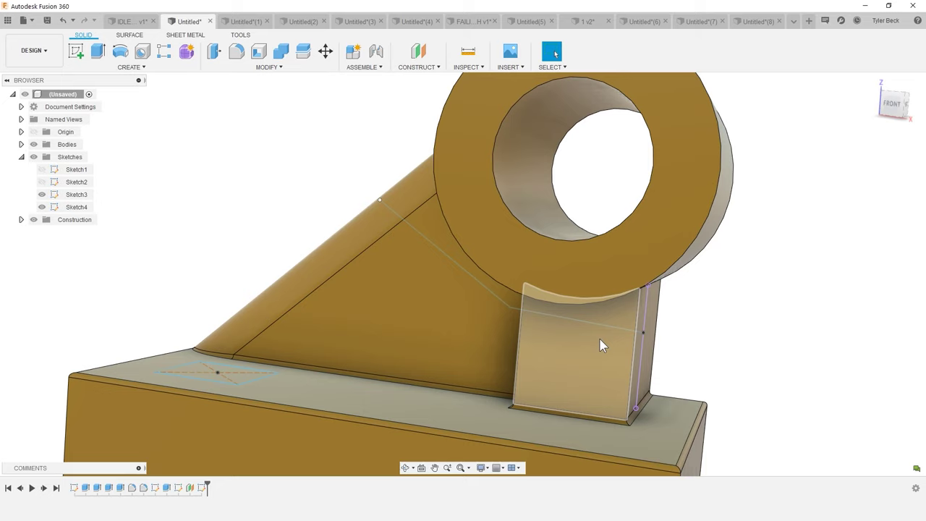
pyautogui.click(601, 345)
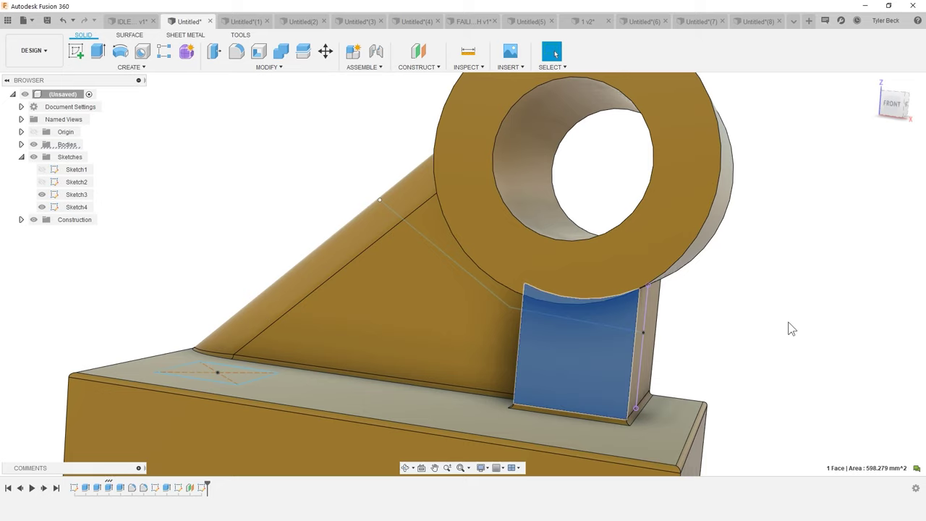
pyautogui.press('e')
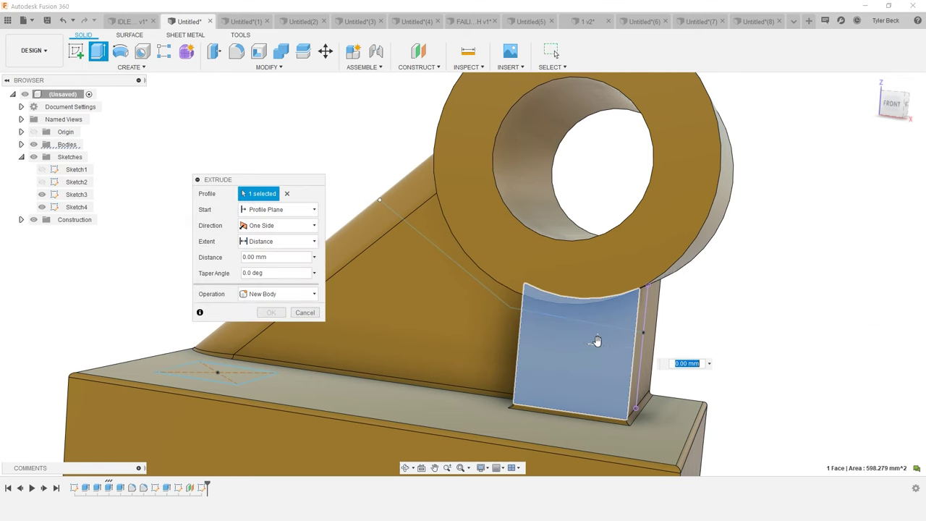
pyautogui.moveTo(595, 339); pyautogui.dragTo(656, 299)
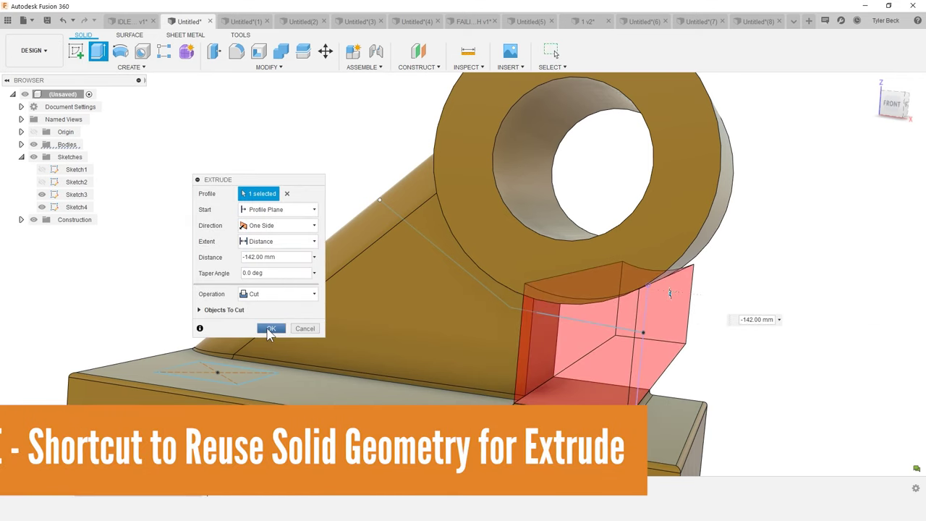
pyautogui.click(271, 330)
pyautogui.keyDown('shift'); pyautogui.moveTo(699, 350); pyautogui.dragTo(665, 336, button='middle'); pyautogui.keyUp('shift')
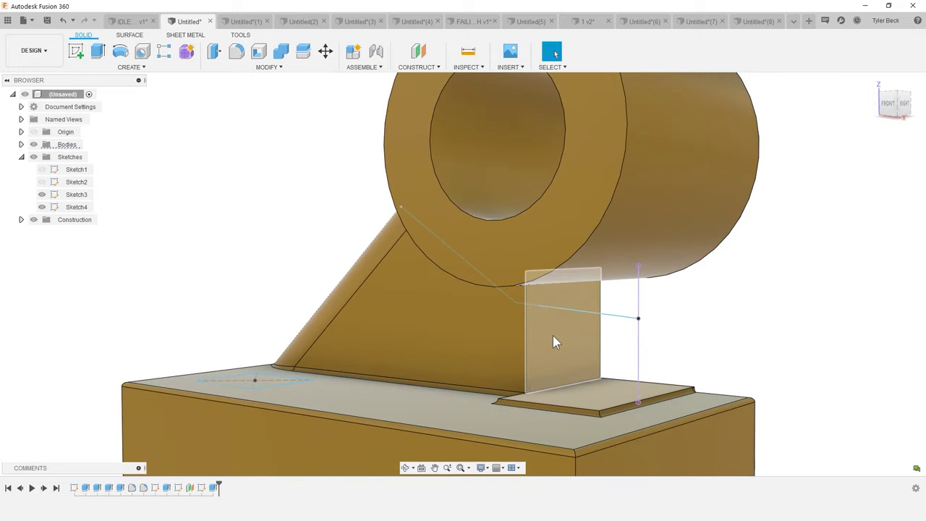
# Step: Create a sketch with the post's remaining rectangular face projected into it
pyautogui.click(552, 336)
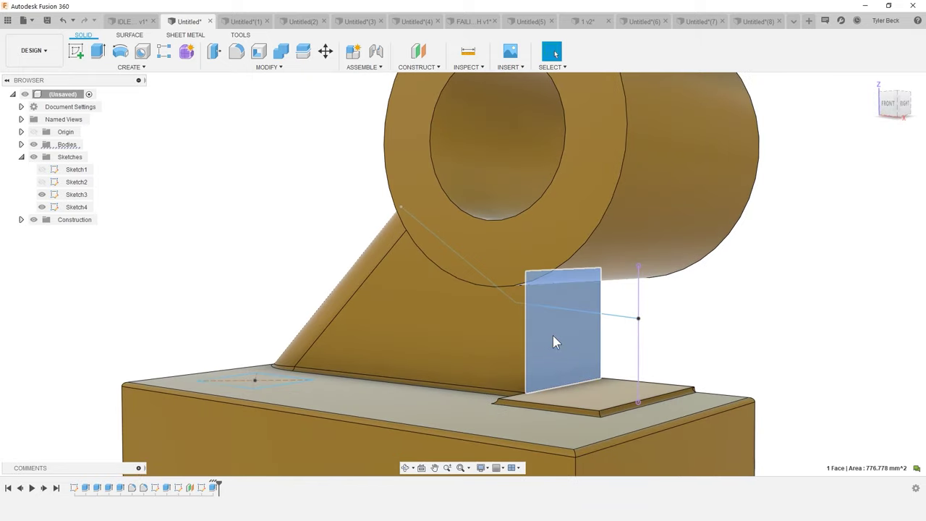
pyautogui.press('p')
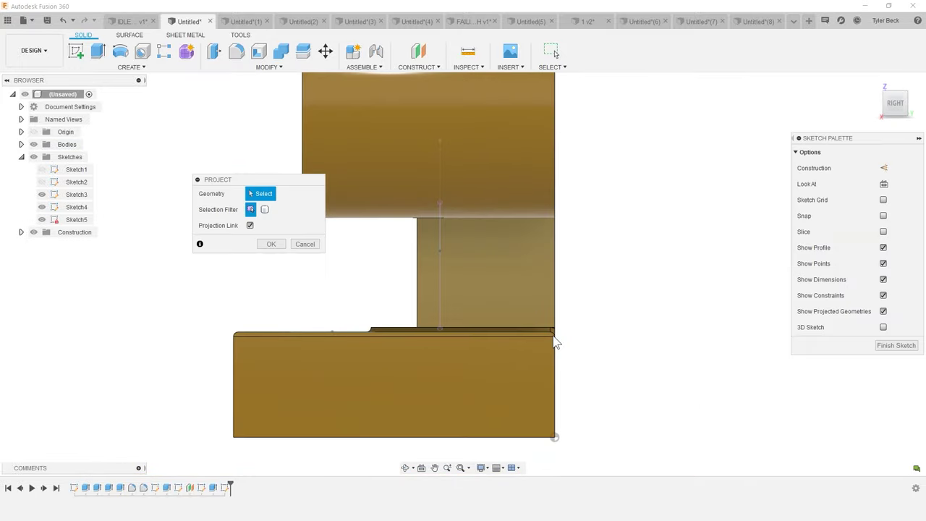
pyautogui.click(476, 258)
pyautogui.click(271, 244)
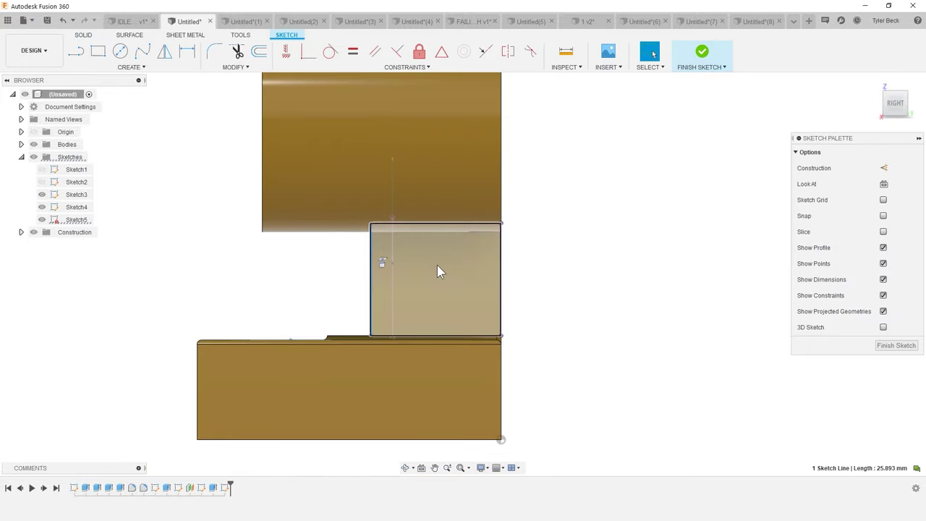
pyautogui.scroll(2, 438, 265)
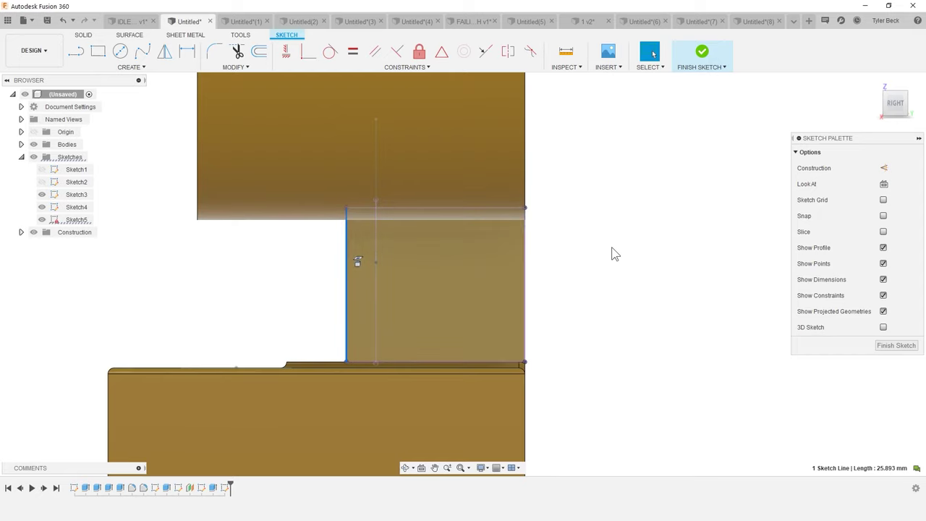
pyautogui.scroll(-2, 613, 254)
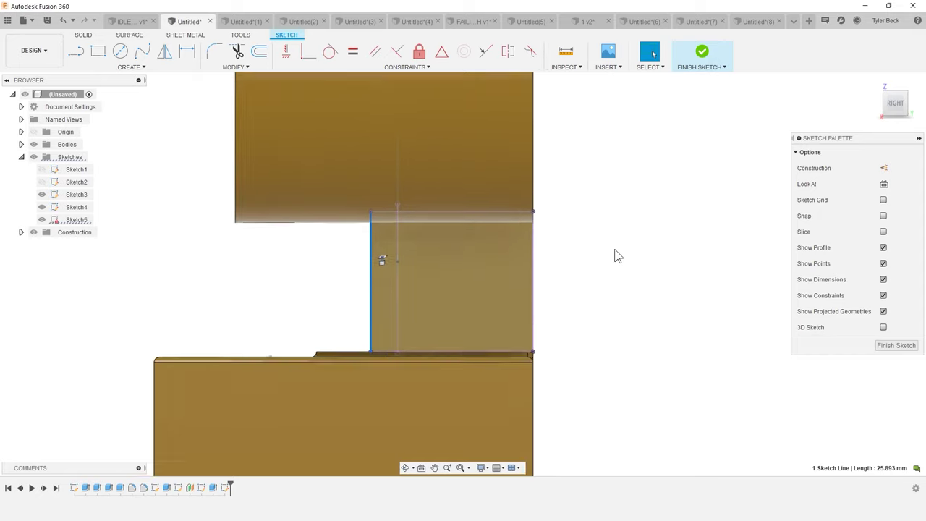
# Step: Test-select the projected rectangle profile, then finish the sketch
pyautogui.click(609, 261)
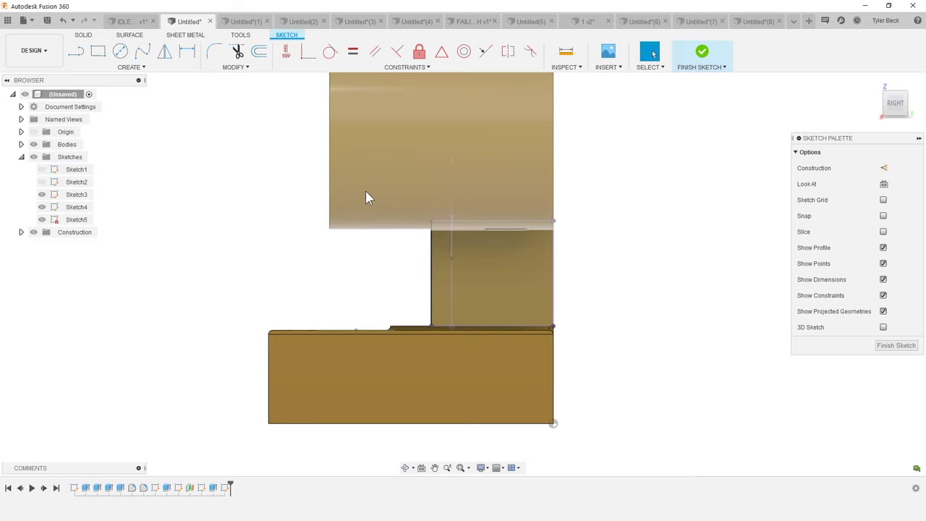
pyautogui.moveTo(365, 191); pyautogui.dragTo(604, 379)
pyautogui.click(603, 379)
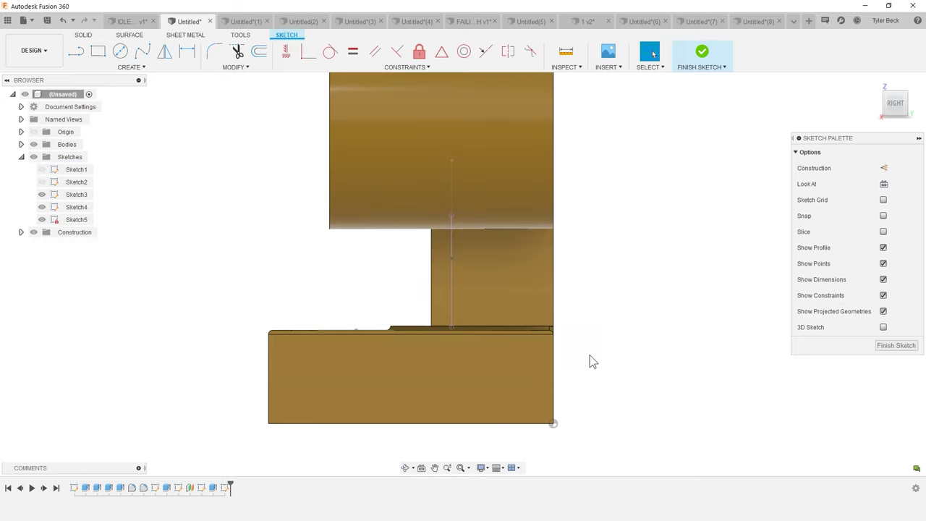
pyautogui.click(701, 51)
pyautogui.click(348, 289)
# Step: Sketch on the triangular gusset face and offset its chained edges at 0 mm
pyautogui.click(75, 52)
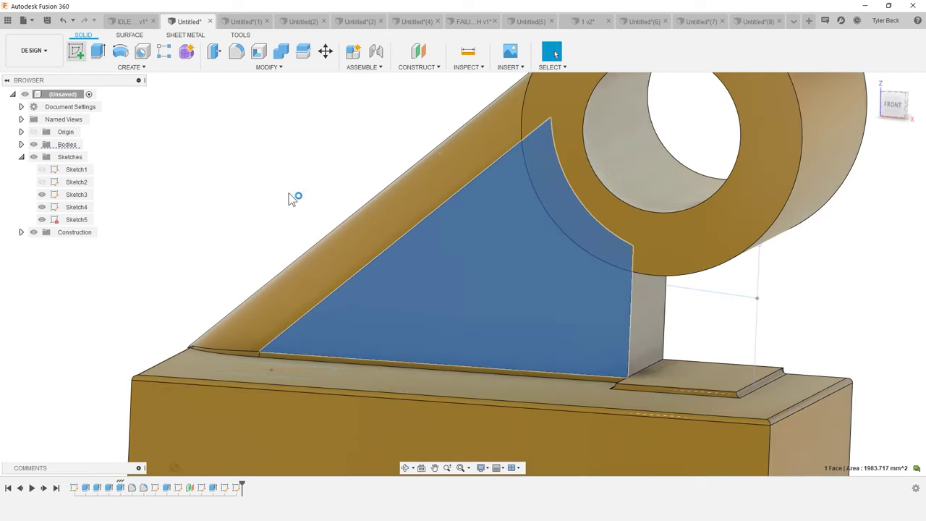
pyautogui.write('s')
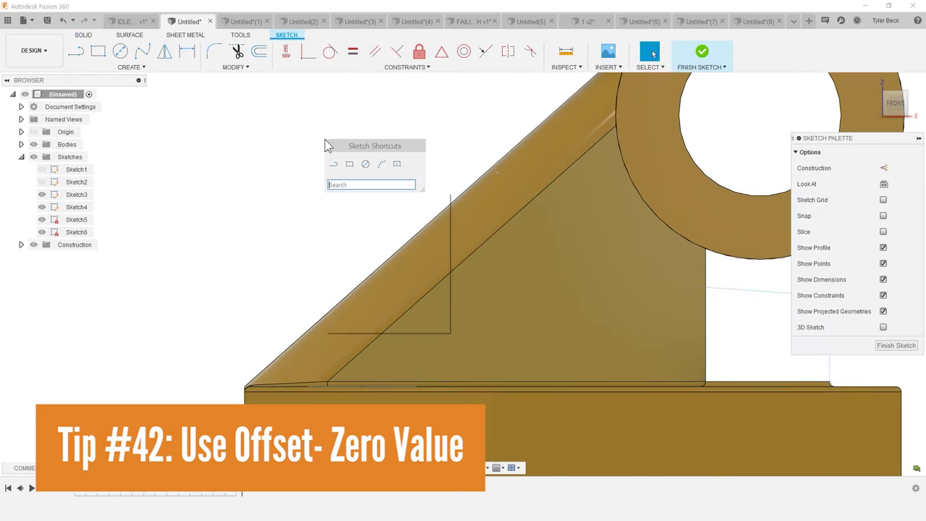
pyautogui.write('off')
pyautogui.press('Return')
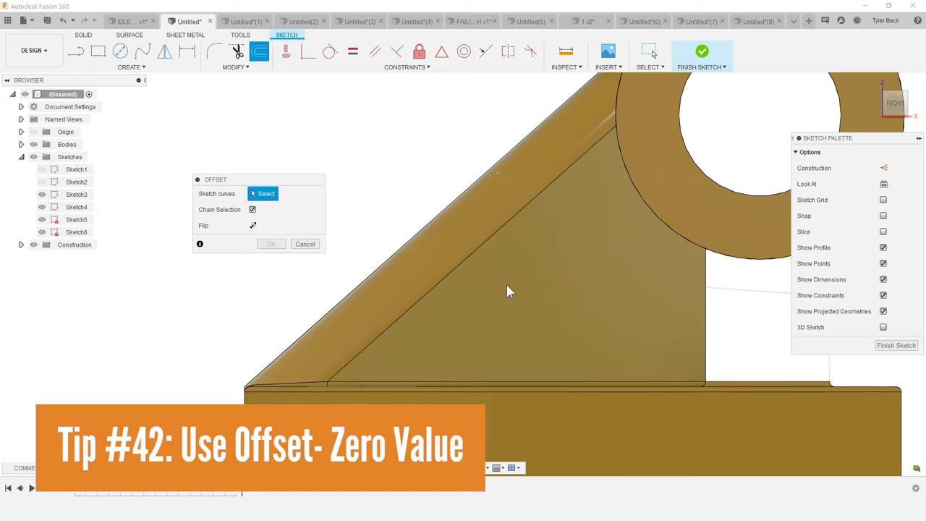
pyautogui.click(477, 245)
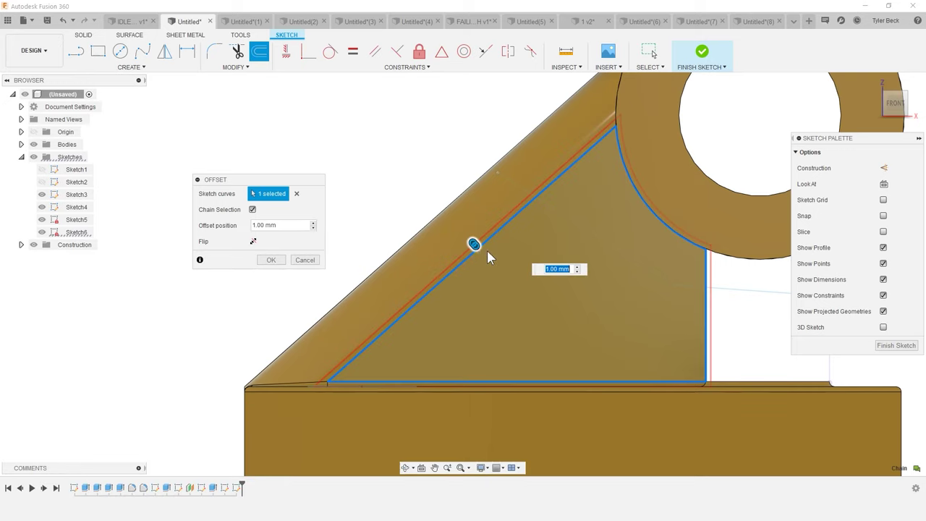
pyautogui.moveTo(281, 225); pyautogui.dragTo(240, 226)
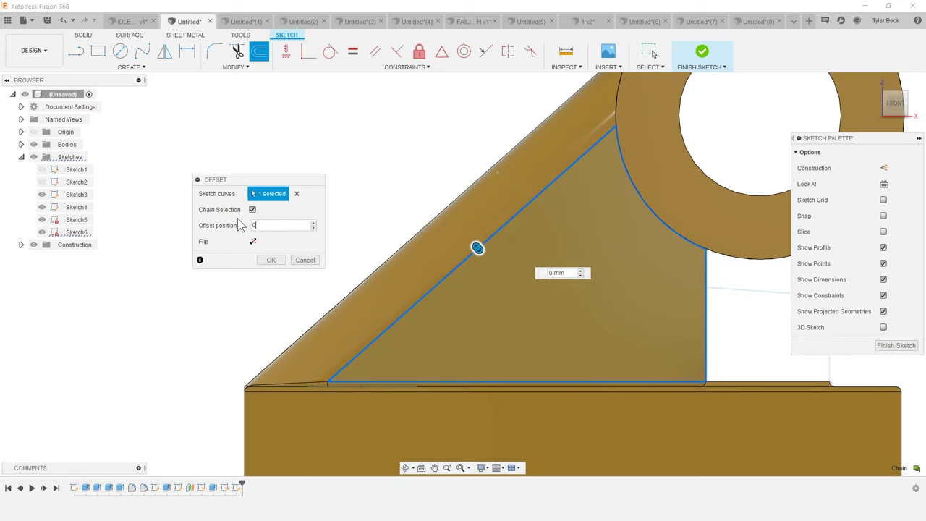
pyautogui.press('Return')
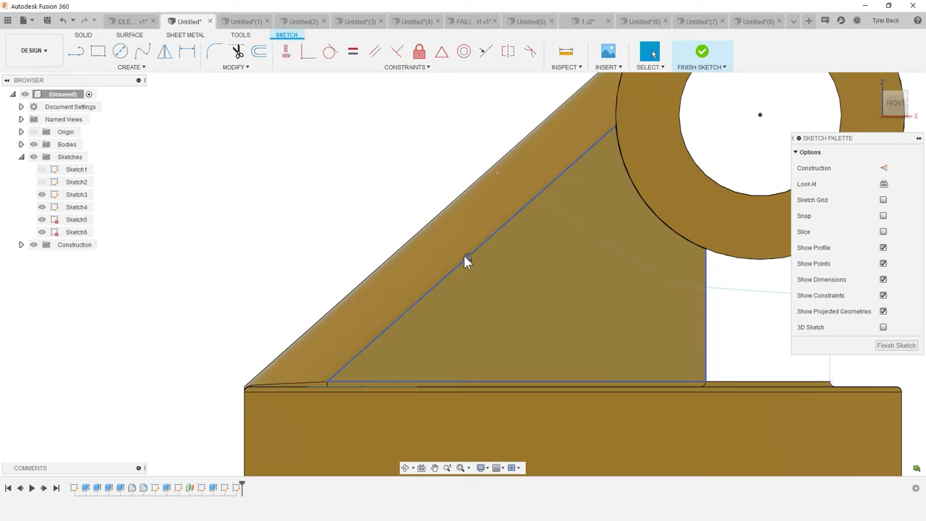
# Step: Drag the copied slanted line inward and the vertical line to the left
pyautogui.scroll(2, 465, 256)
pyautogui.click(471, 258)
pyautogui.scroll(2, 472, 259)
pyautogui.press('Escape')
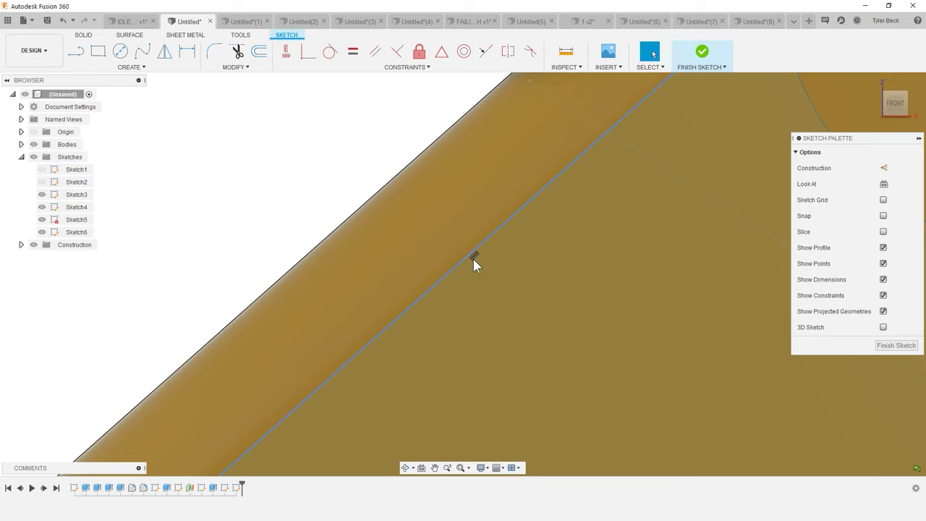
pyautogui.scroll(-4, 473, 259)
pyautogui.moveTo(547, 259); pyautogui.dragTo(552, 265)
pyautogui.moveTo(688, 311); pyautogui.dragTo(646, 302)
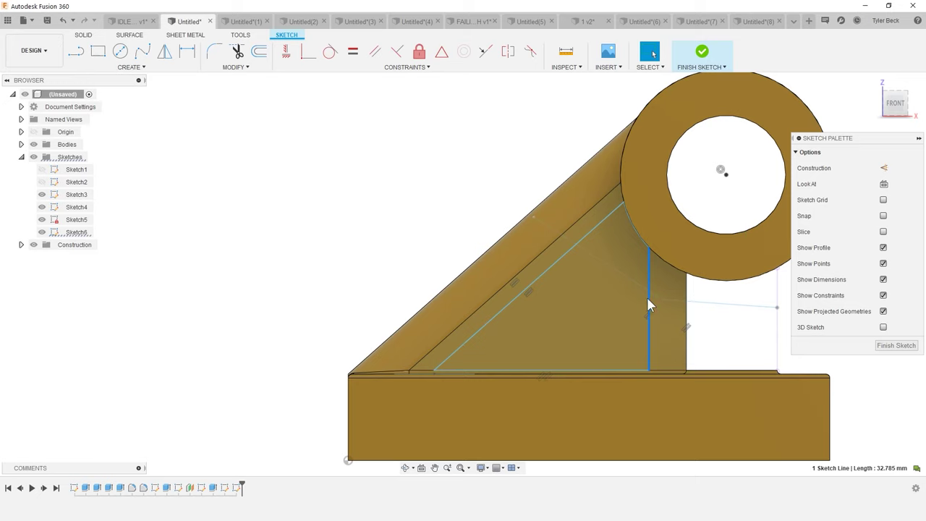
# Step: Hide the bodies and orbit to an isometric view showing only the sketch
pyautogui.click(648, 248)
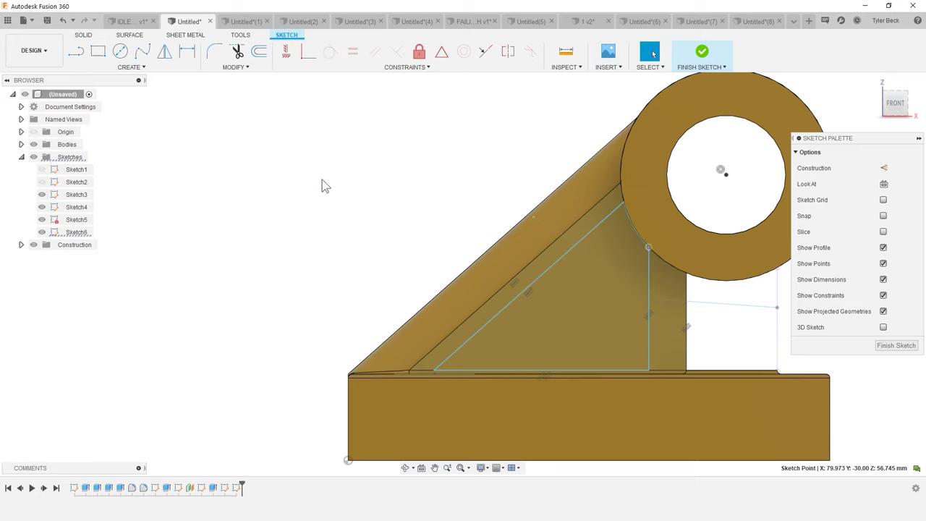
pyautogui.click(33, 144)
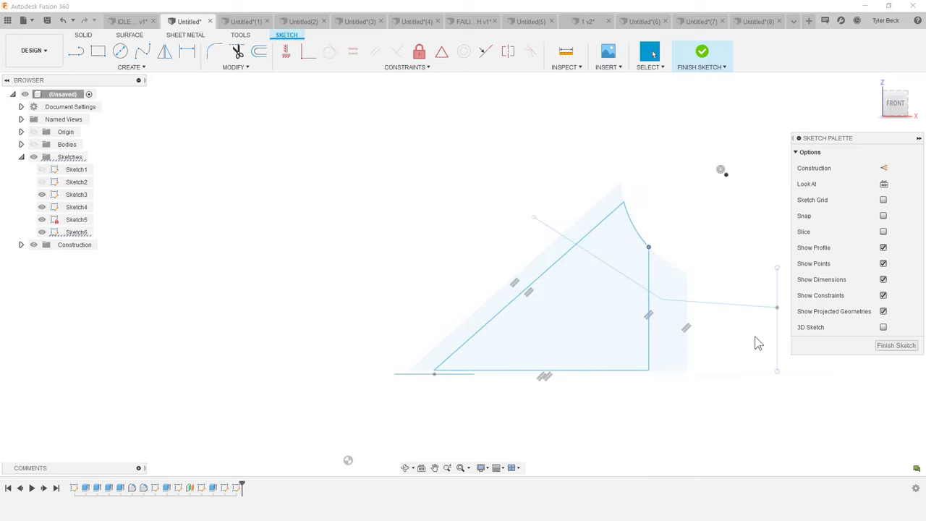
pyautogui.moveTo(729, 343)
pyautogui.keyDown('shift'); pyautogui.mouseDown(button='middle')
pyautogui.moveTo(655, 333)
pyautogui.moveTo(543, 339)
pyautogui.mouseUp(button='middle'); pyautogui.keyUp('shift')
pyautogui.press('f')
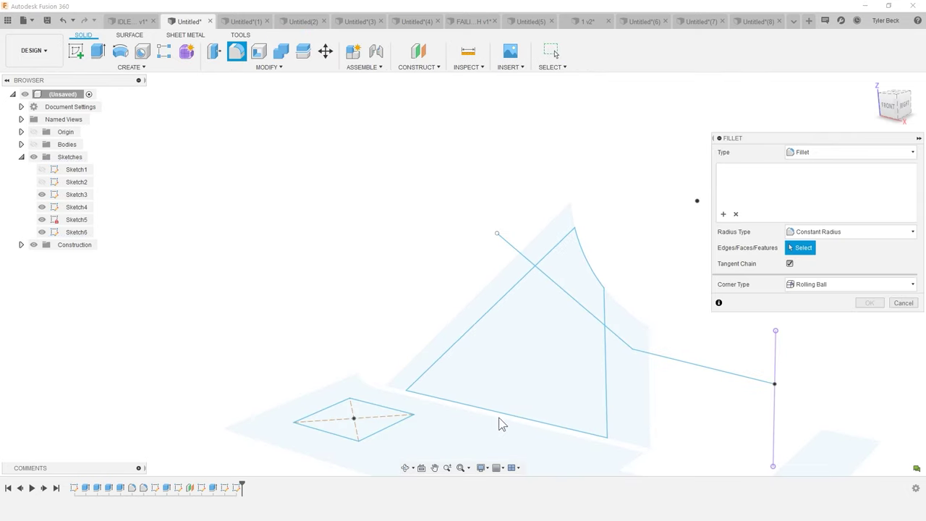
pyautogui.press('Escape')
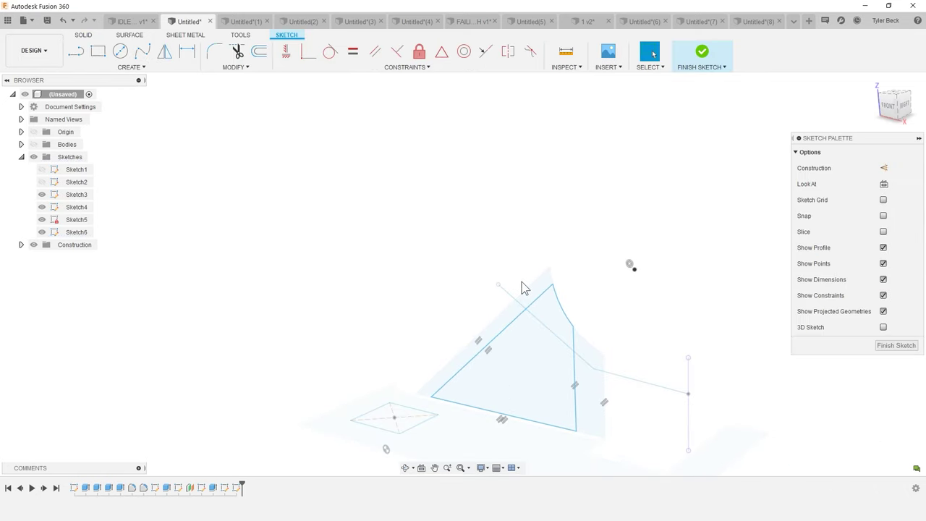
# Step: Dimension the arc to a 25 mm radius, then start a new blank design
pyautogui.press('d')
pyautogui.click(561, 305)
pyautogui.click(577, 301)
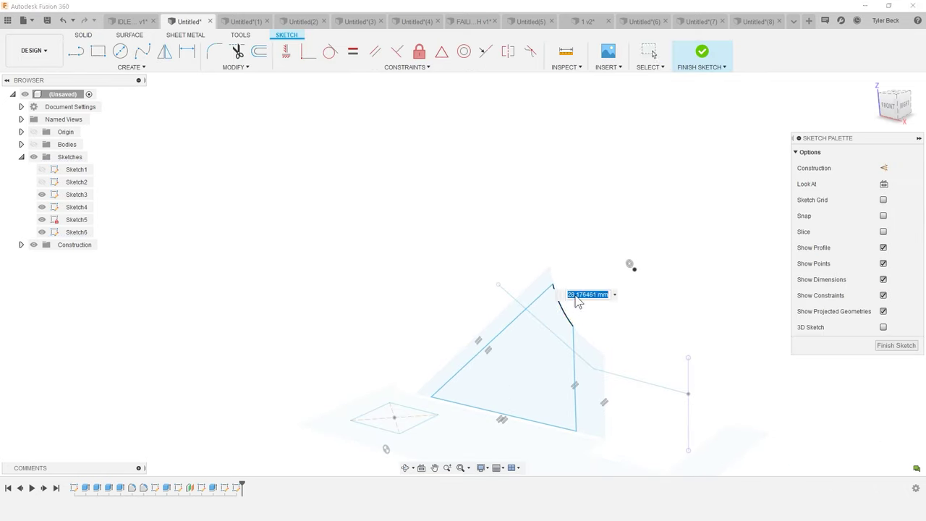
pyautogui.write('25')
pyautogui.press('Return')
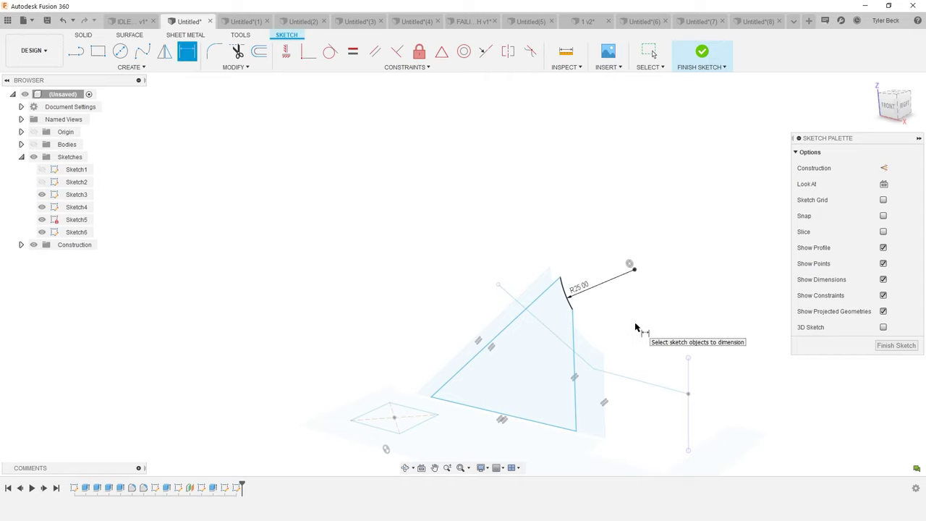
pyautogui.click(809, 20)
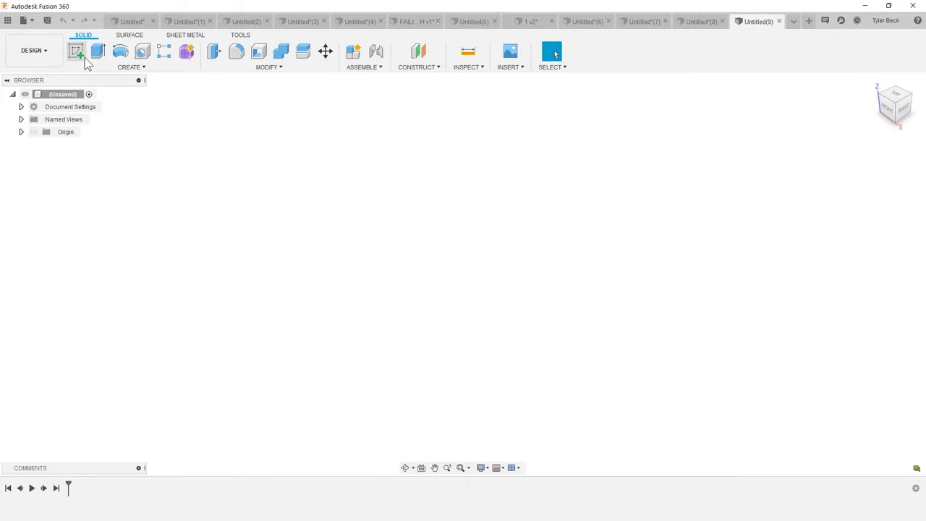
# Step: On the front plane, draw a vertical line up from the origin that flows into a tangent arc
pyautogui.click(76, 50)
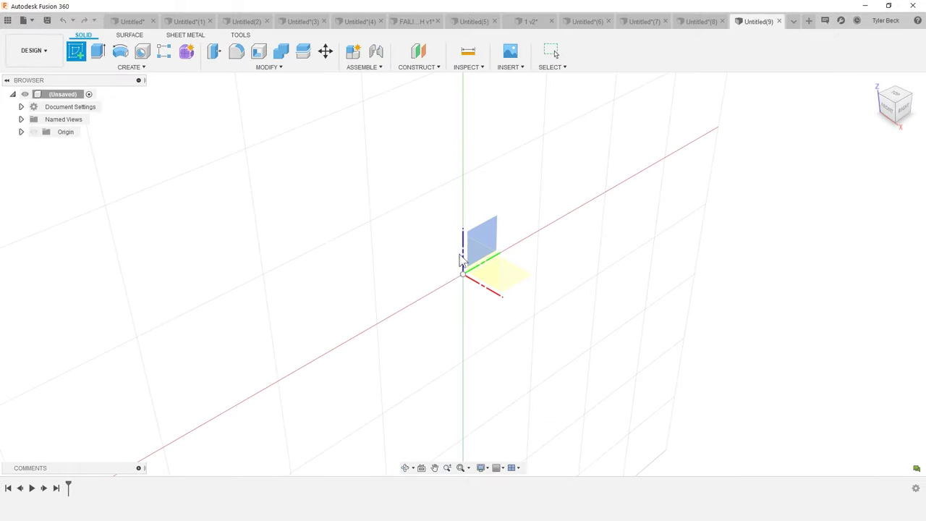
pyautogui.click(480, 268)
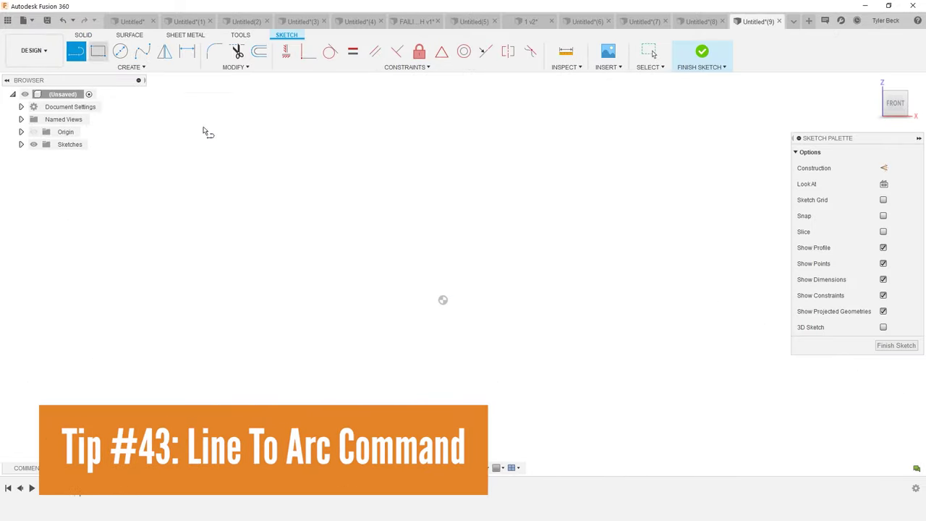
pyautogui.click(443, 299)
pyautogui.click(442, 186)
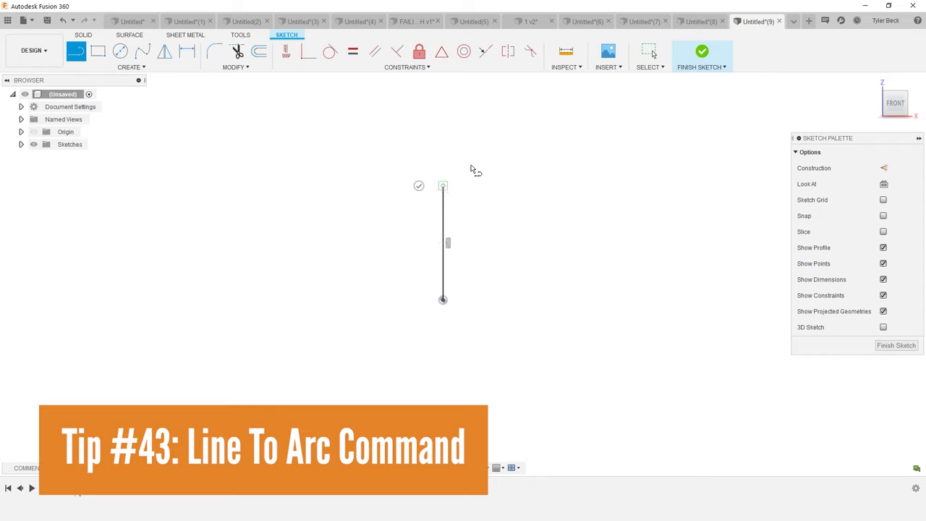
pyautogui.moveTo(472, 169); pyautogui.dragTo(541, 127)
pyautogui.press('Escape')
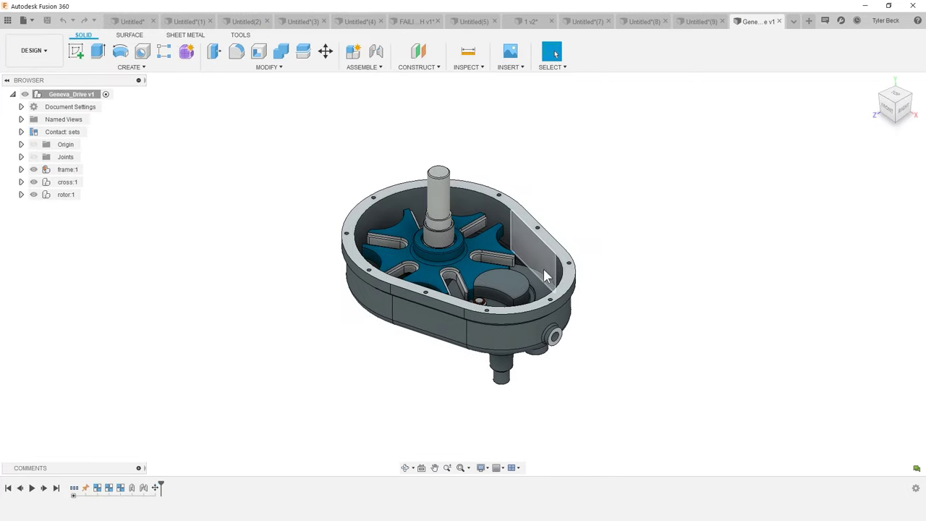
# Step: Orbit to a near-top view and start a sketch on the housing's top face
pyautogui.click(65, 195)
pyautogui.scroll(2, 651, 275)
pyautogui.keyDown('shift'); pyautogui.moveTo(622, 313); pyautogui.dragTo(605, 337, button='middle'); pyautogui.keyUp('shift')
pyautogui.click(609, 341)
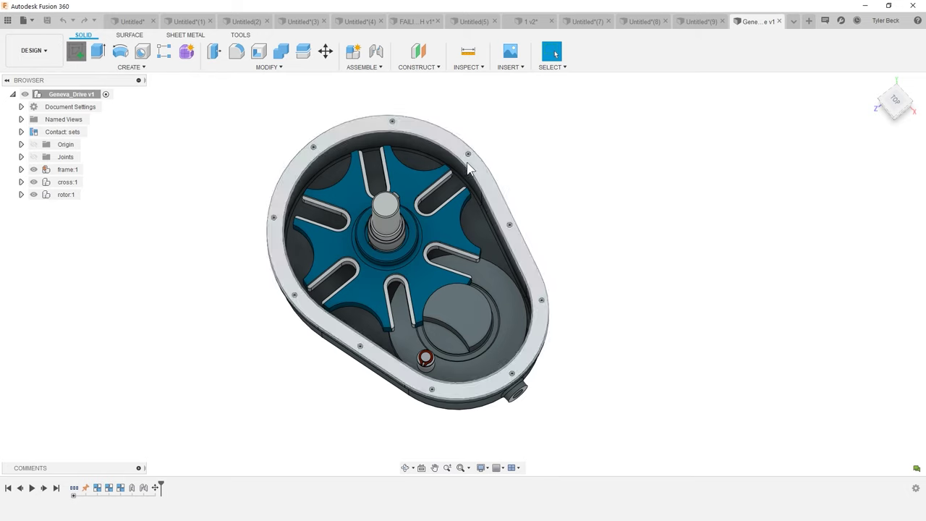
pyautogui.press('s')
pyautogui.click(460, 292)
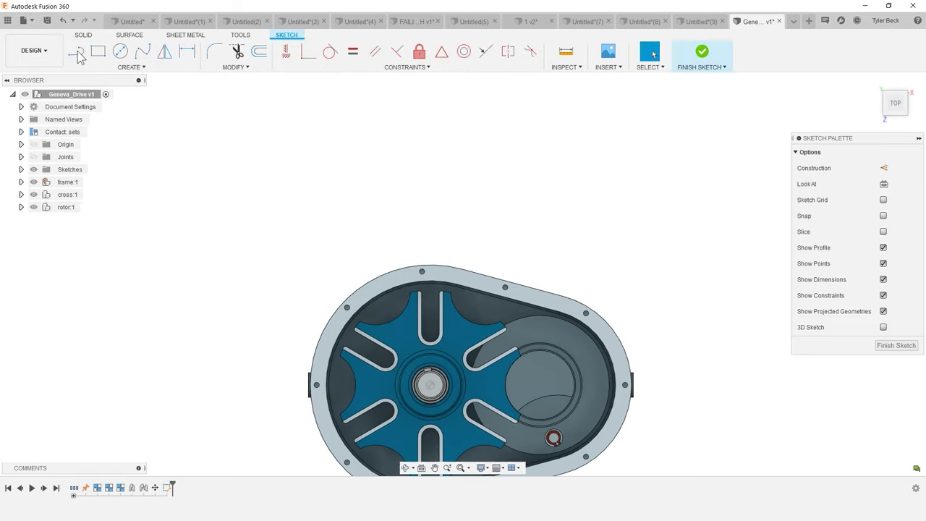
# Step: Draw a closed five-sided line outline above the wheel without snapping
pyautogui.click(76, 51)
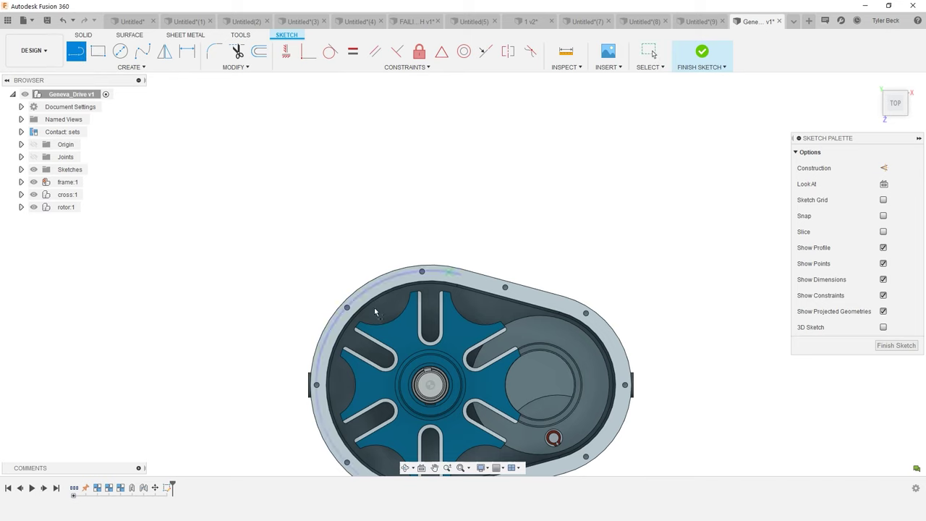
pyautogui.scroll(6, 471, 381)
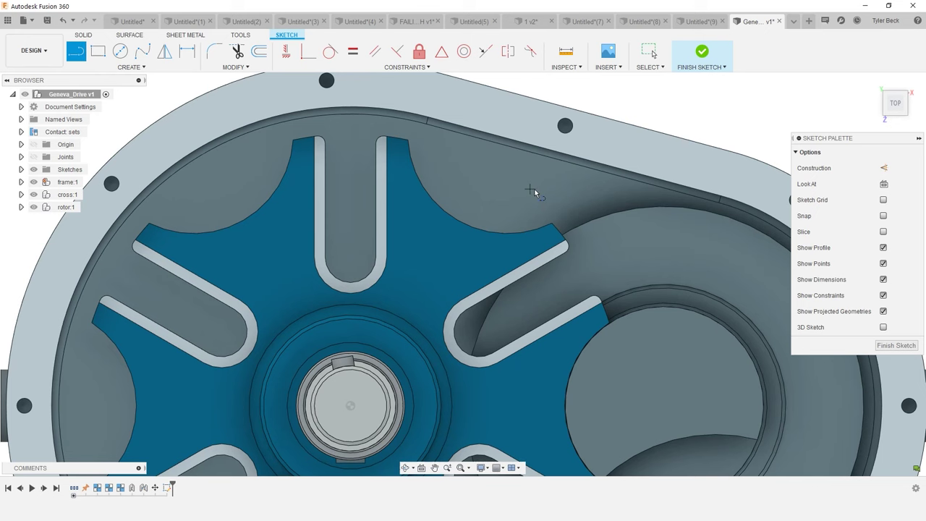
pyautogui.scroll(-5, 538, 193)
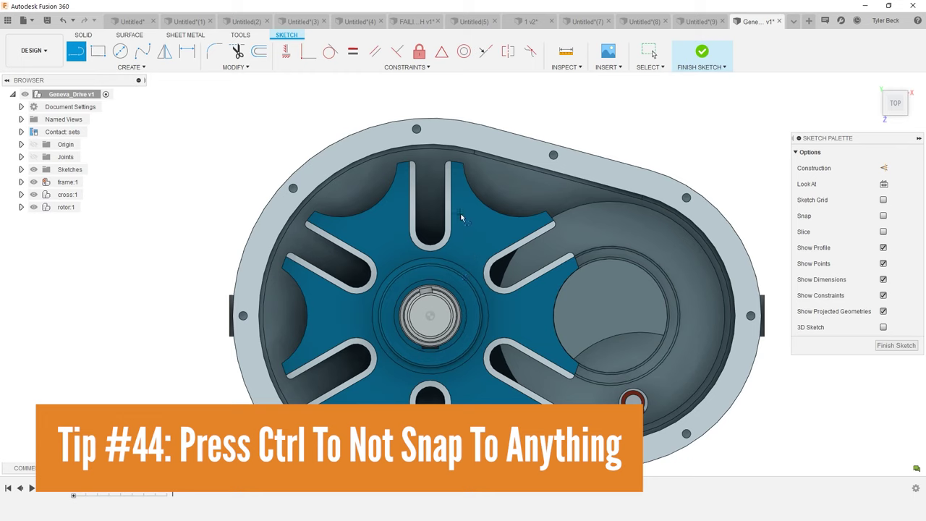
pyautogui.click(537, 134)
pyautogui.click(618, 160)
pyautogui.click(622, 230)
pyautogui.click(485, 237)
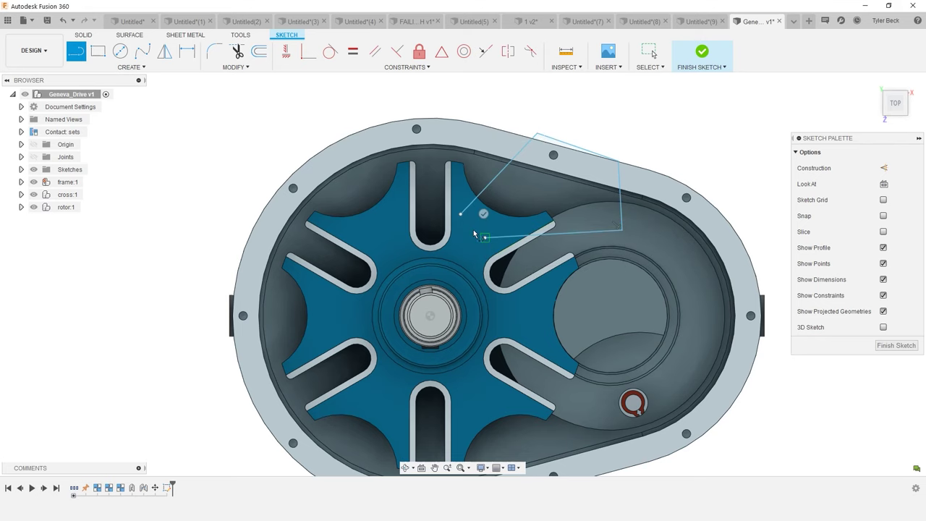
pyautogui.click(460, 216)
pyautogui.scroll(-2, 526, 212)
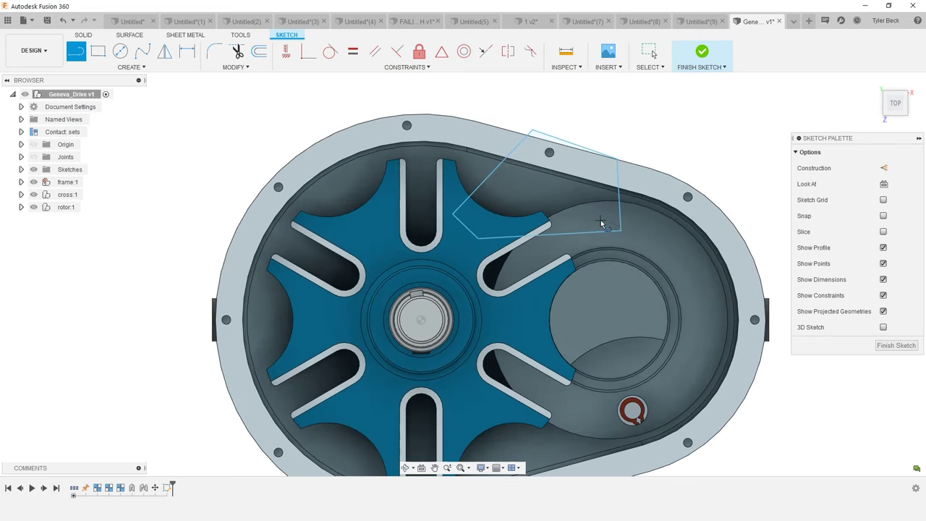